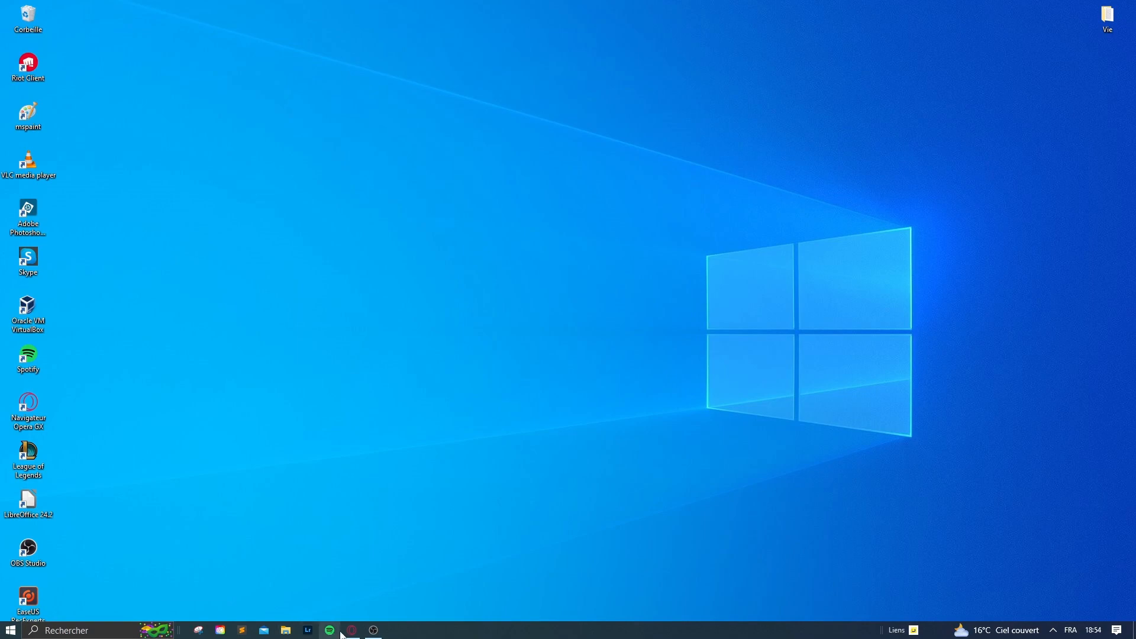
In Opera GX, search 'kali linux' and go to kali.org's download page
left_click(352, 630)
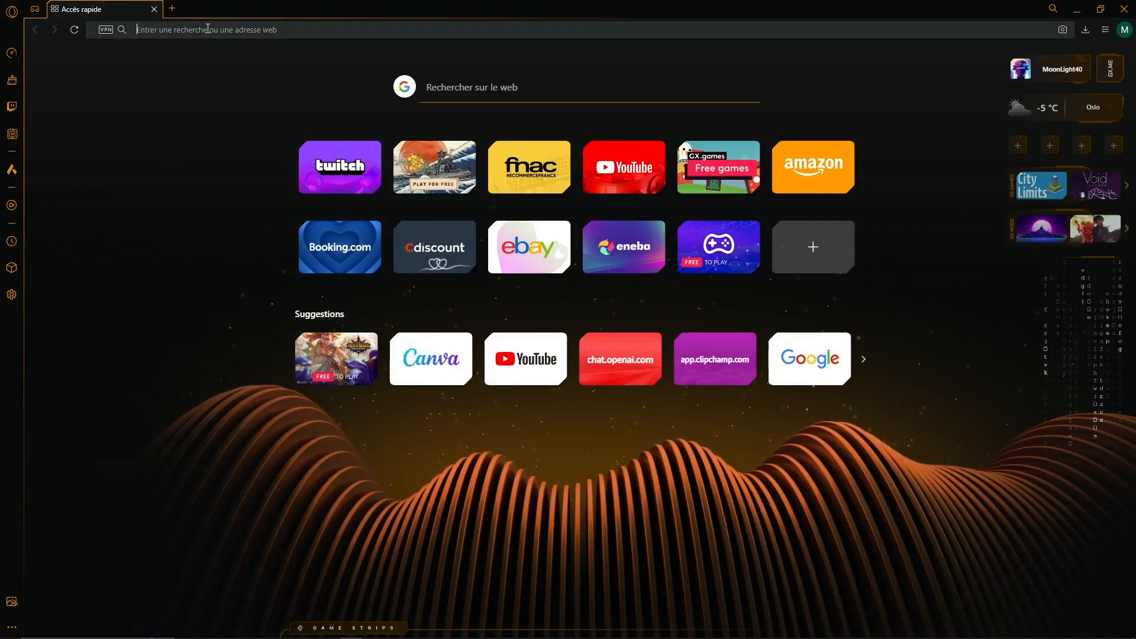
type("kali linux")
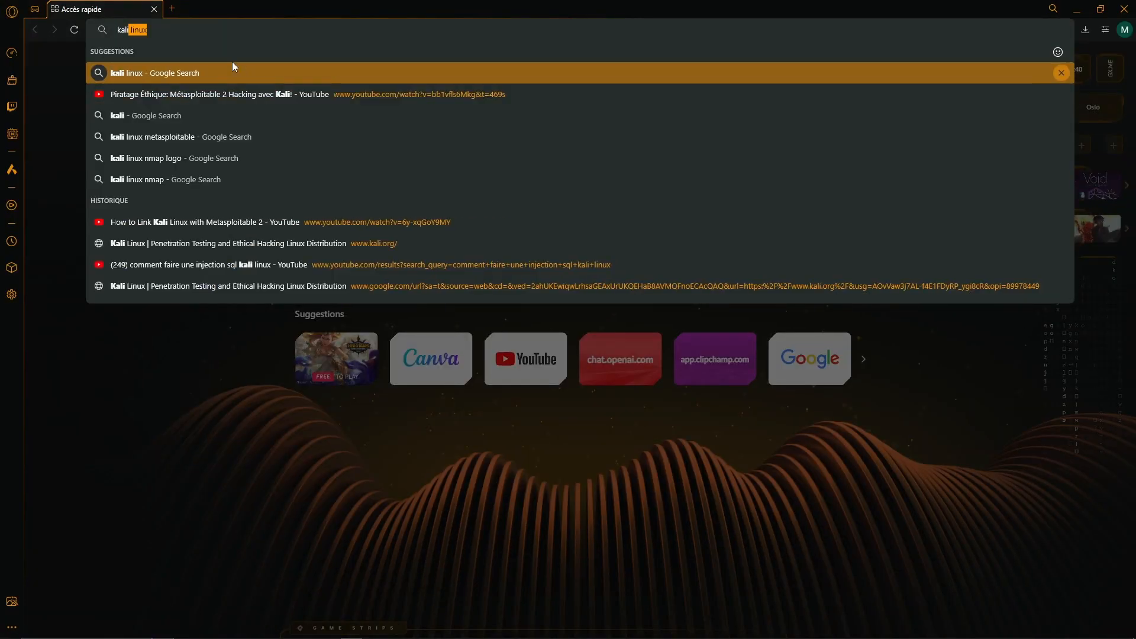
left_click(231, 69)
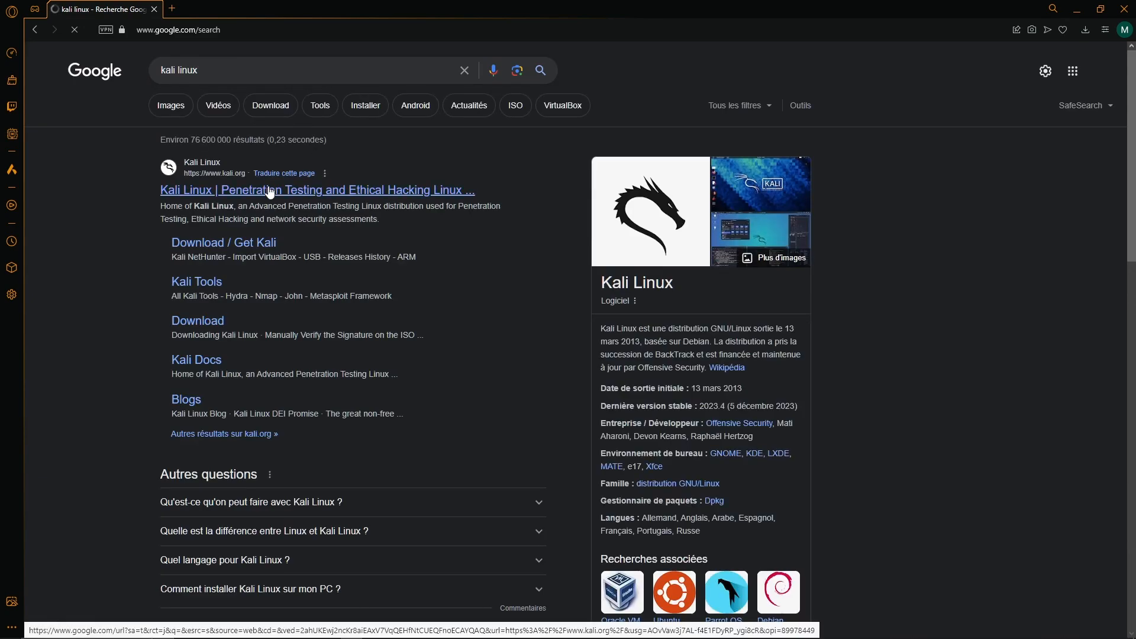
left_click(268, 189)
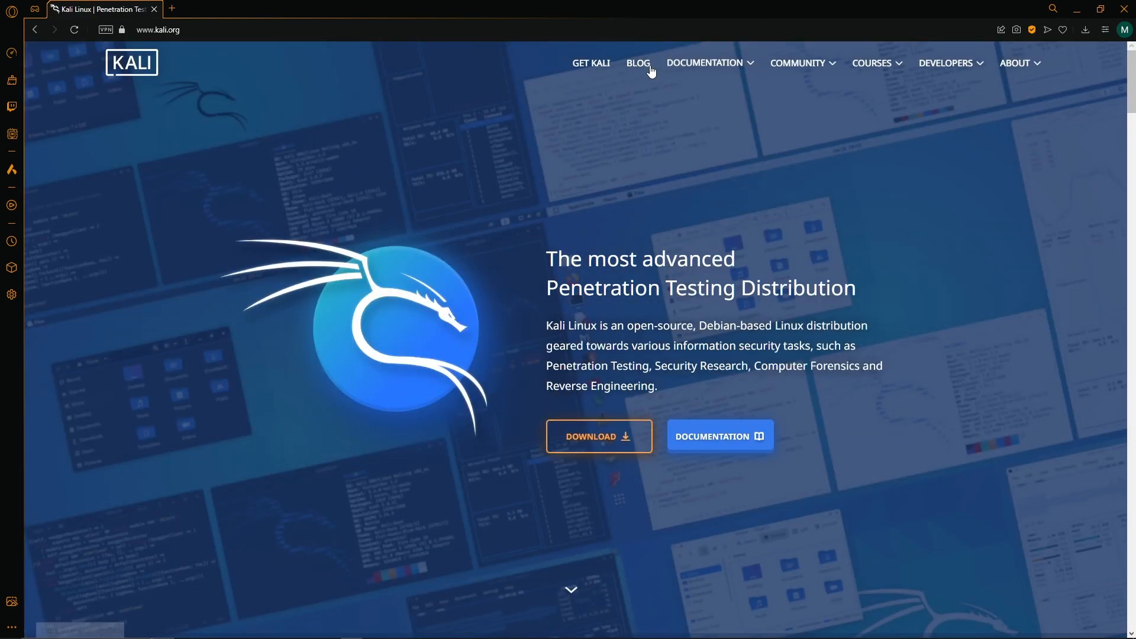
mouse_move(707, 68)
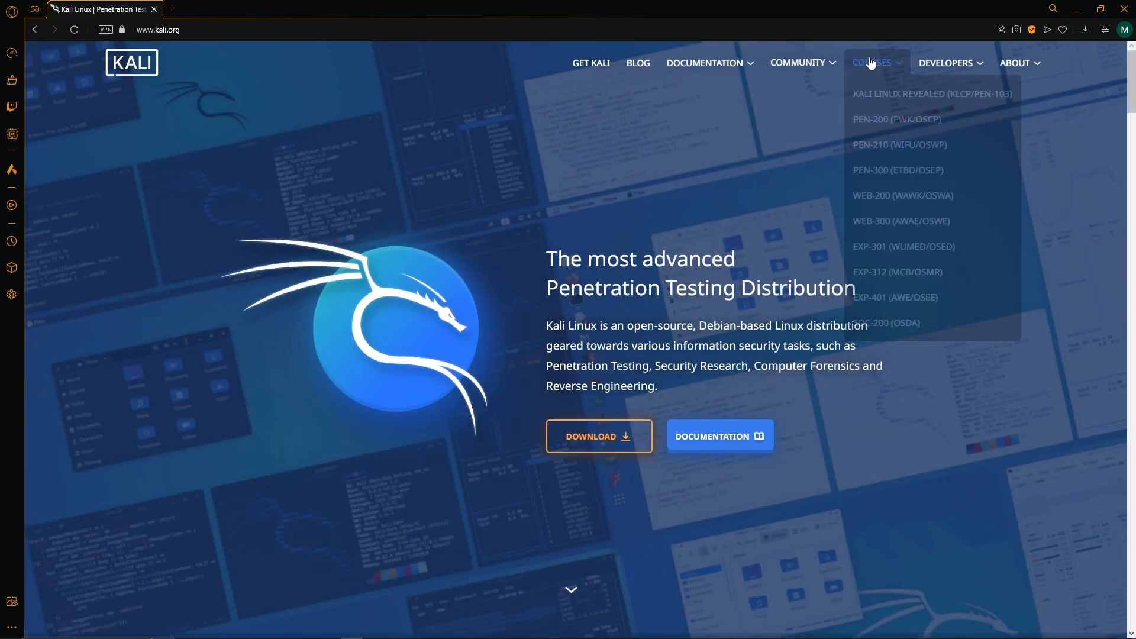
left_click(587, 445)
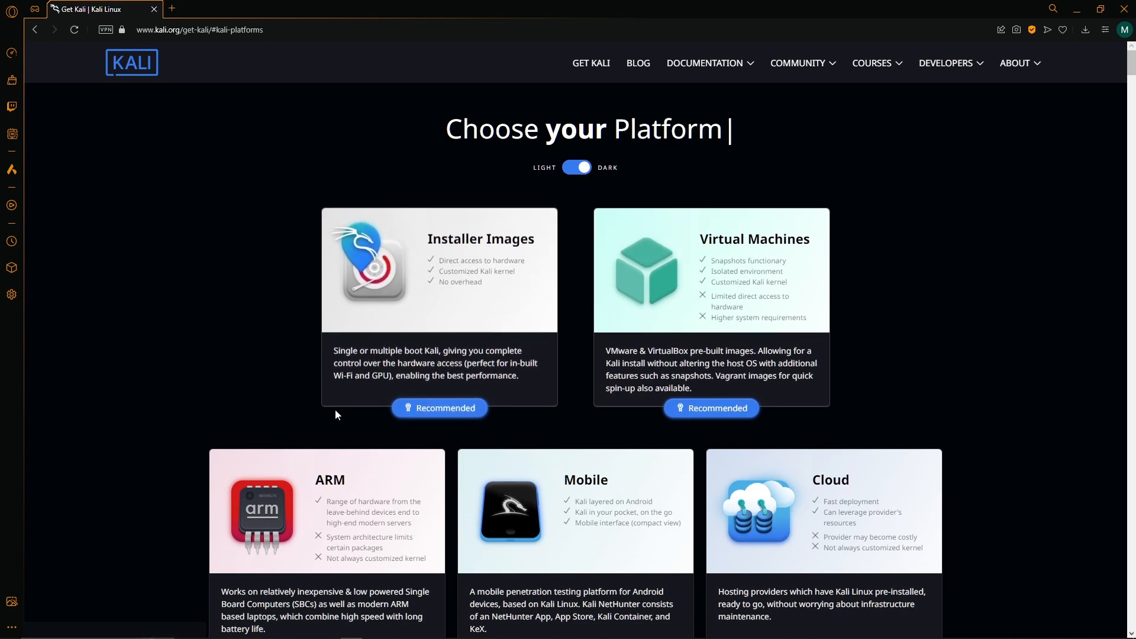
Download the recommended 64-bit Installer from the Kali 2023.4 Installer Images section
left_click(447, 404)
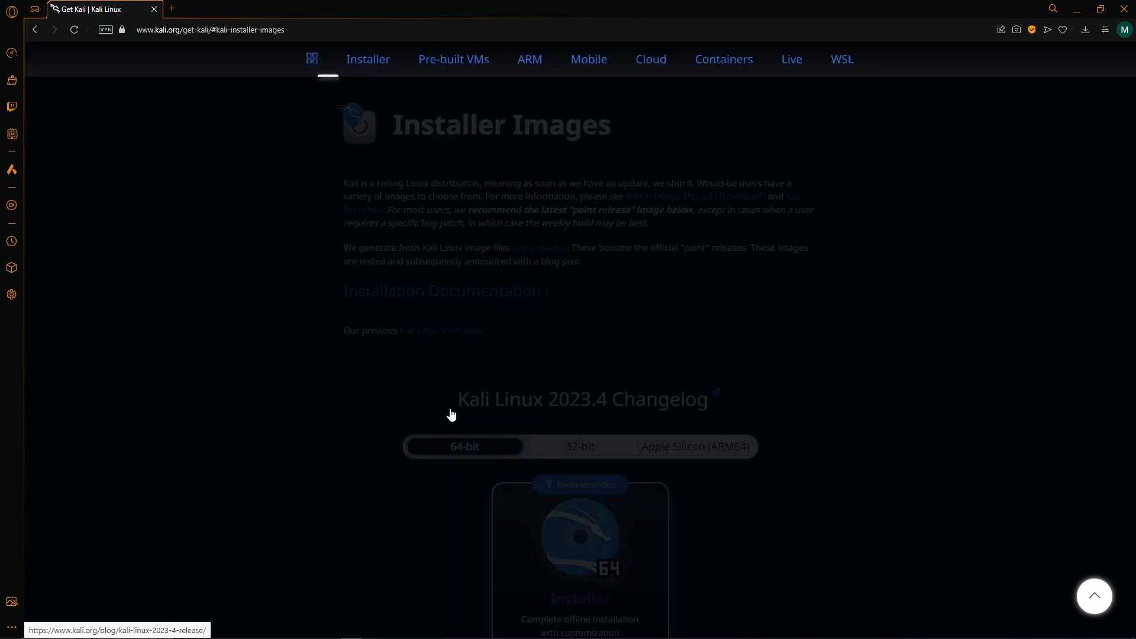
scroll(675, 347, "down", 5)
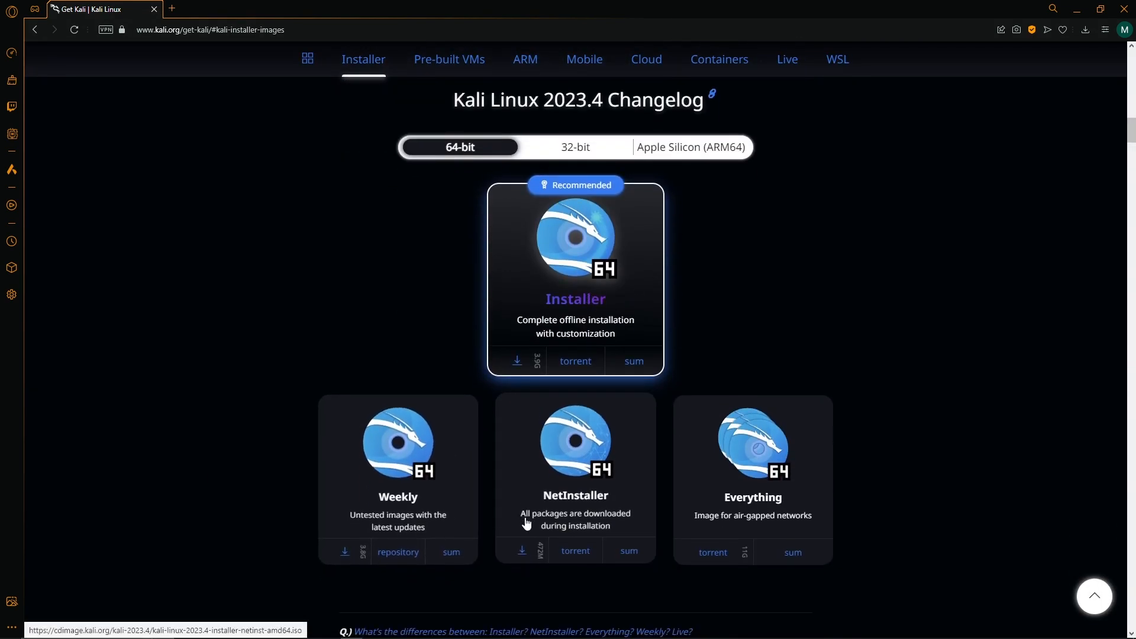
scroll(583, 532, "down", 2)
scroll(598, 431, "up", 4)
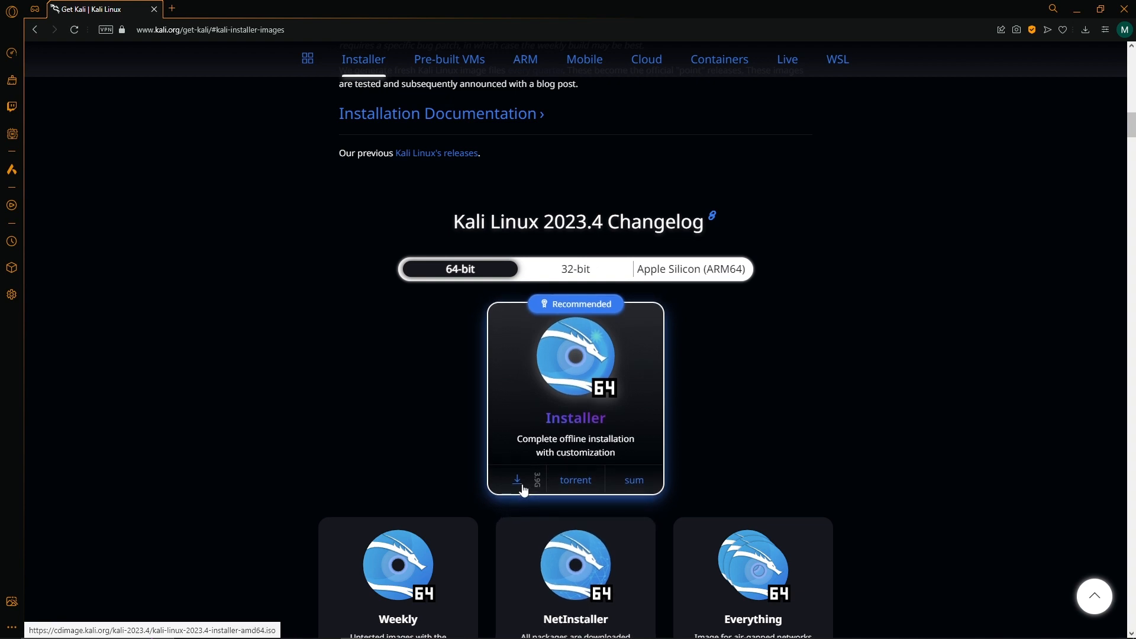
left_click(519, 480)
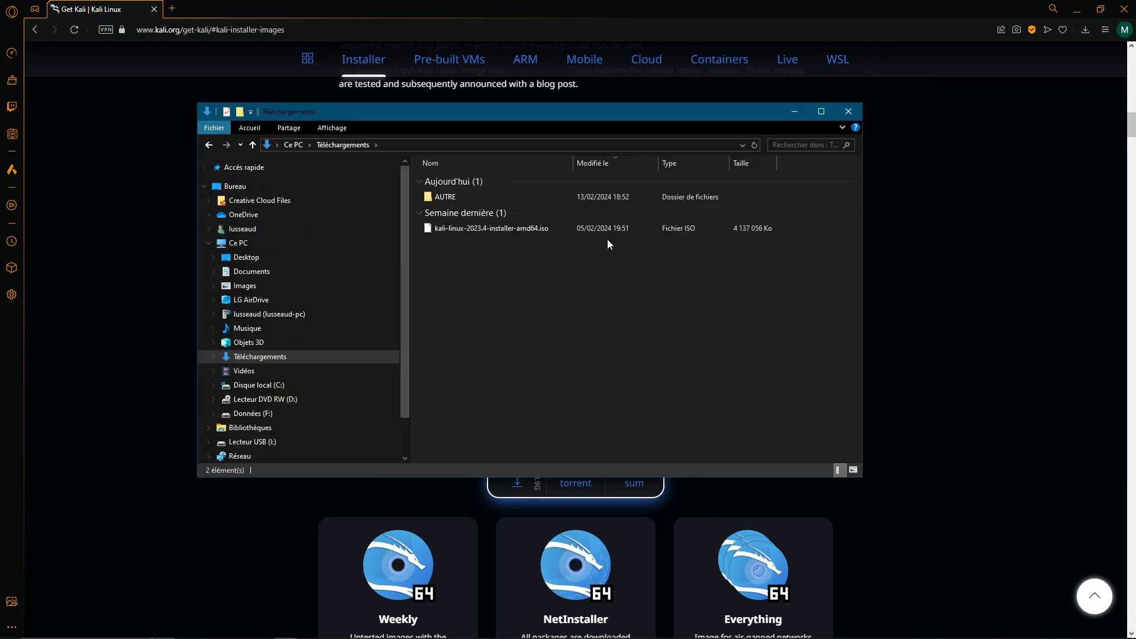
Confirm kali-linux-2023.4-installer-amd64.iso (3,94 Go) is in Téléchargements, then minimize that window
left_click(610, 225)
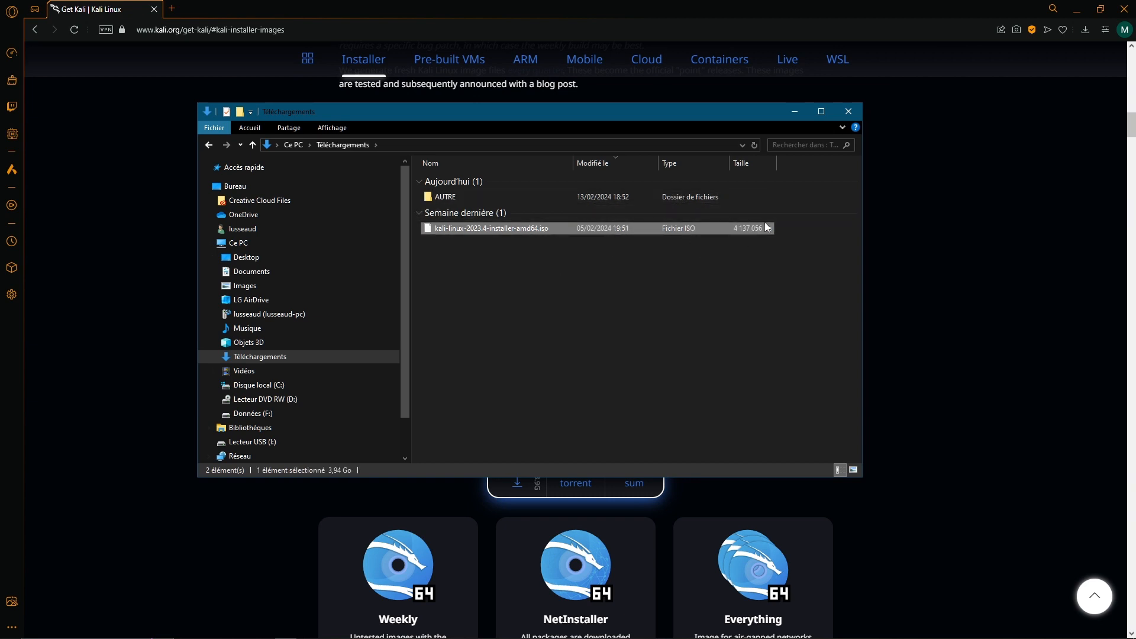
left_click_drag(587, 275, 501, 232)
left_click(795, 112)
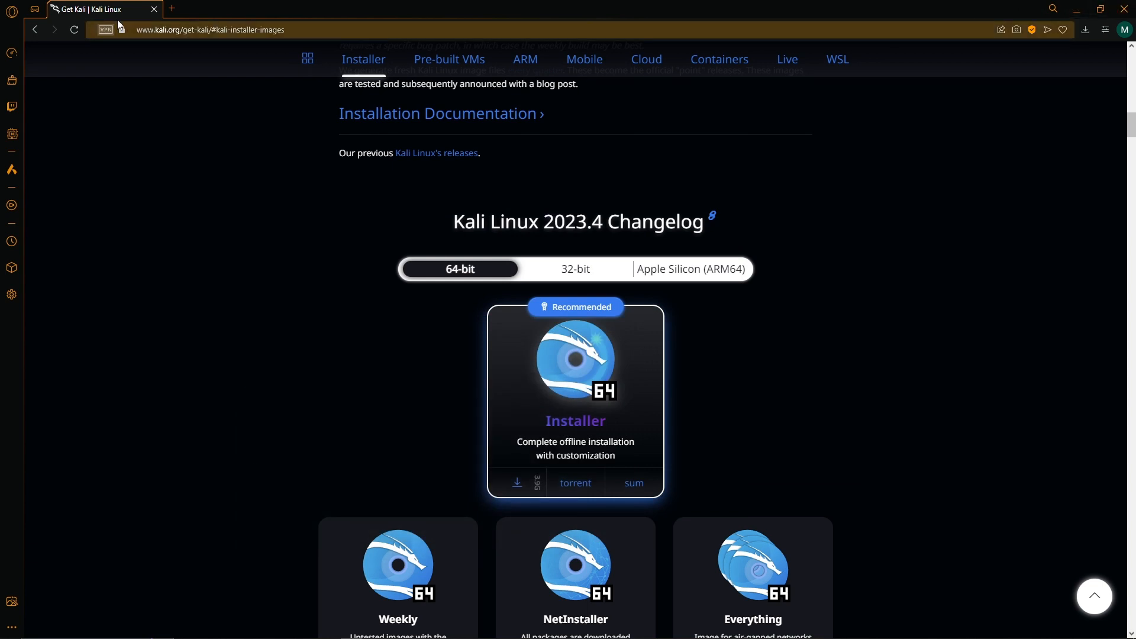
In a new tab, search 'virtualbox' and open the VirtualBox 7.0 Downloads page on virtualbox.org
left_click(173, 8)
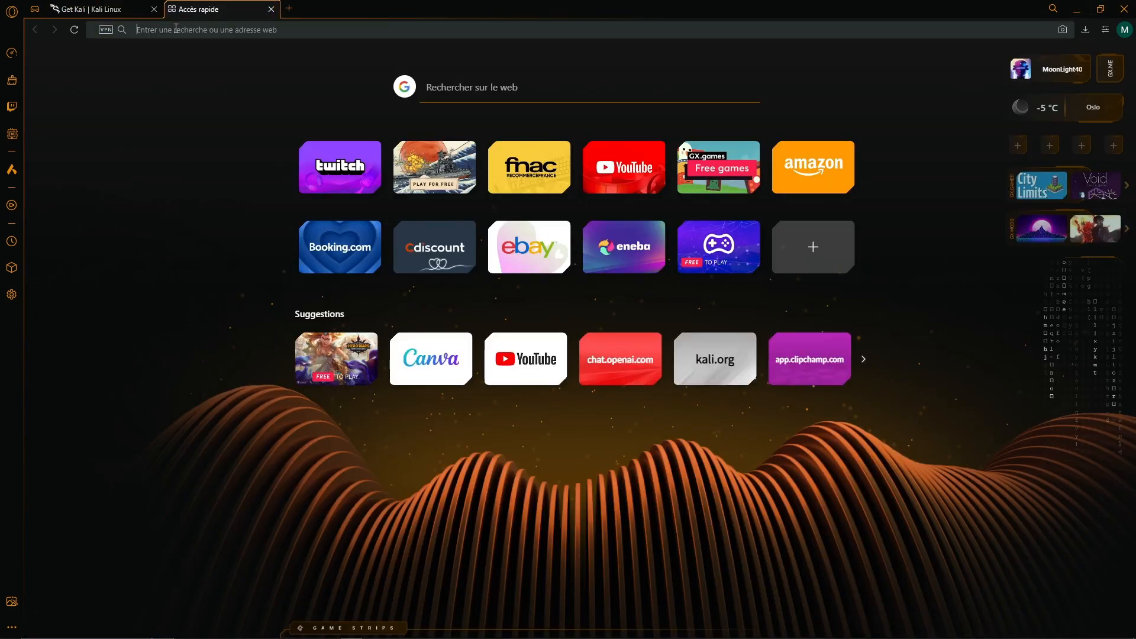
type("virtua")
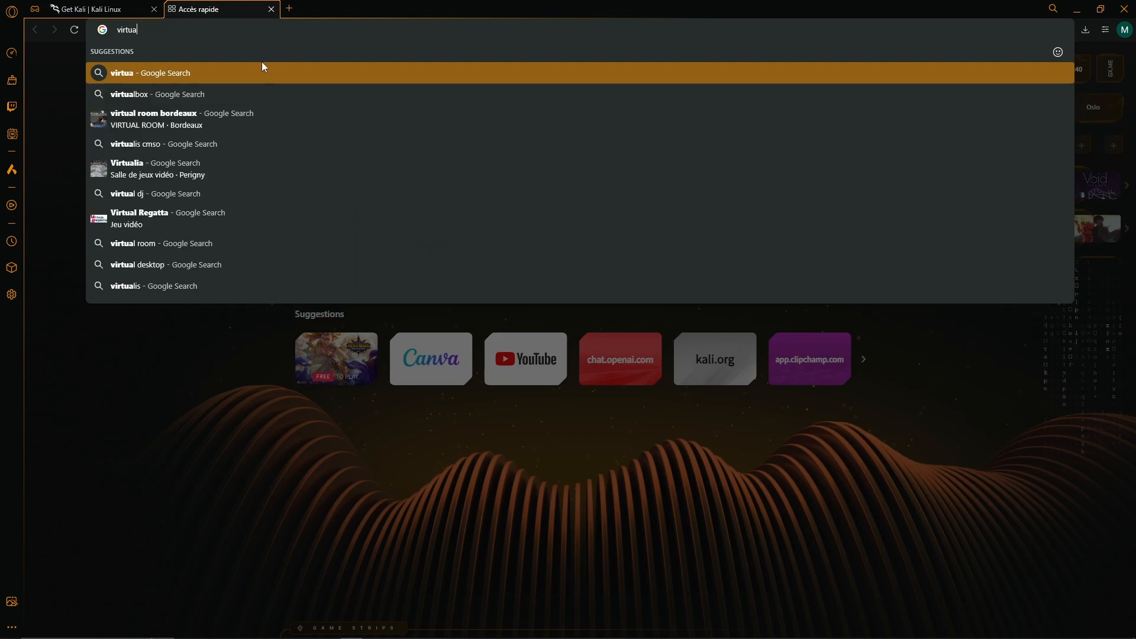
left_click(249, 93)
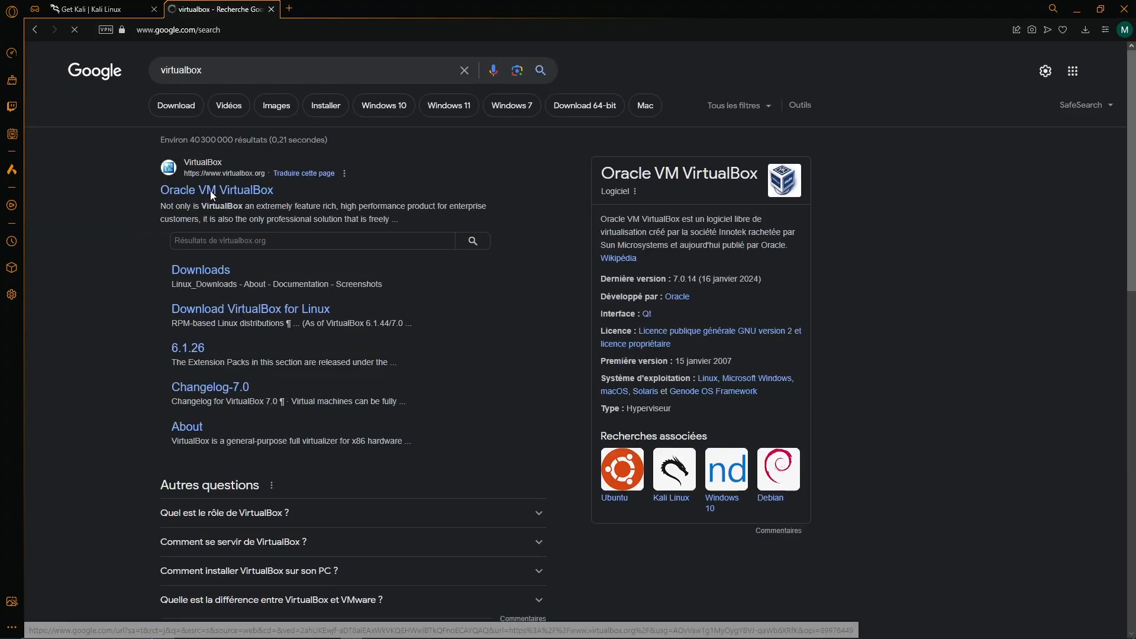
left_click(213, 194)
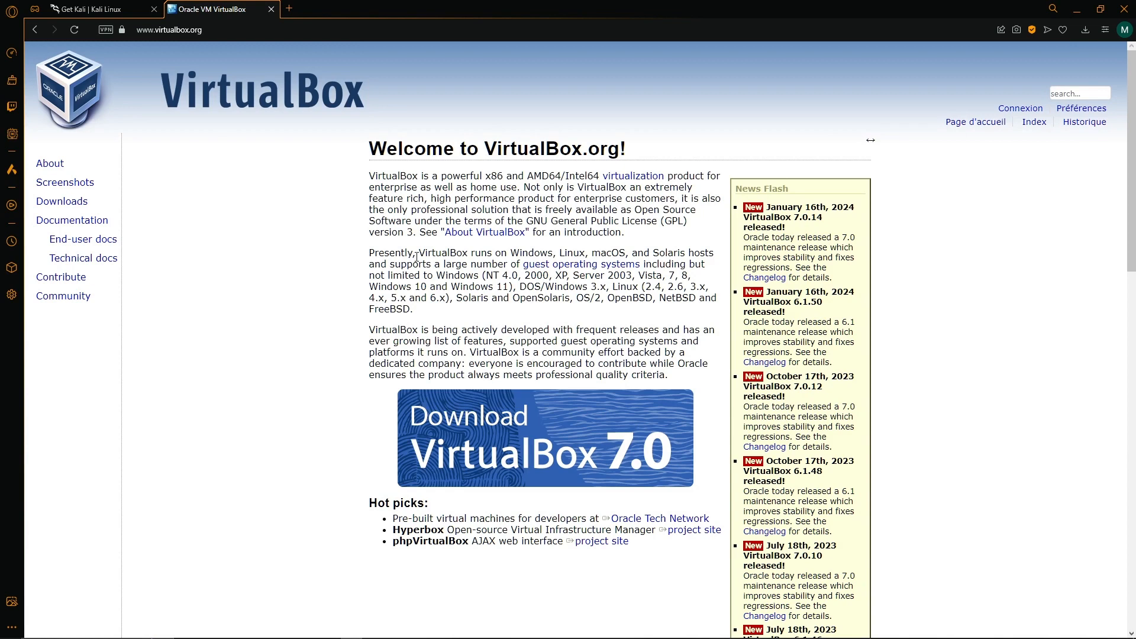
left_click(494, 417)
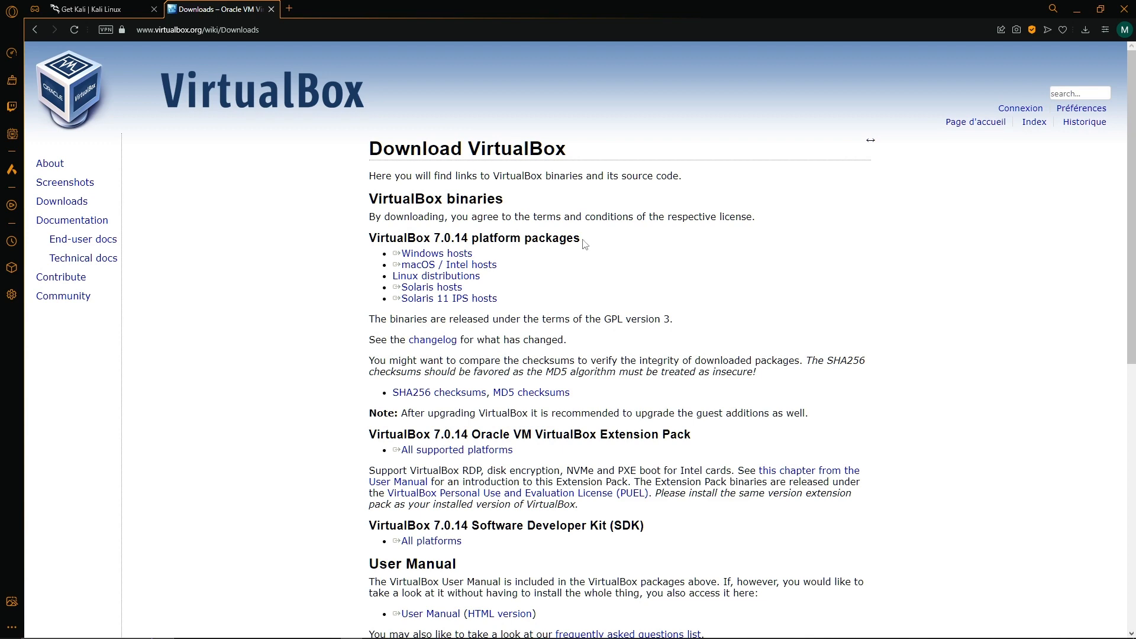
Save the VirtualBox 7.0.14 Windows hosts installer into the Téléchargements folder
left_click(437, 253)
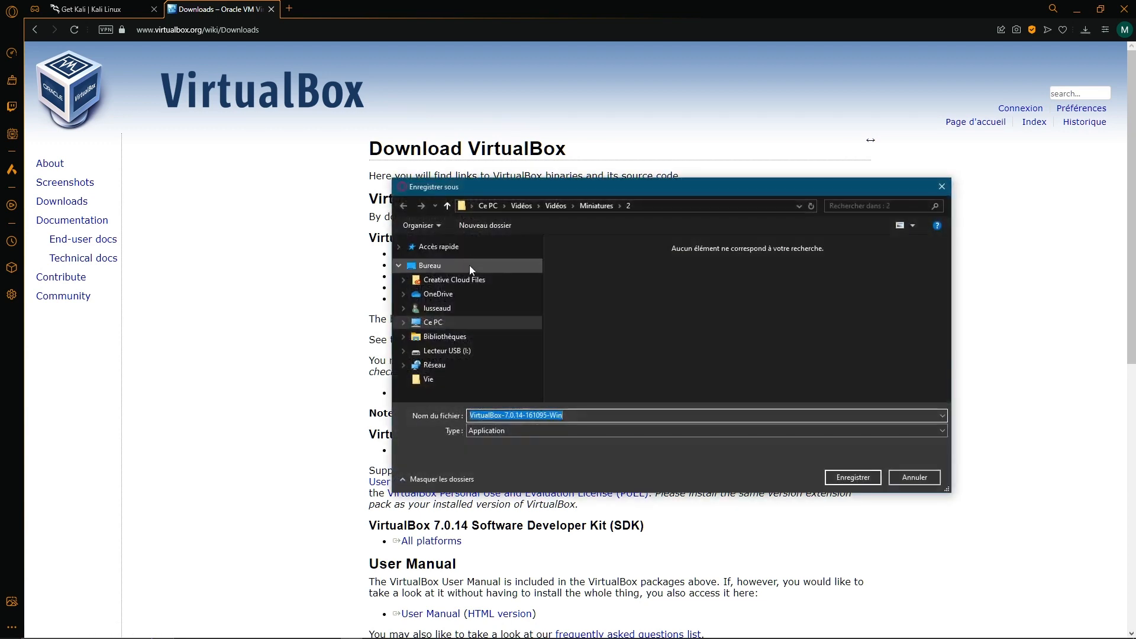
left_click(474, 349)
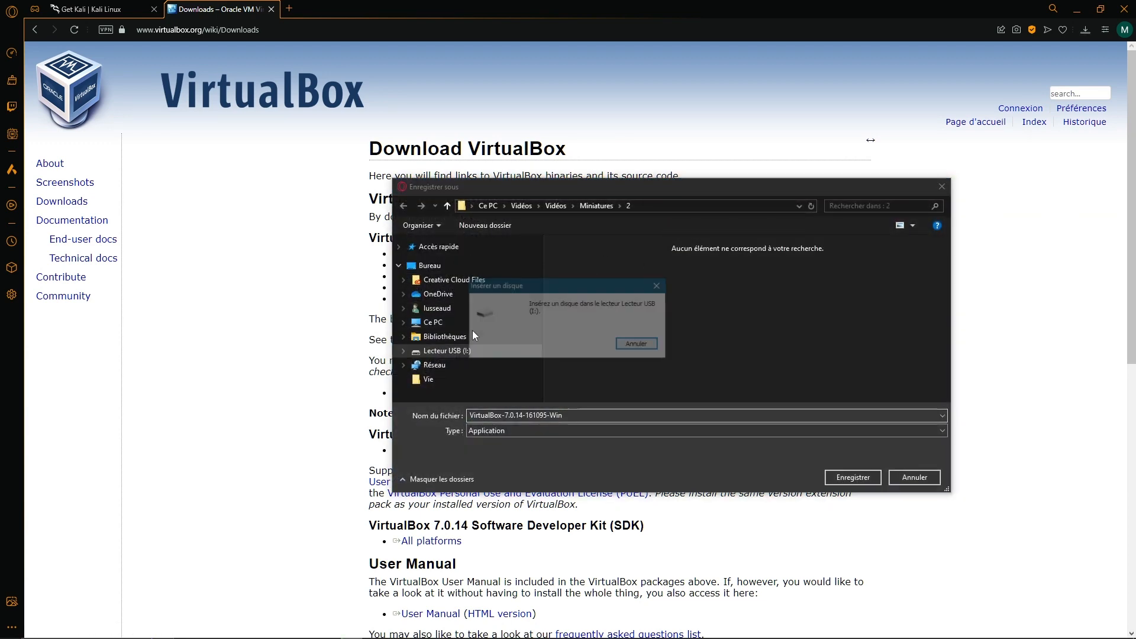
left_click(639, 344)
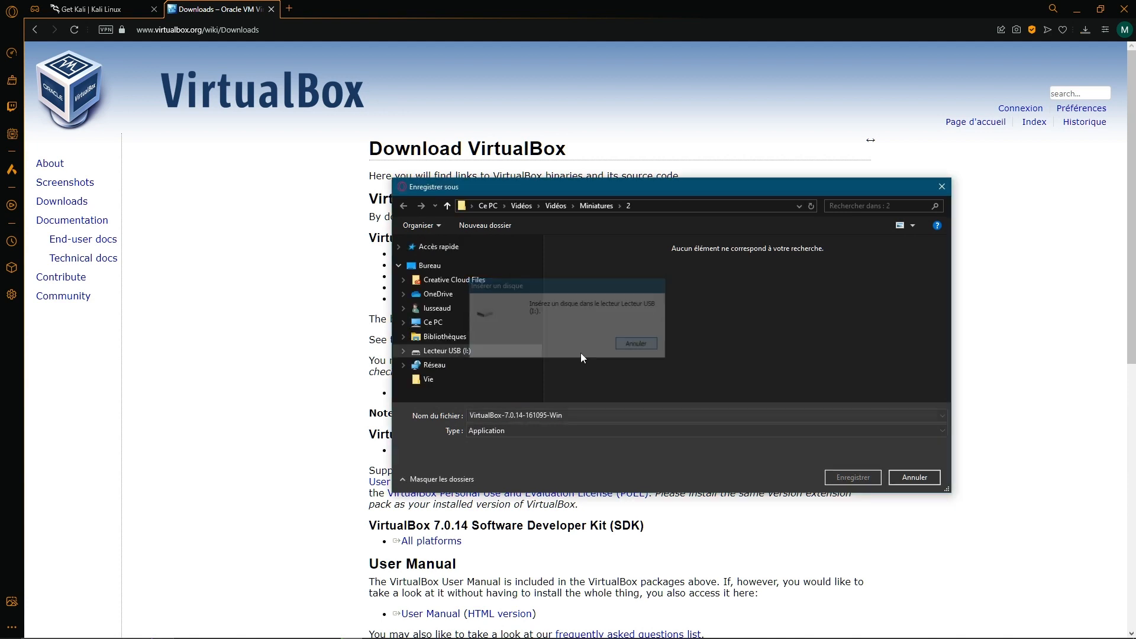
left_click(457, 323)
double_click(760, 332)
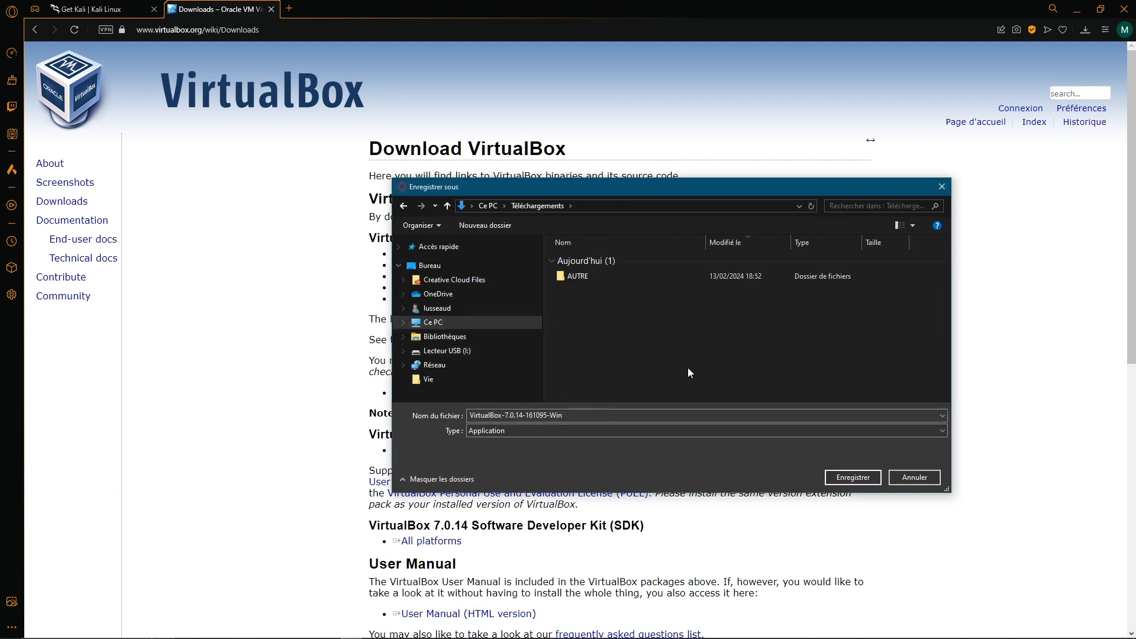
left_click(854, 478)
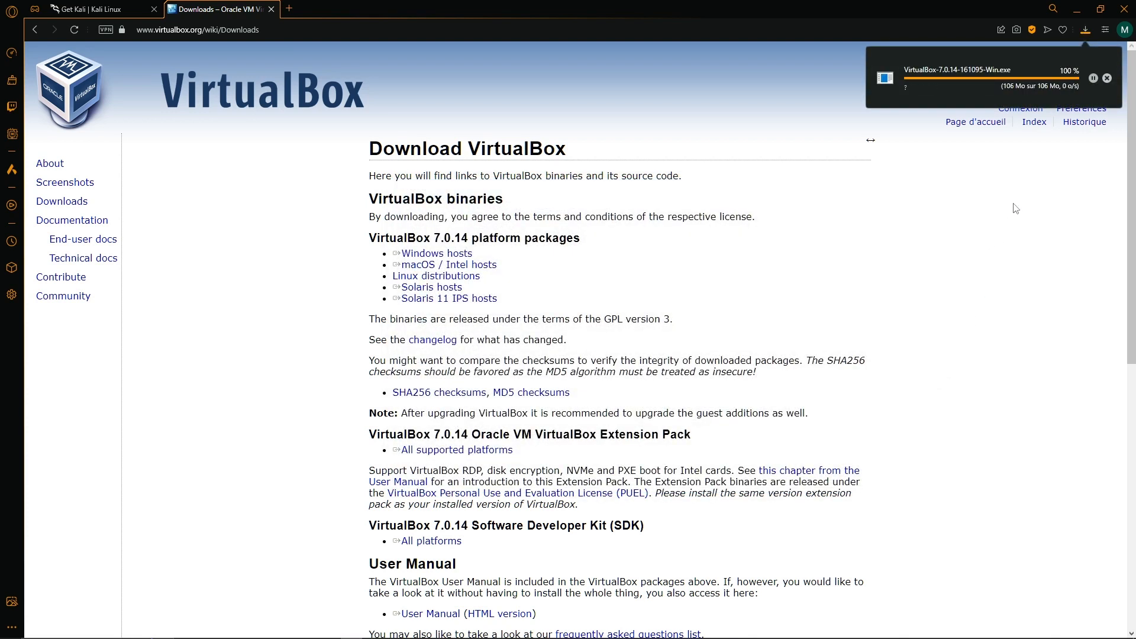
Clear the old finished and cancelled entries from Opera GX's download list
left_click(1084, 30)
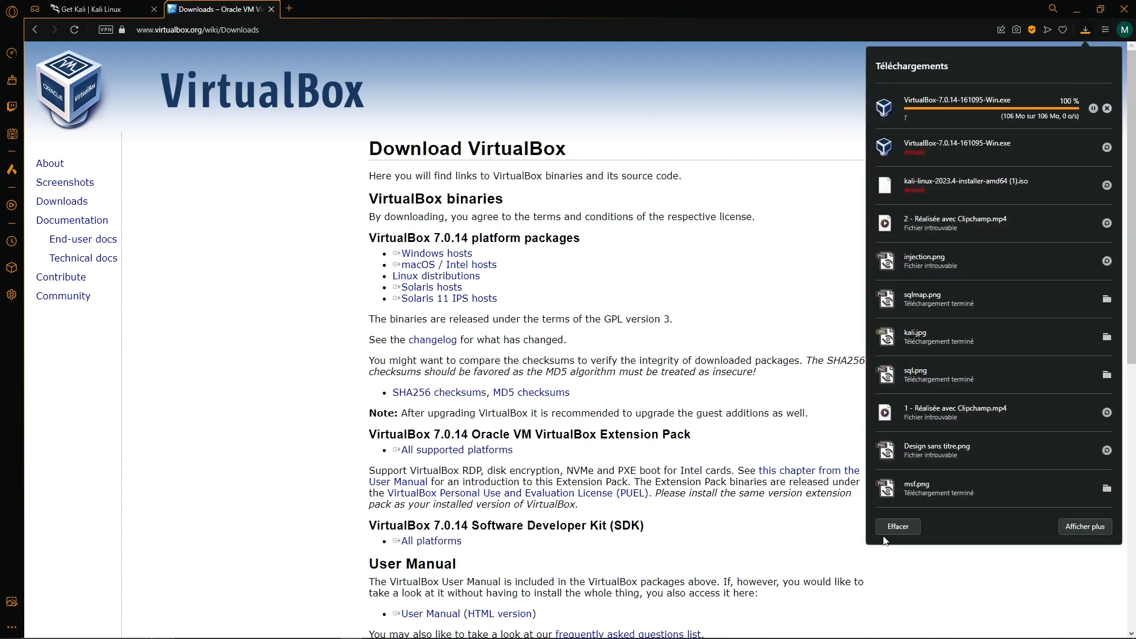
left_click(893, 528)
left_click(1059, 102)
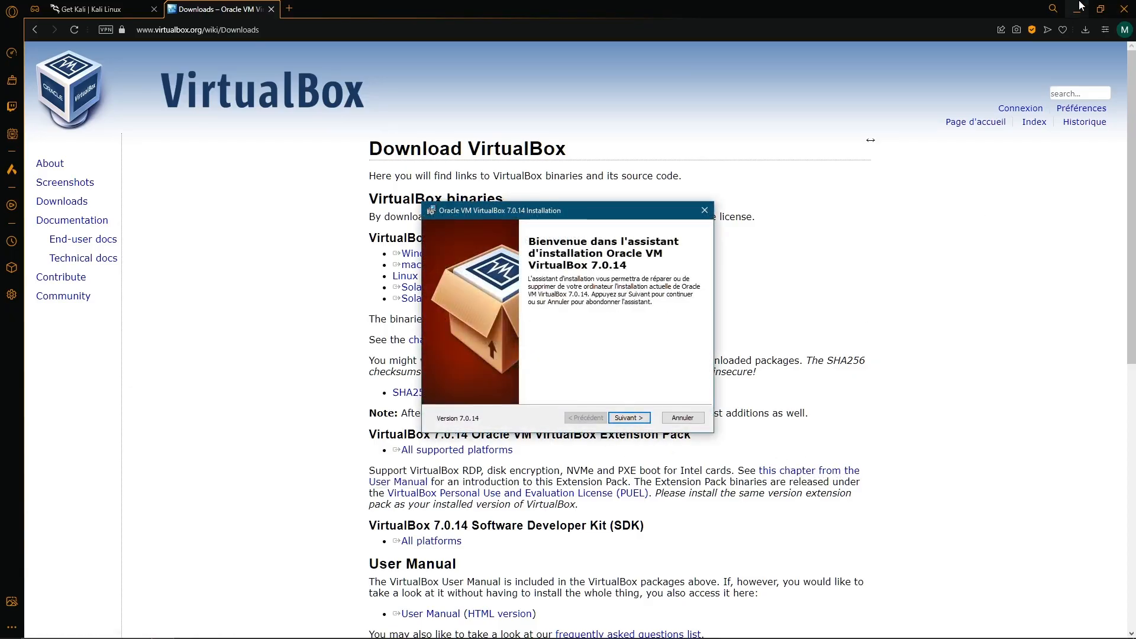
Cancel the VirtualBox 7.0.14 installer offering only Repair or Uninstall, and dismiss its interrupted message
left_click(1077, 8)
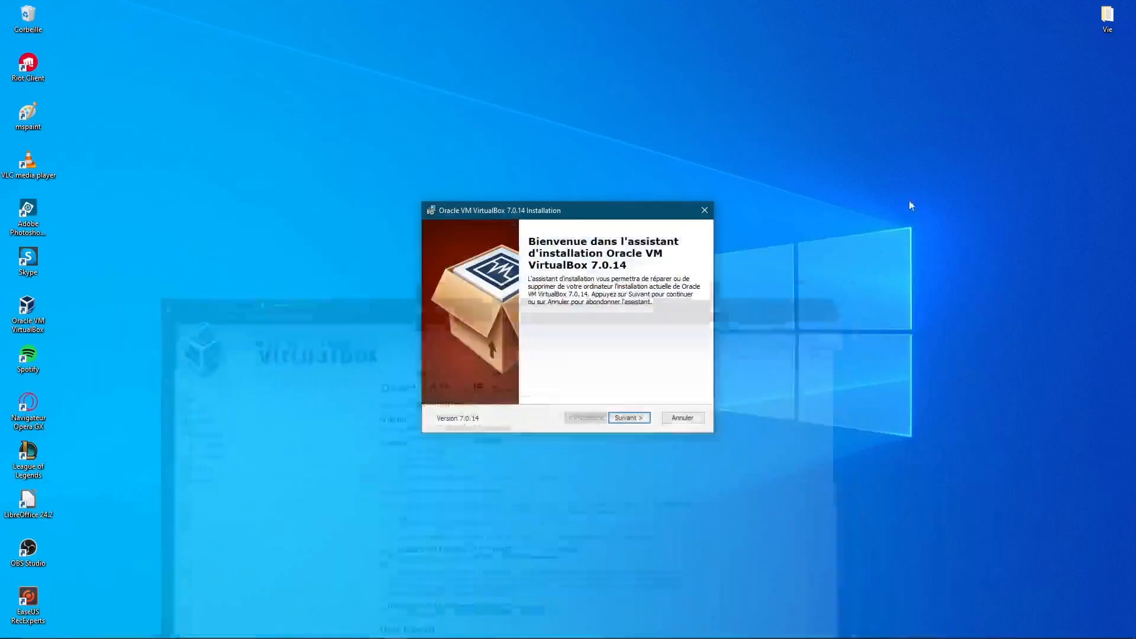
left_click(629, 417)
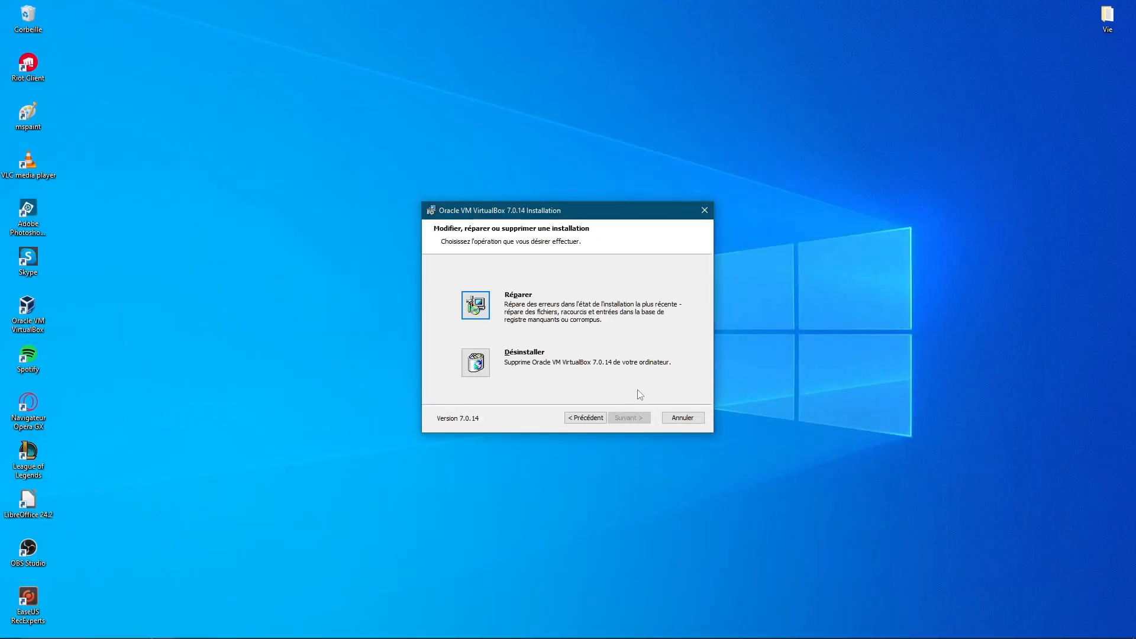
left_click_drag(615, 214, 524, 169)
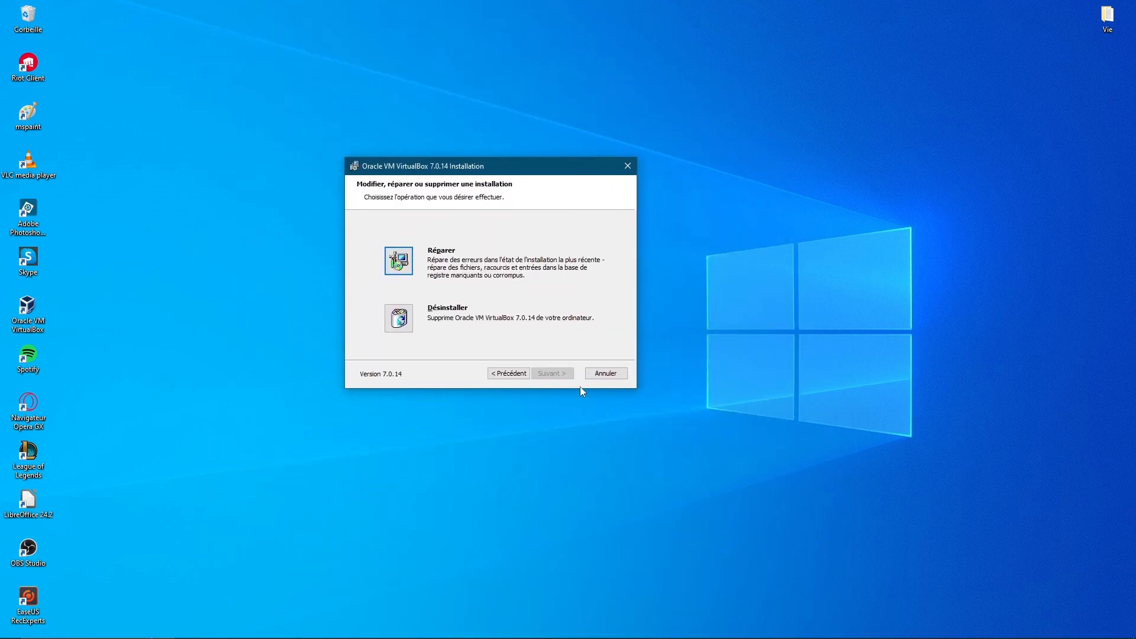
left_click(616, 374)
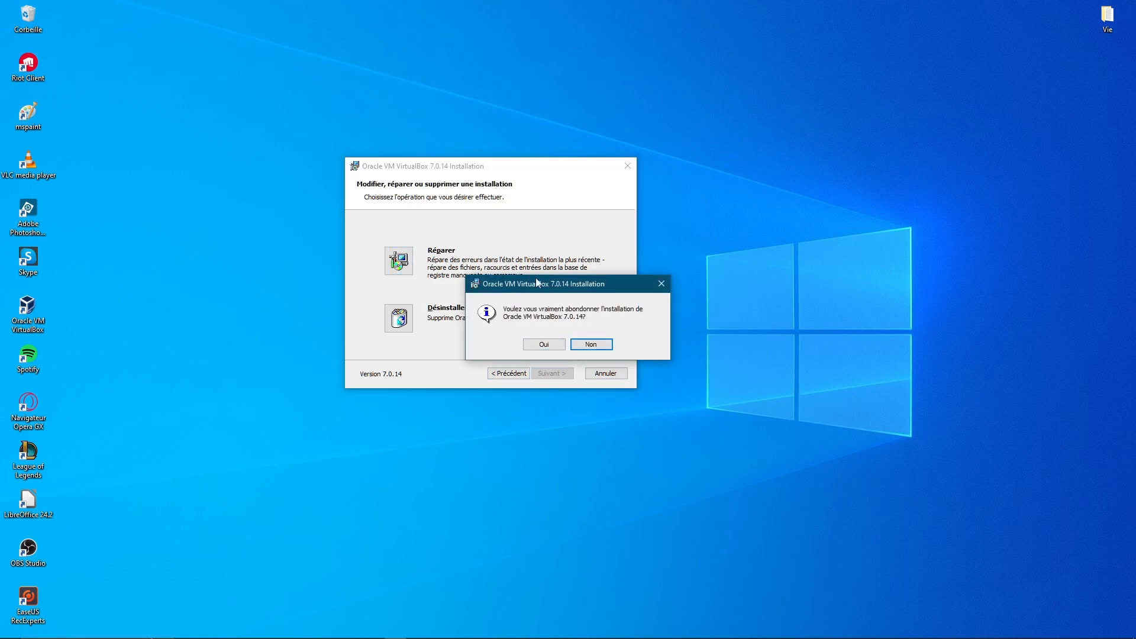
left_click_drag(537, 282, 494, 299)
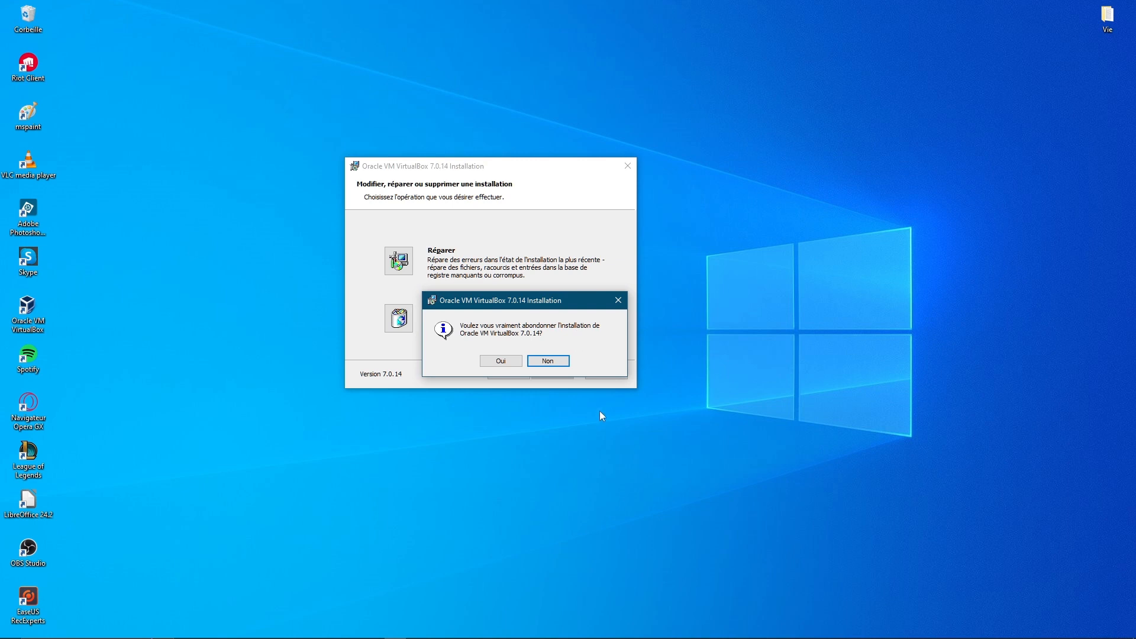
left_click(565, 362)
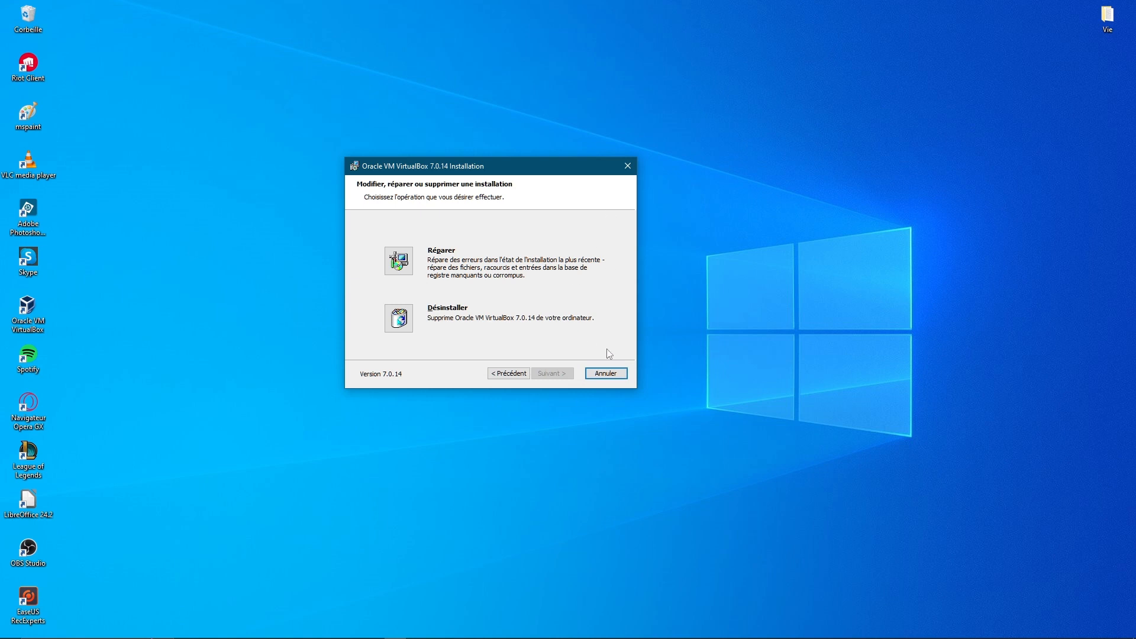
left_click(627, 171)
left_click(549, 344)
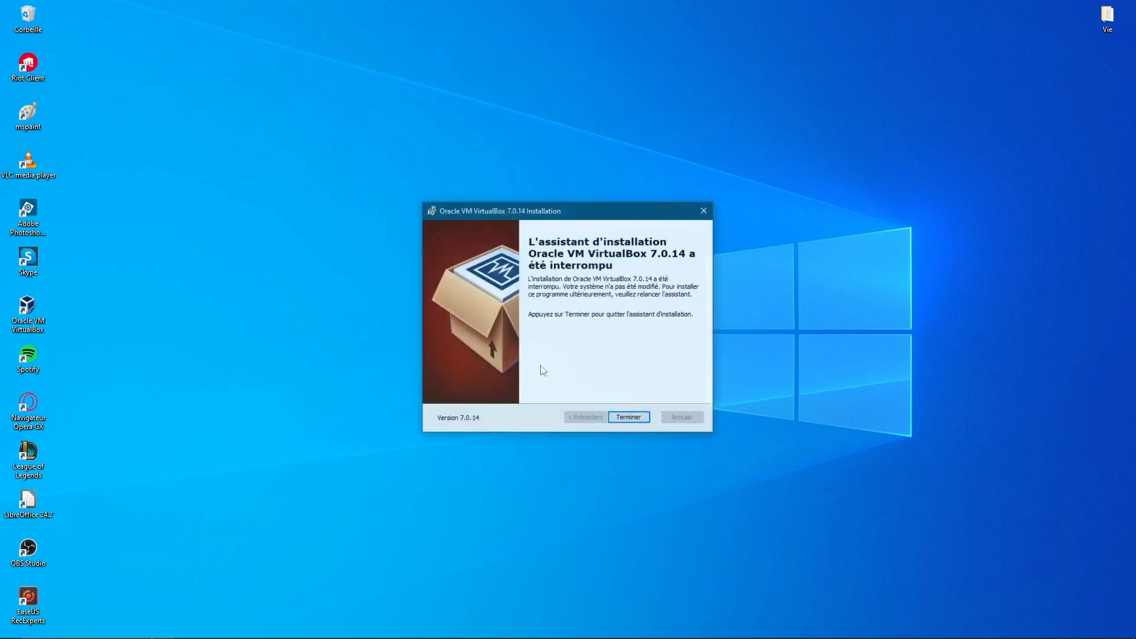
left_click(704, 210)
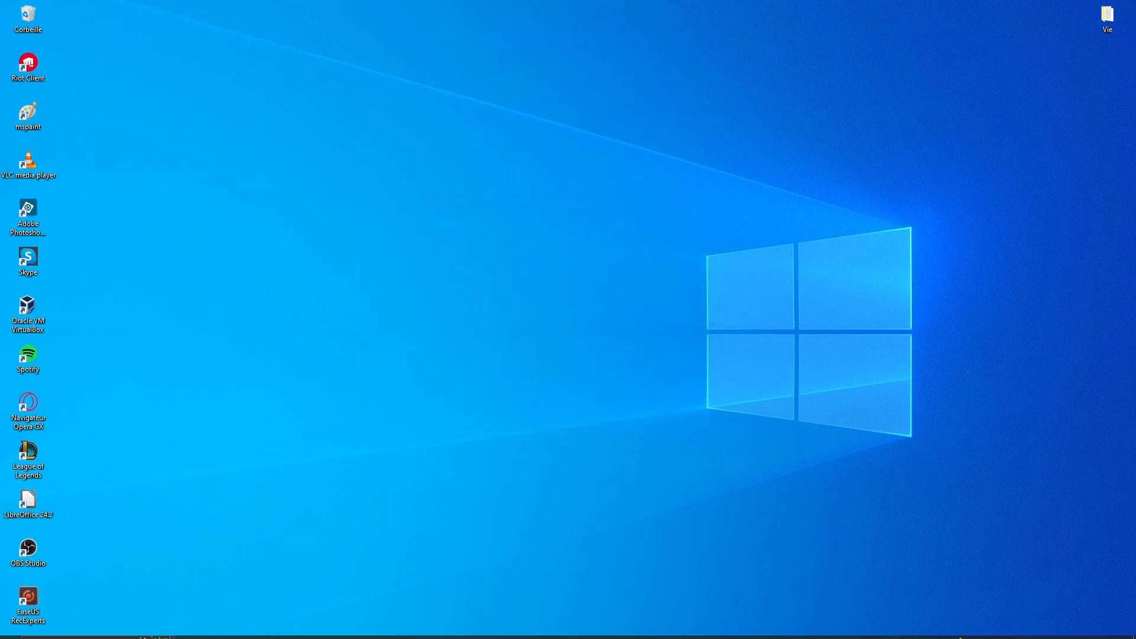
Delete VirtualBox-7.0.14-161095-Win from Téléchargements and launch Oracle VM VirtualBox from the desktop
left_click(288, 632)
left_click(517, 257)
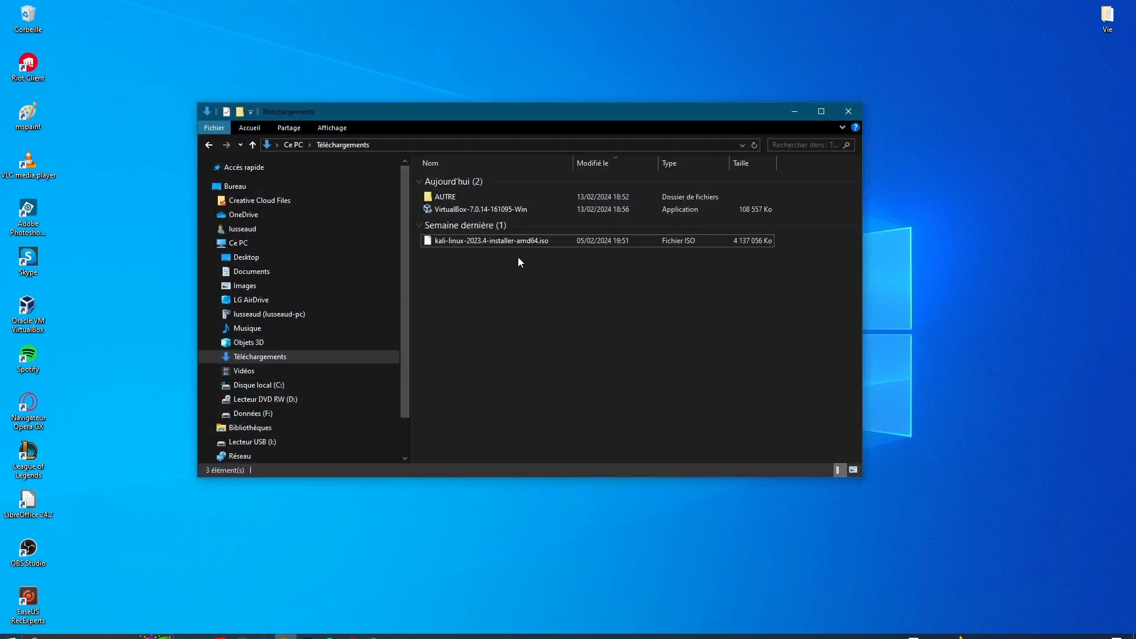
left_click(493, 208)
key("Delete")
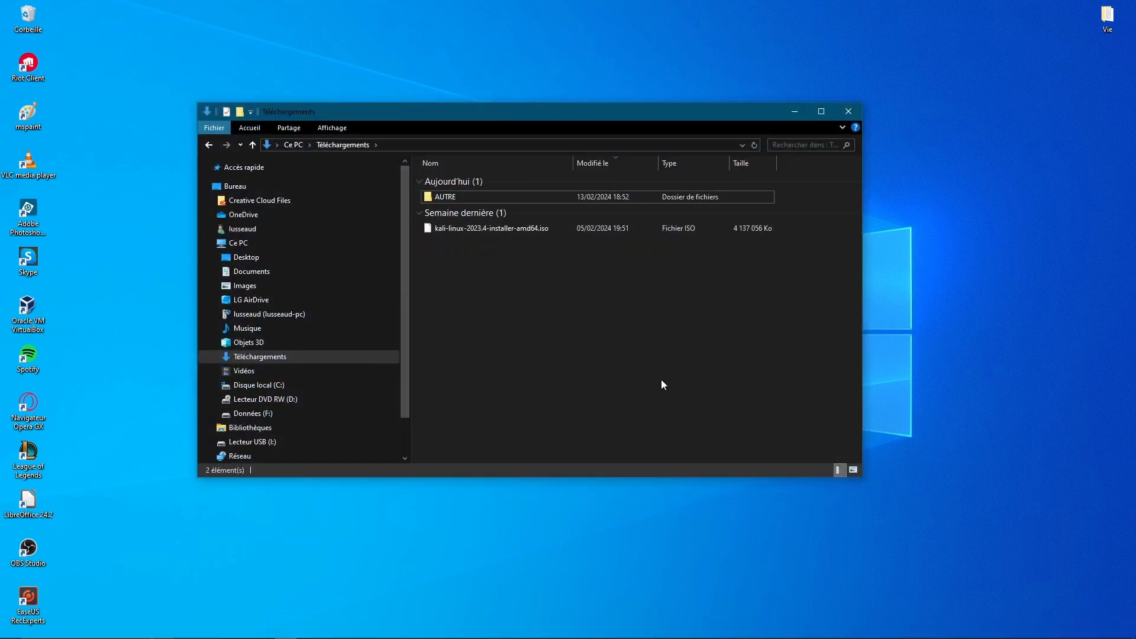
double_click(33, 309)
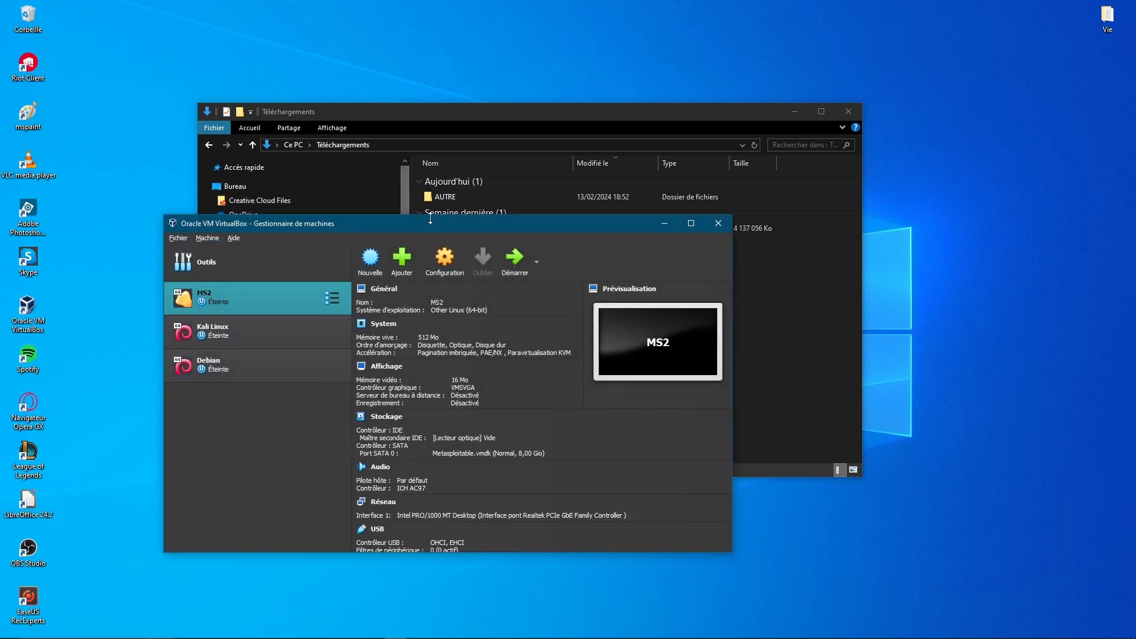
Run Fichier > Rechercher des mises à jour and dismiss the nothing-to-update notice
left_click_drag(431, 229, 582, 127)
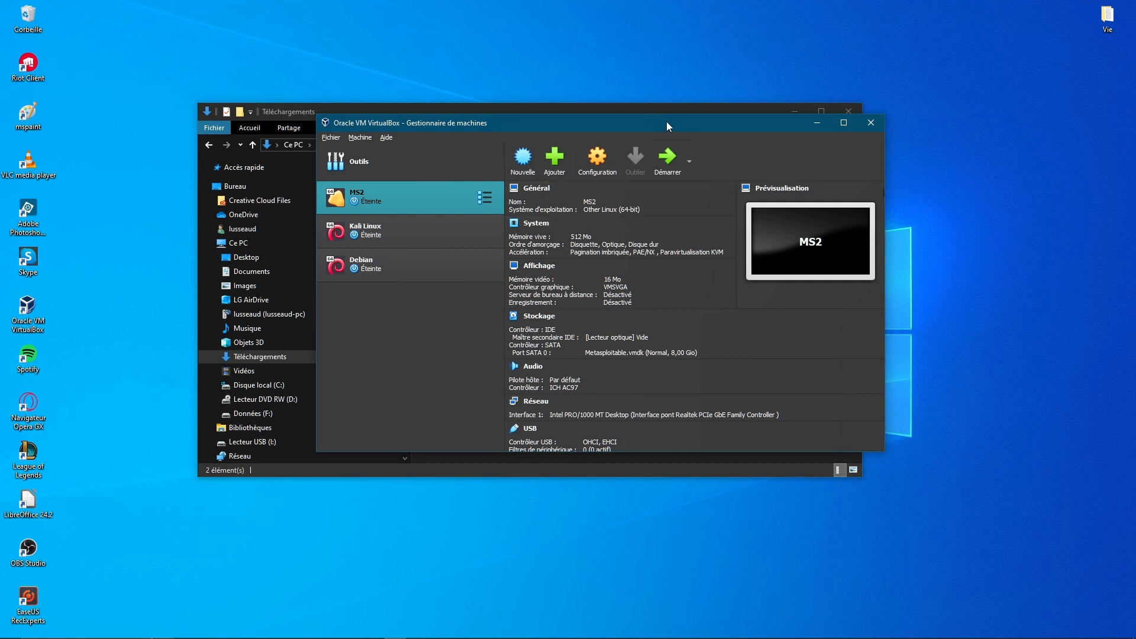
left_click_drag(698, 127, 735, 268)
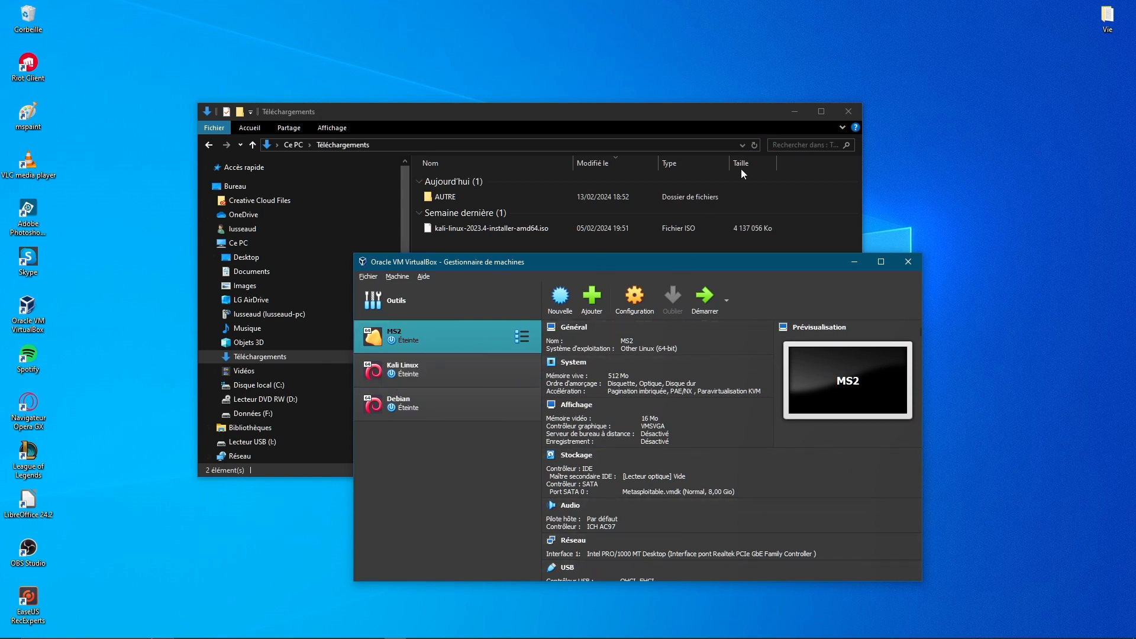
left_click_drag(680, 264, 671, 150)
left_click(364, 163)
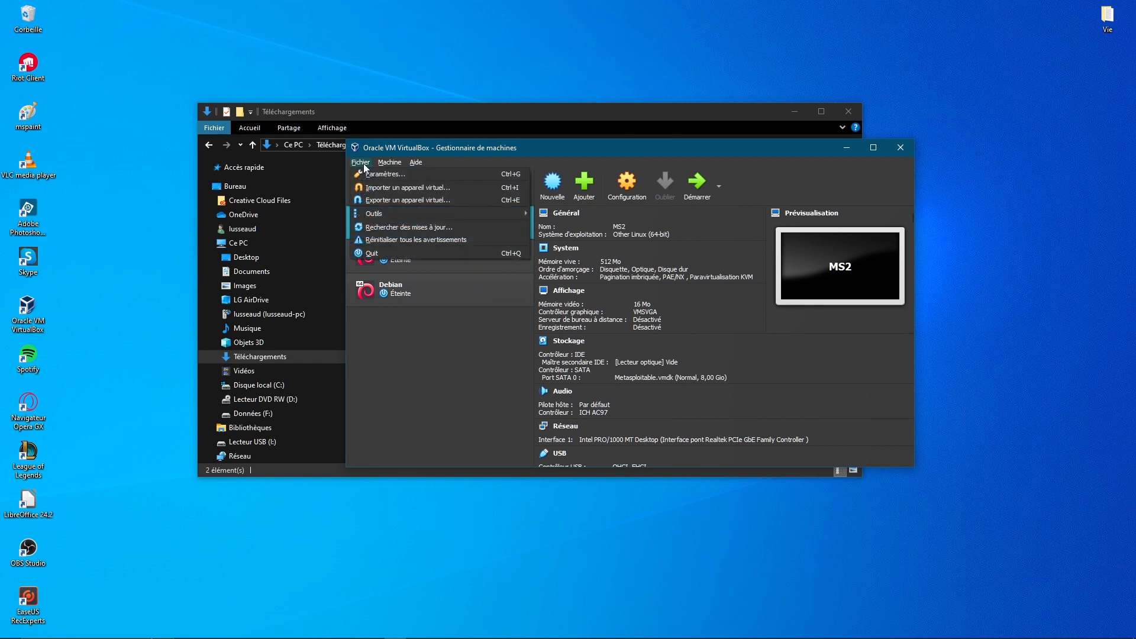
left_click(400, 332)
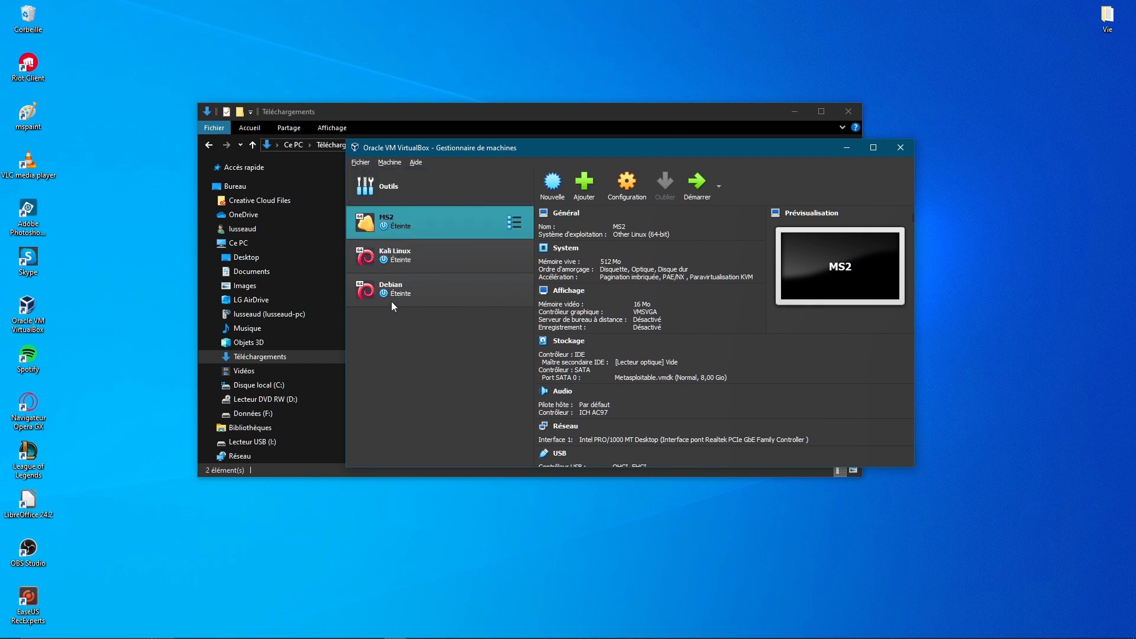
left_click(388, 163)
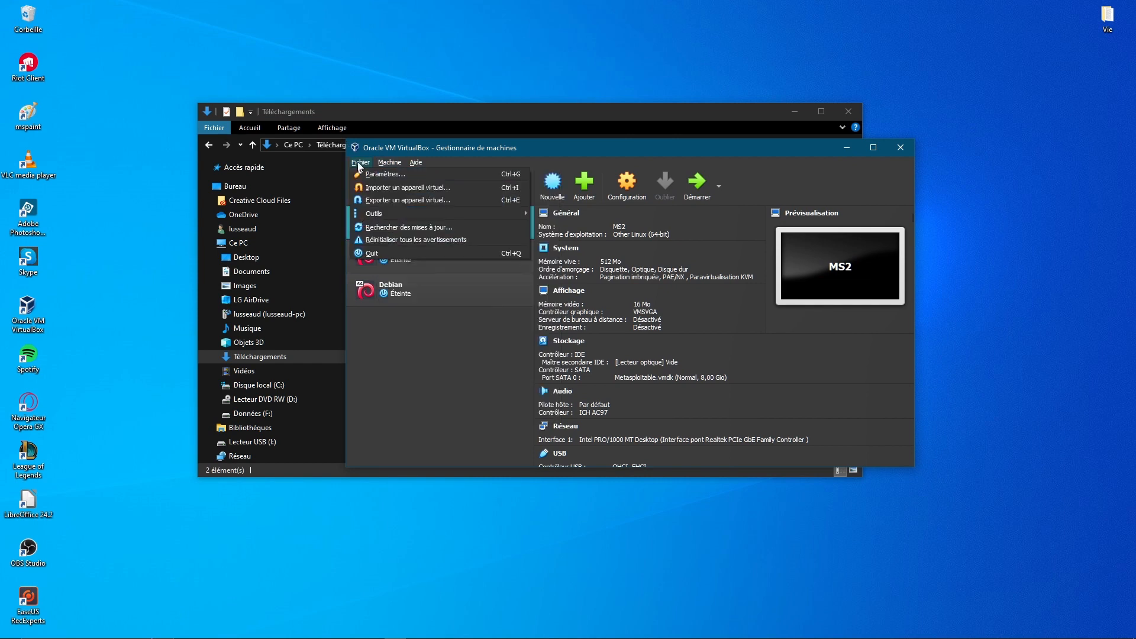
left_click(390, 231)
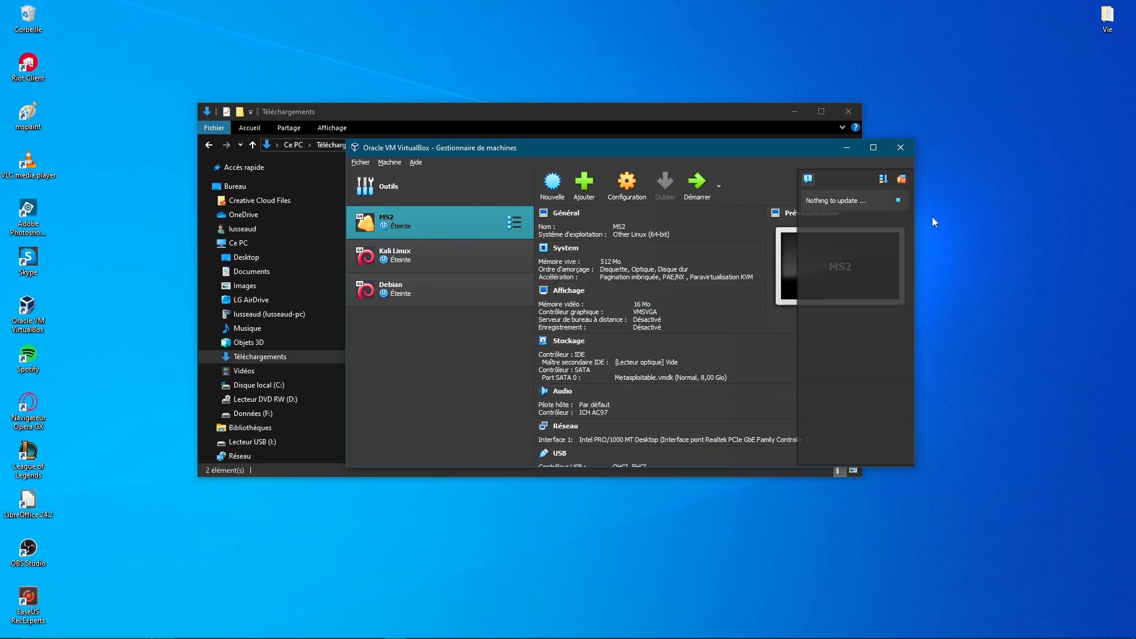
left_click(898, 199)
Start creating a new virtual machine with Nouvelle
left_click(389, 163)
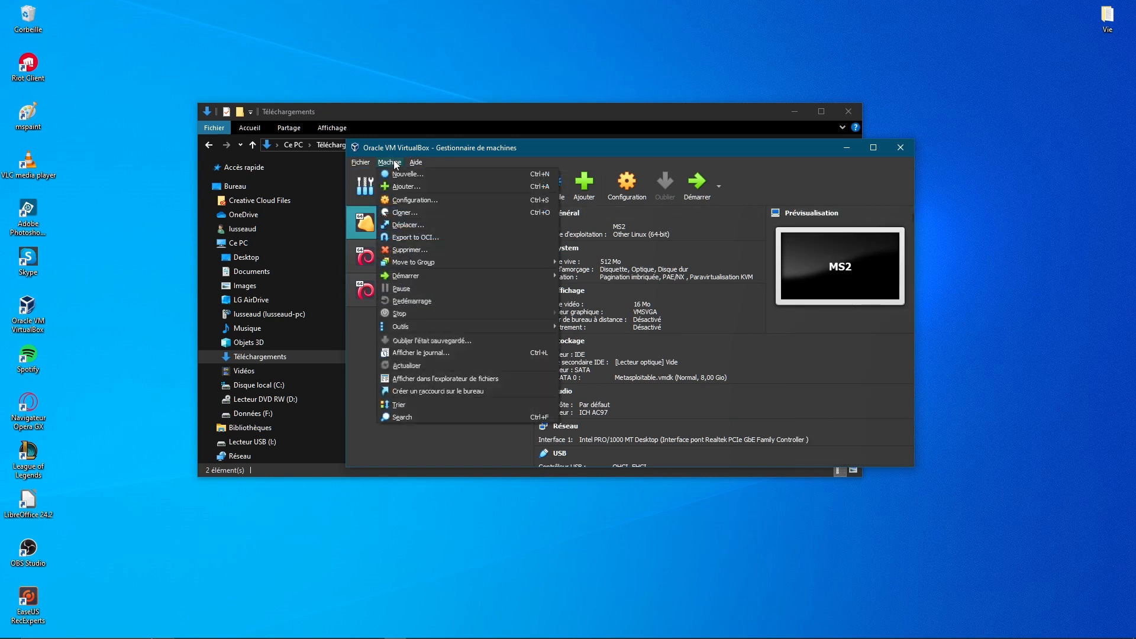
left_click_drag(590, 143, 567, 189)
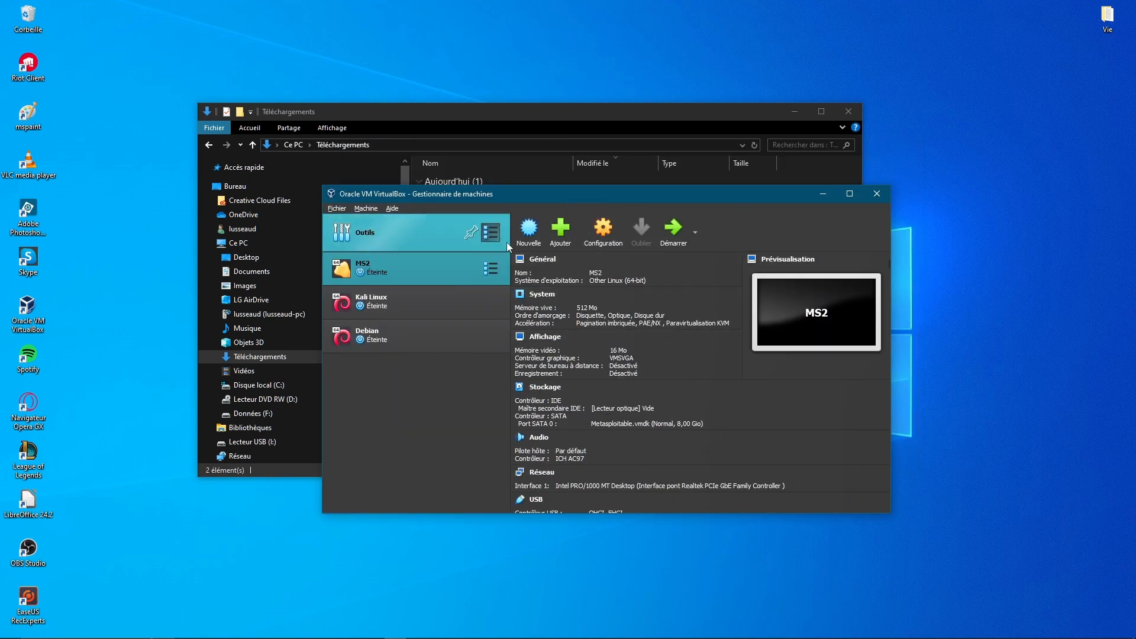
left_click(528, 231)
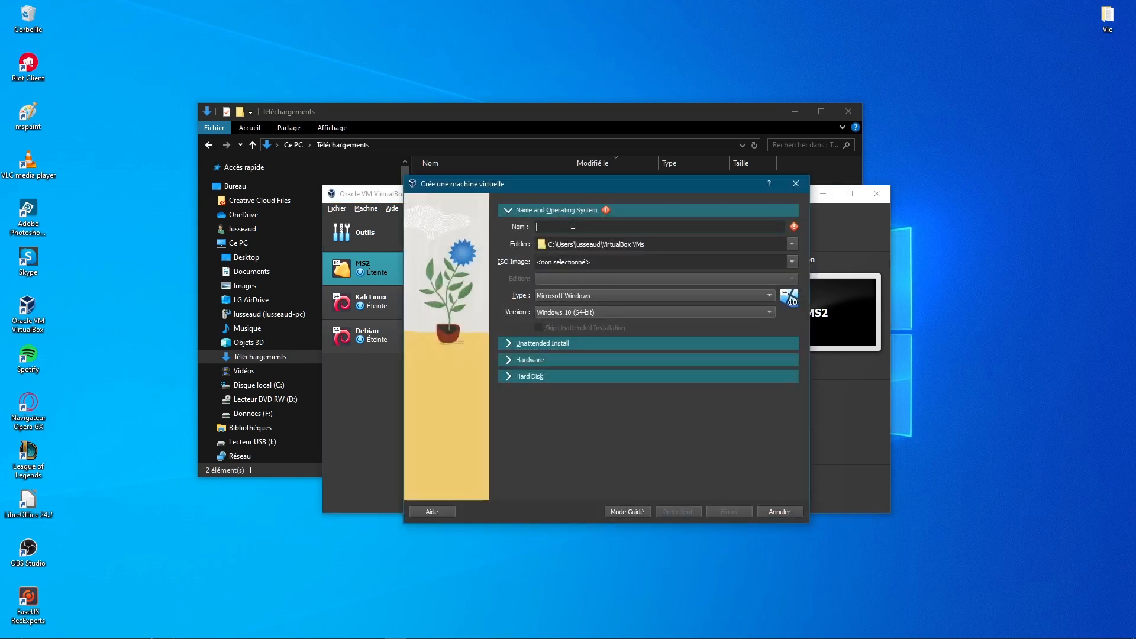
Name the machine Kali and attach kali-linux-2023.4-installer-amd64.iso from Téléchargements
type("Kali")
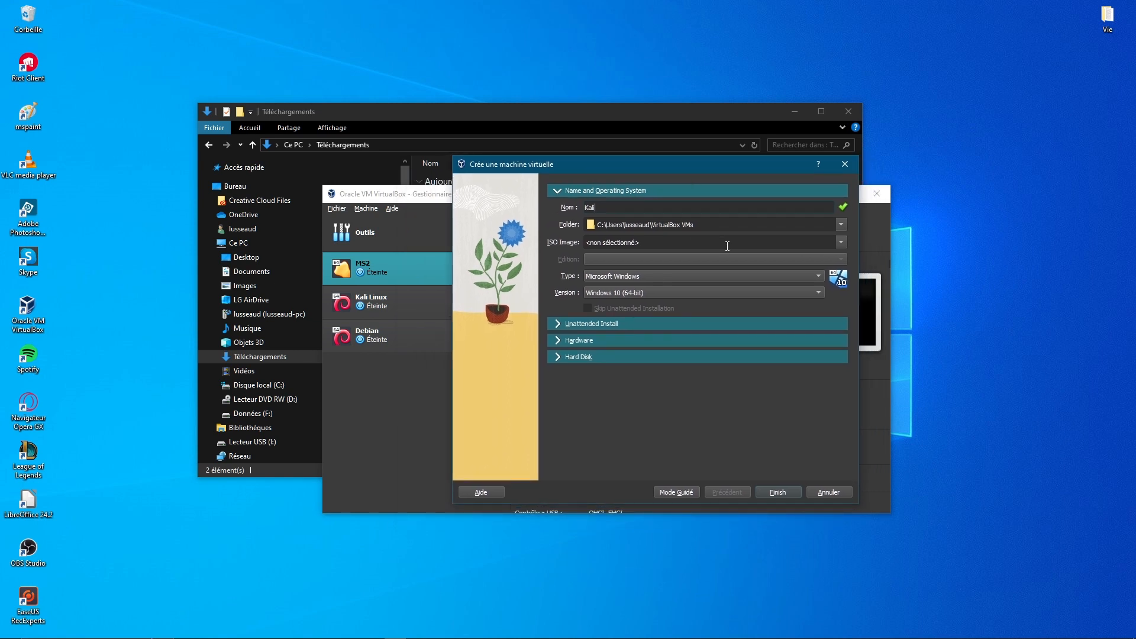
left_click(840, 242)
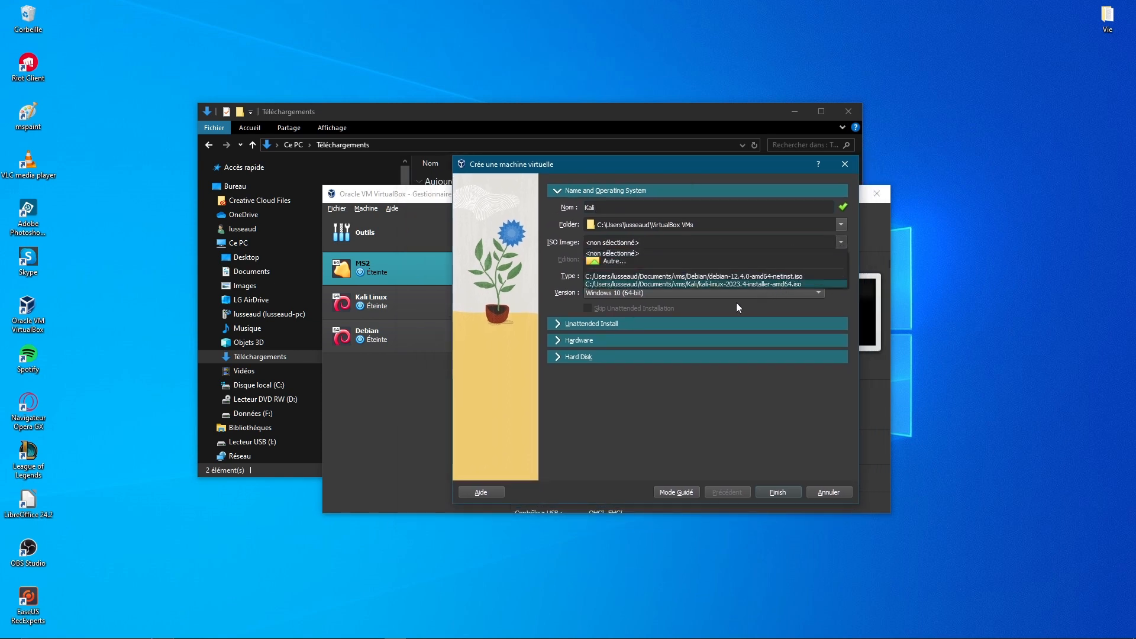
left_click(674, 261)
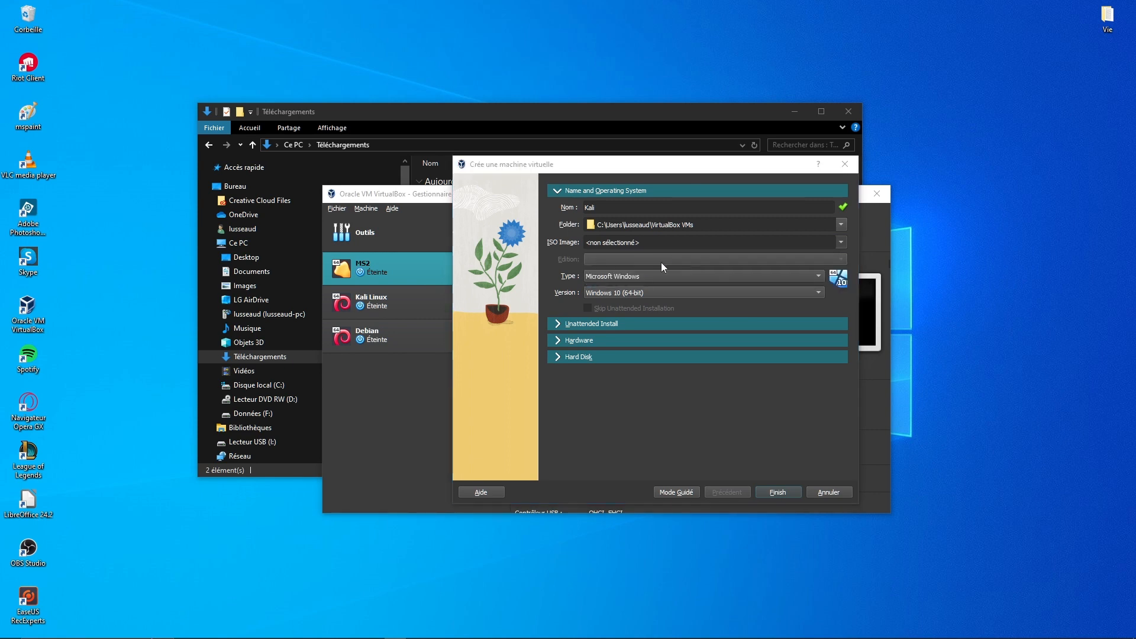
left_click(523, 318)
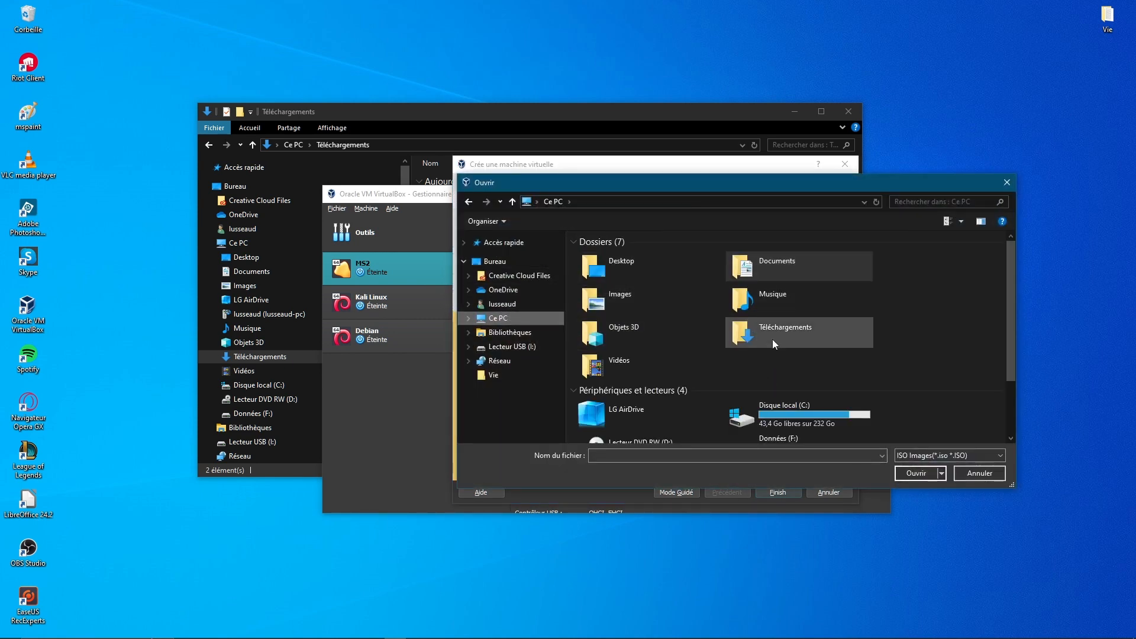
left_click(773, 339)
double_click(773, 339)
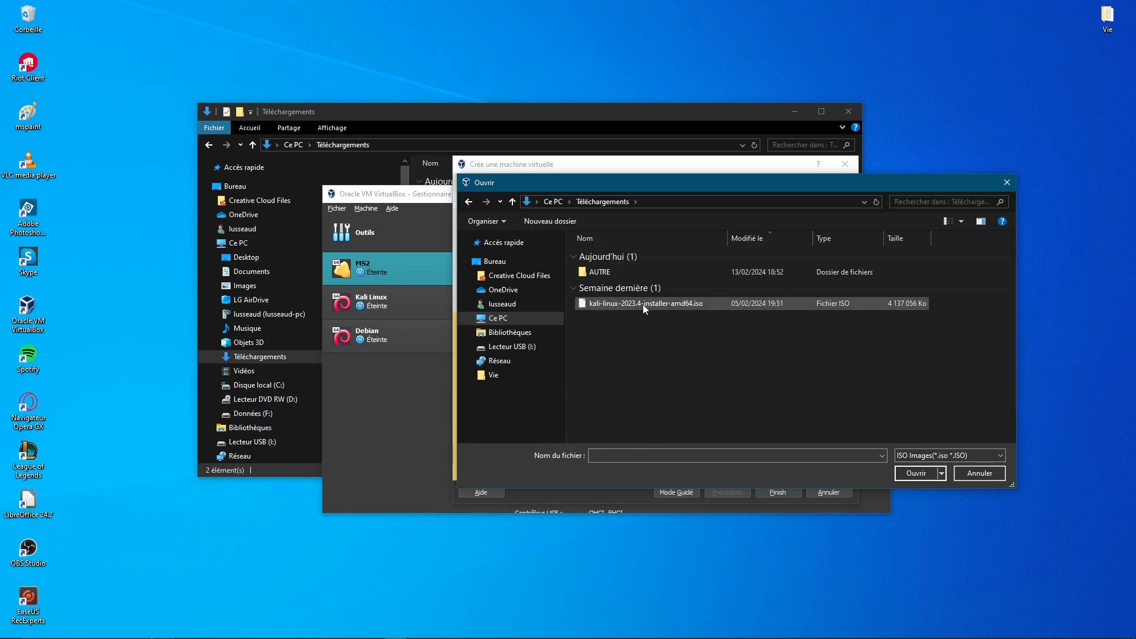
double_click(642, 304)
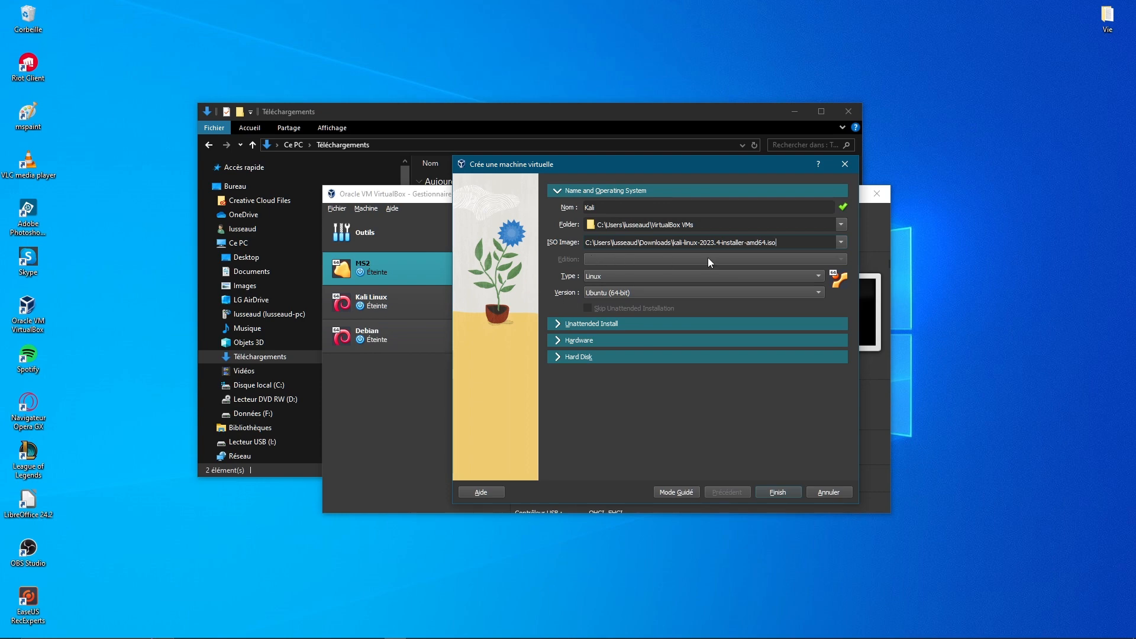
Keep type Linux and set the version to Debian (64-bit)
left_click(653, 275)
left_click(634, 274)
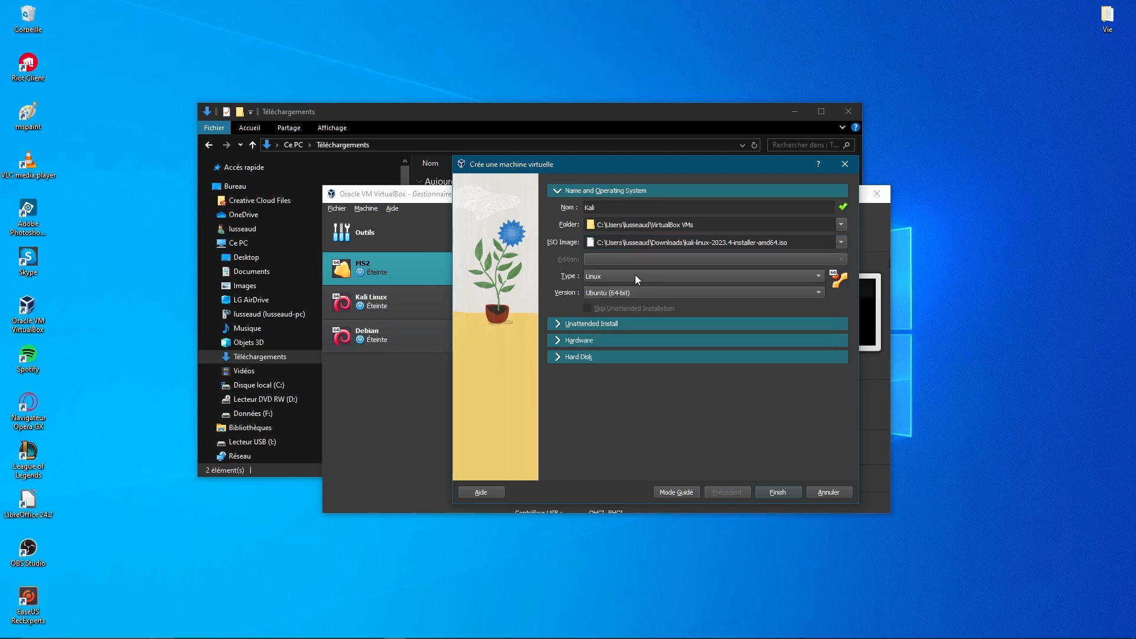
left_click(629, 289)
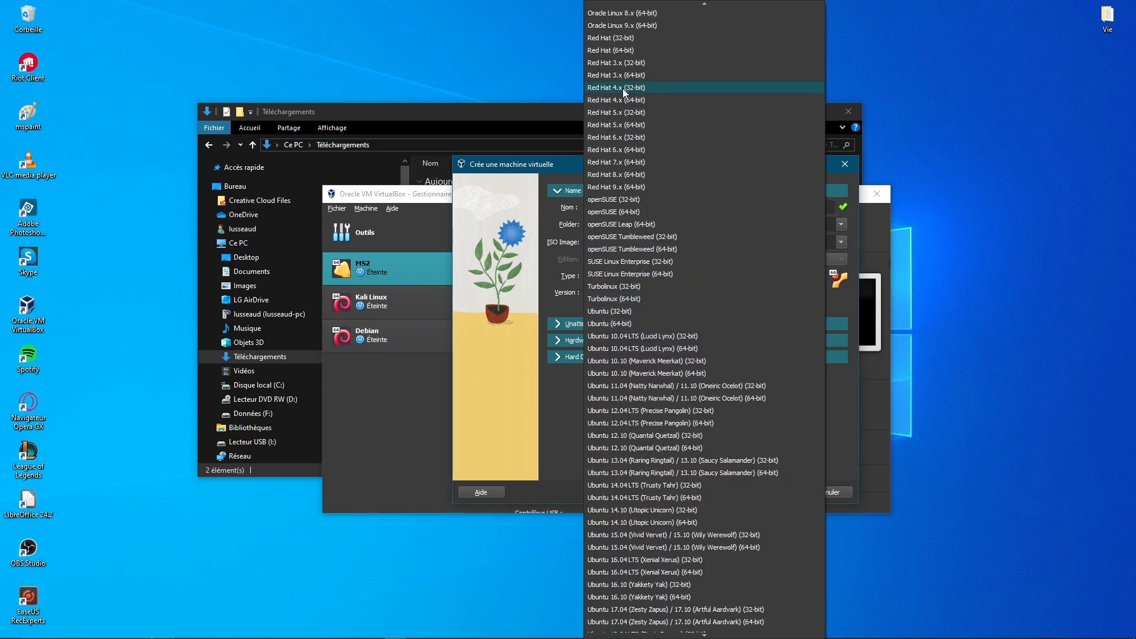
scroll(644, 234, "up", 11)
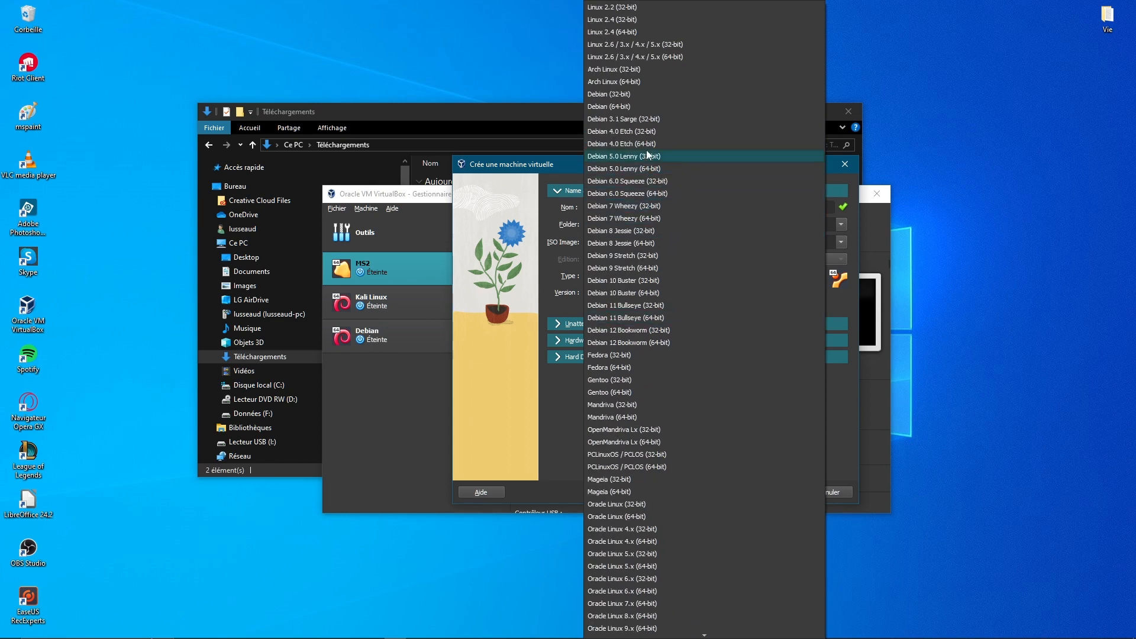
left_click(631, 108)
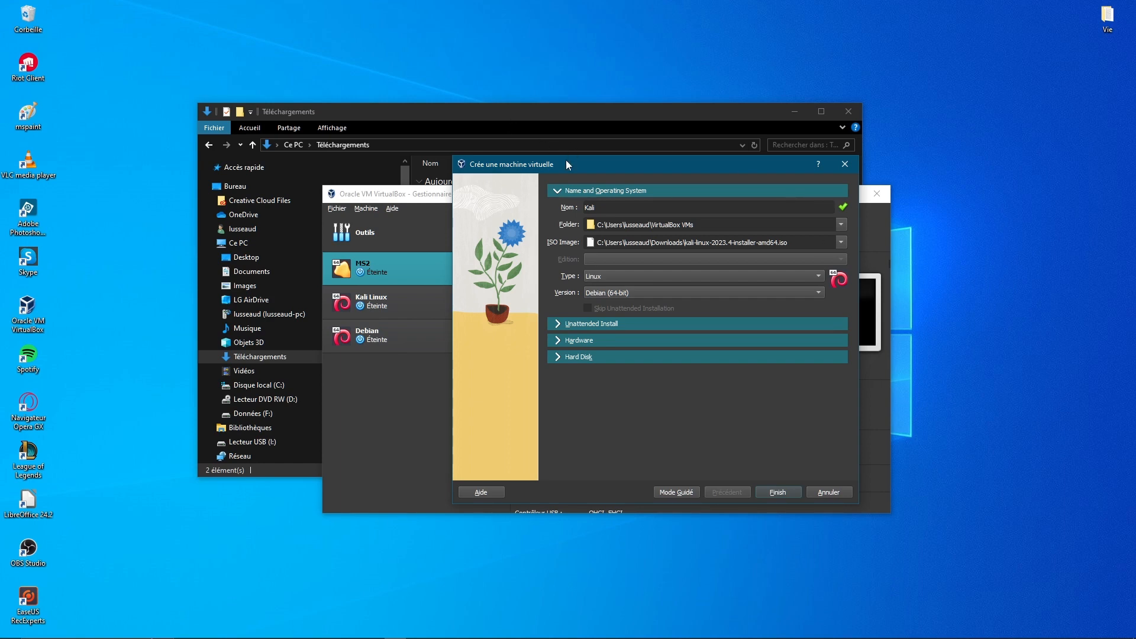
left_click_drag(565, 165, 457, 153)
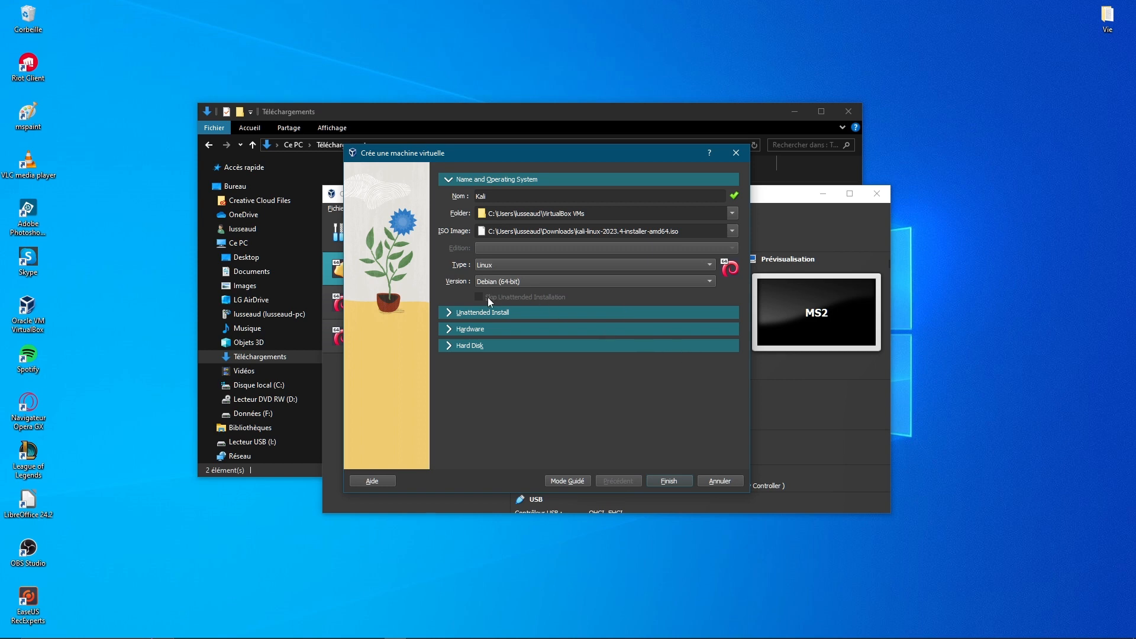
In the Hardware section, set Mémoire vive to 4096 MB and Processors to 2
left_click(450, 312)
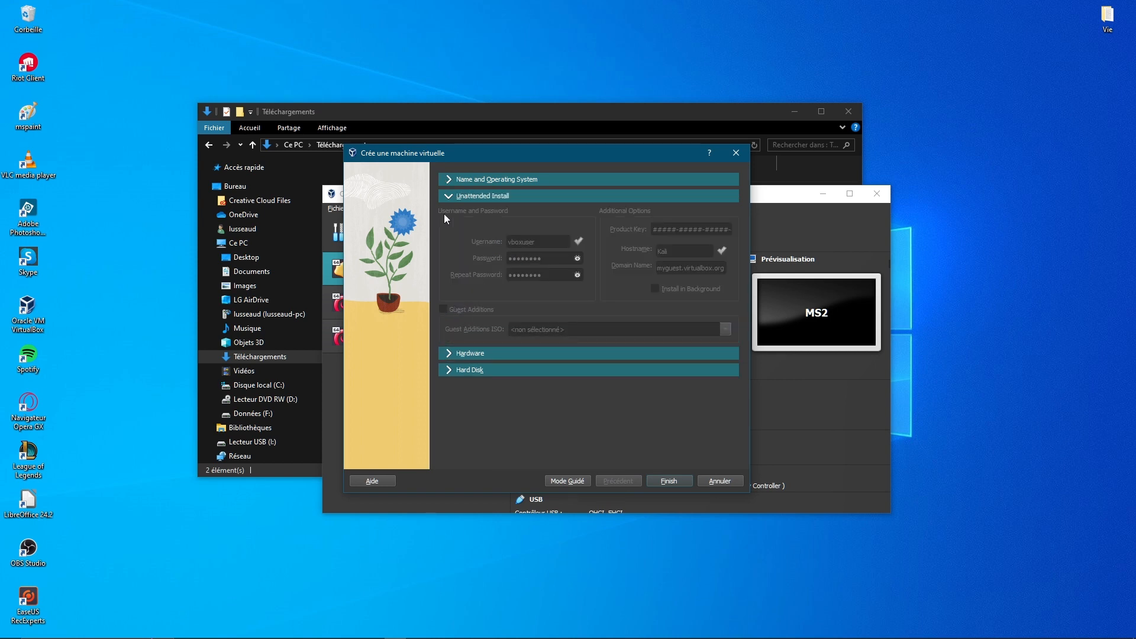
left_click(449, 354)
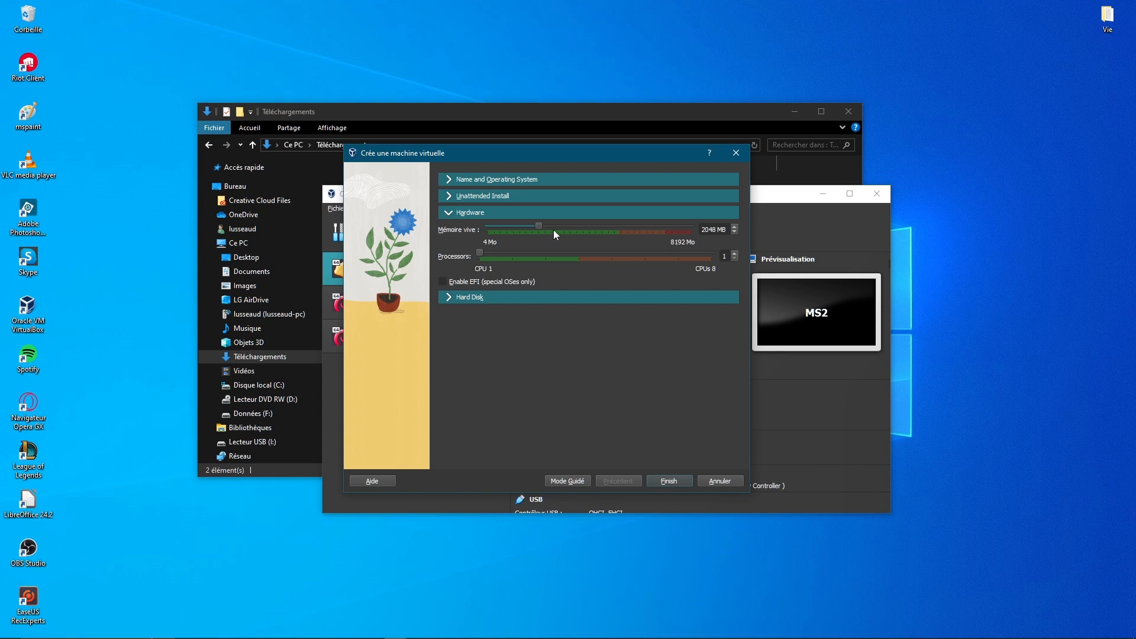
mouse_move(537, 227)
left_mouse_down()
mouse_move(567, 232)
mouse_move(546, 230)
left_mouse_up()
left_click_drag(543, 226, 587, 225)
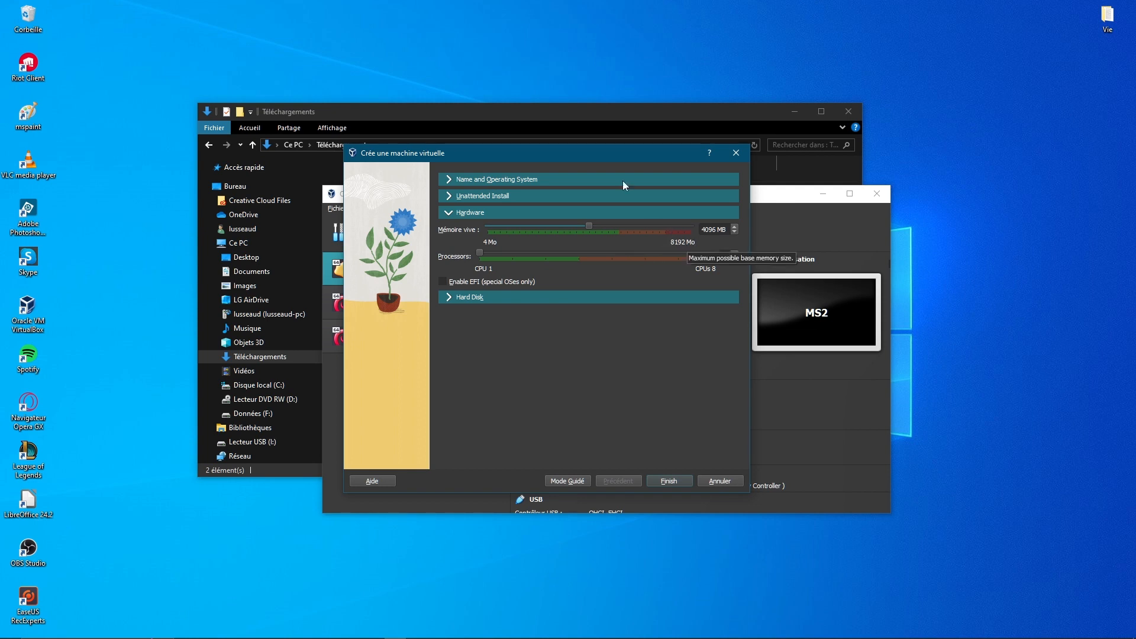
left_click_drag(558, 151, 547, 98)
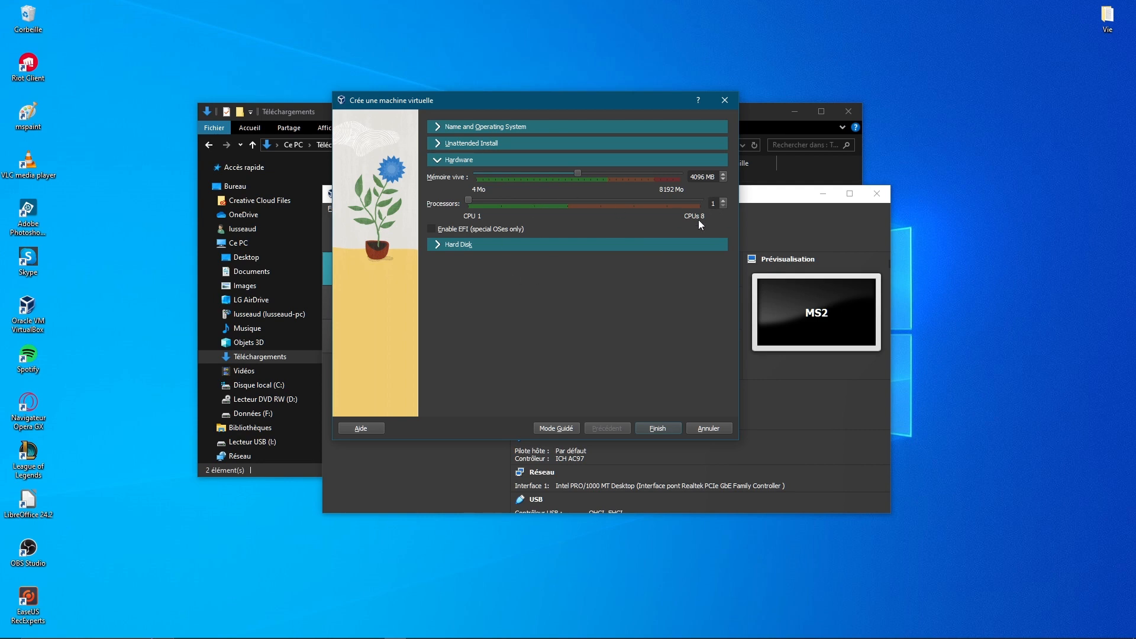
left_click_drag(520, 102, 548, 102)
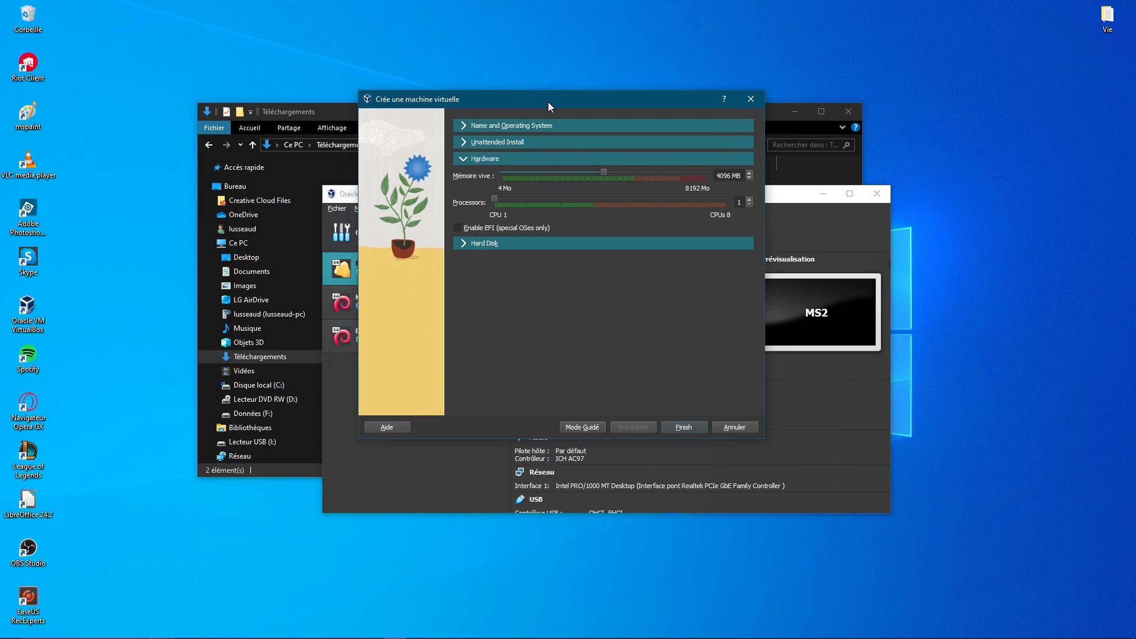
left_click(527, 200)
Set the new virtual hard disk size to 50 GB
left_click(471, 243)
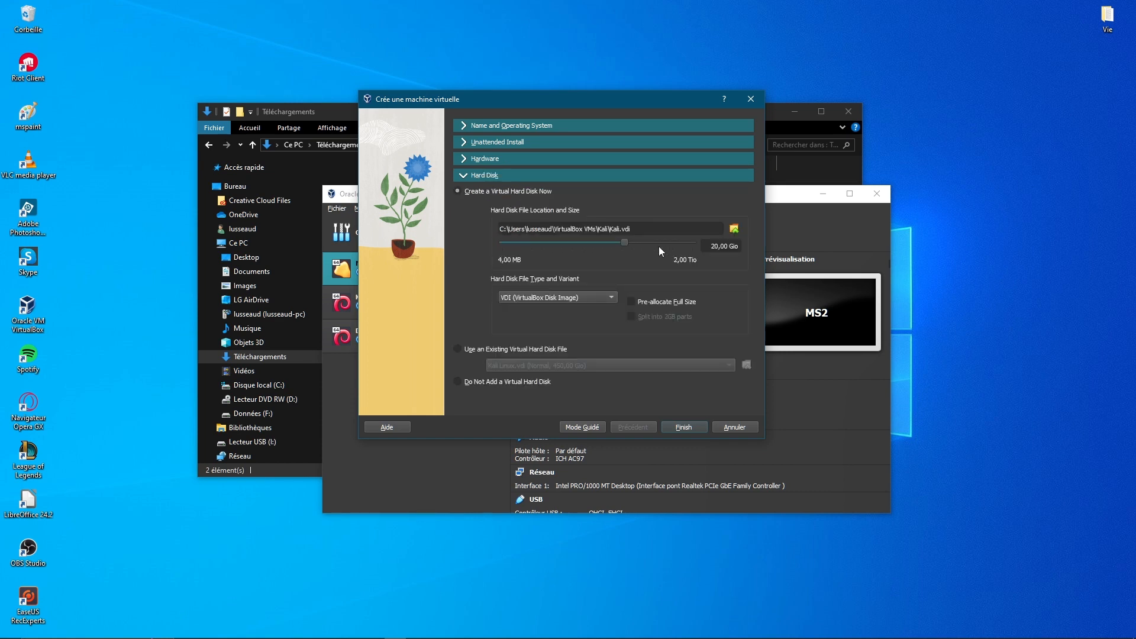
left_click_drag(623, 242, 630, 242)
left_click(467, 349)
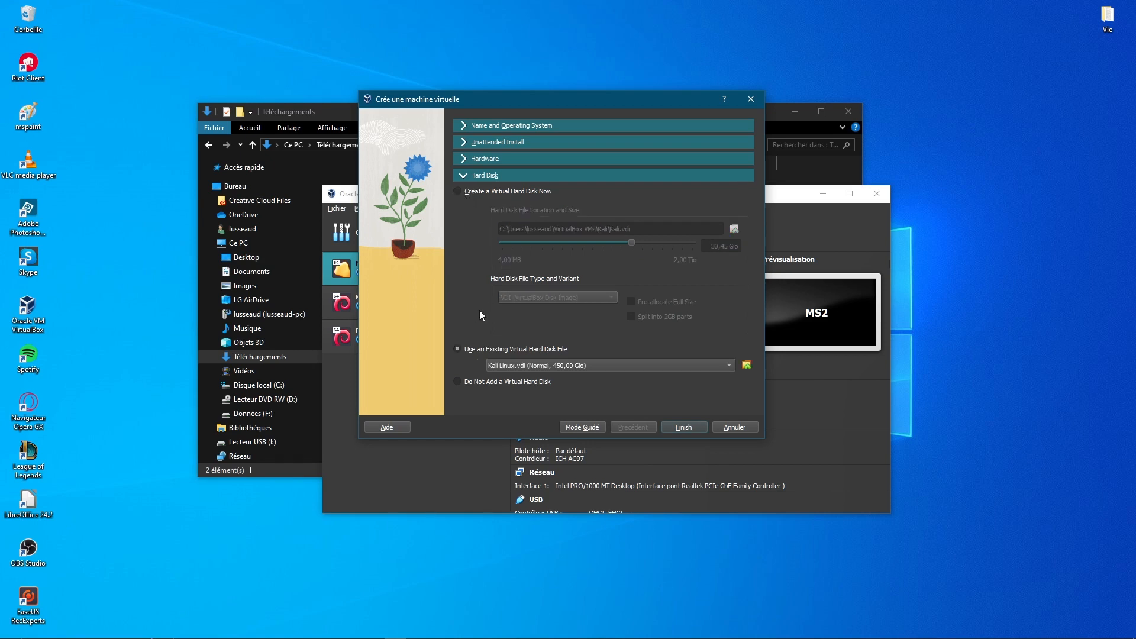
left_click(481, 194)
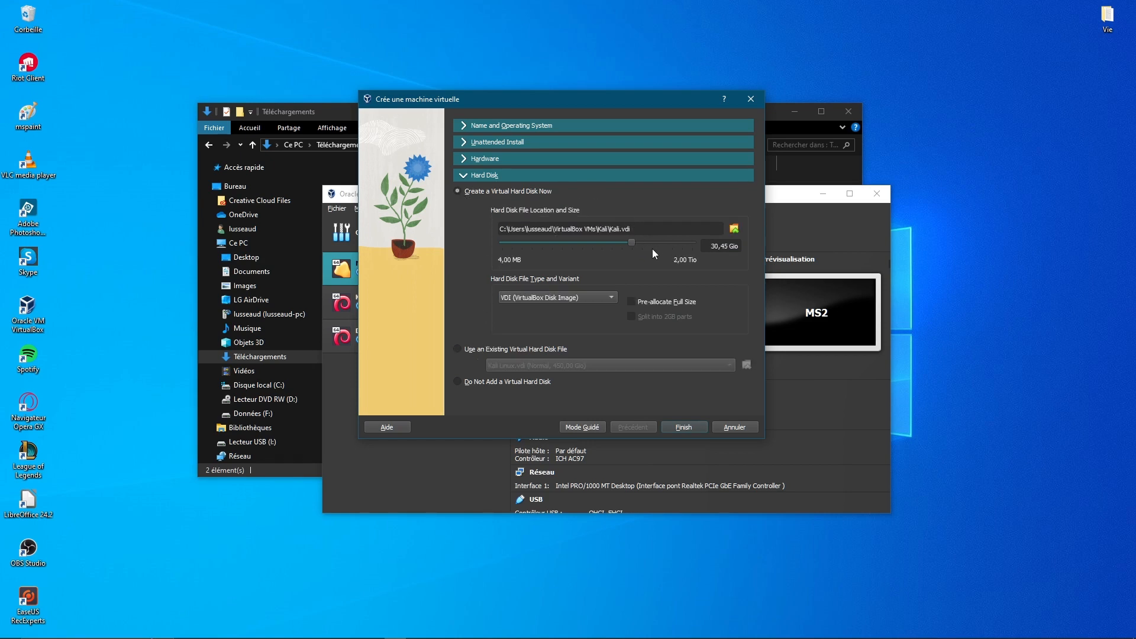
mouse_move(630, 244)
left_mouse_down()
mouse_move(603, 246)
mouse_move(669, 243)
mouse_move(633, 238)
left_mouse_up()
left_click_drag(706, 245, 765, 245)
type("50")
Keep VDI as the disk file type and finish creating the Kali VM
left_click(553, 297)
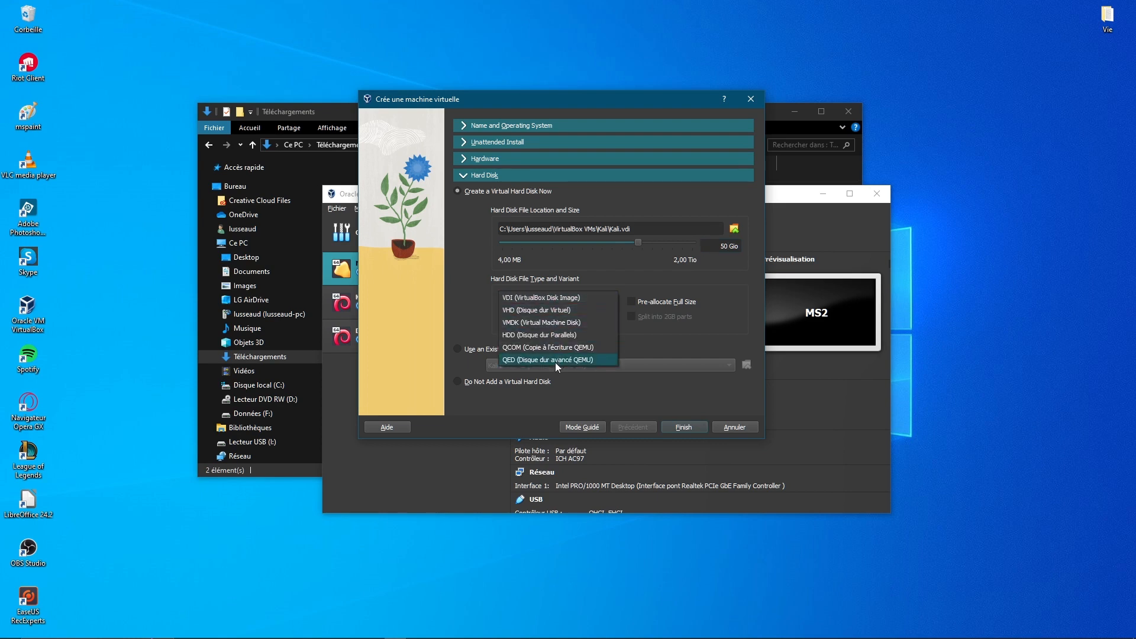
left_click(560, 296)
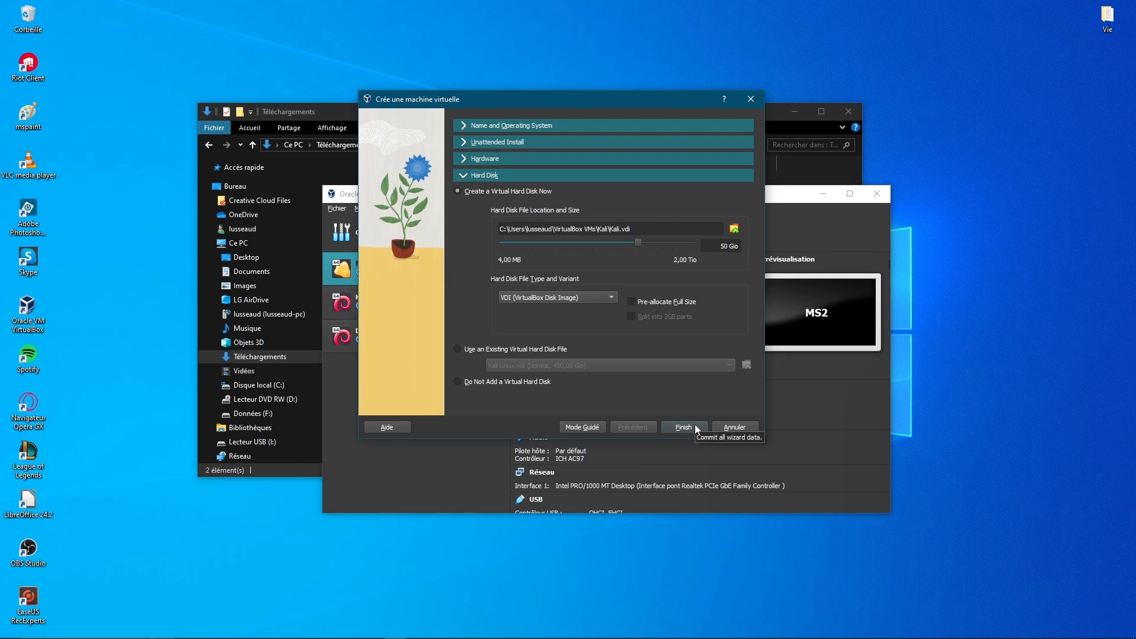
left_click(684, 427)
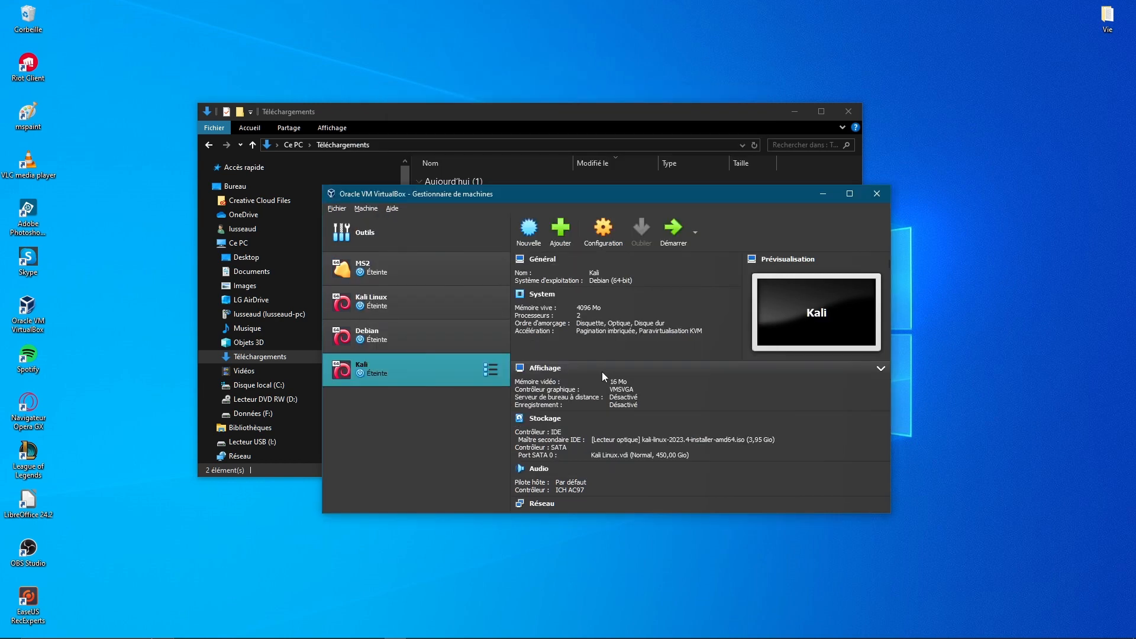
Start the Kali VM and dismiss the keyboard auto-capture notice
left_click(684, 231)
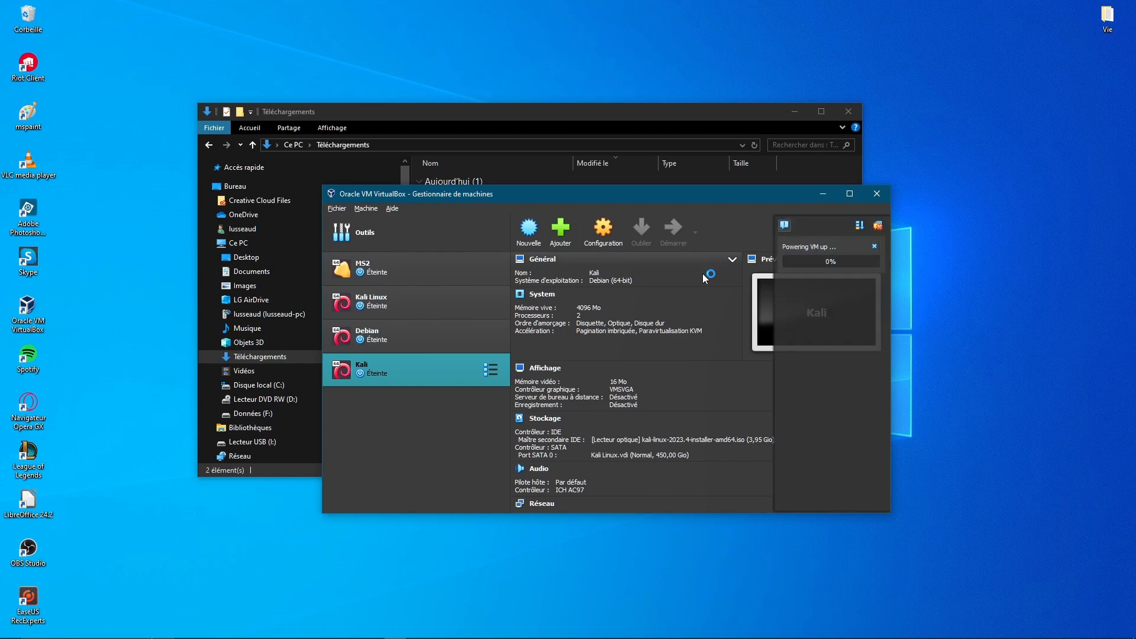
left_click(848, 111)
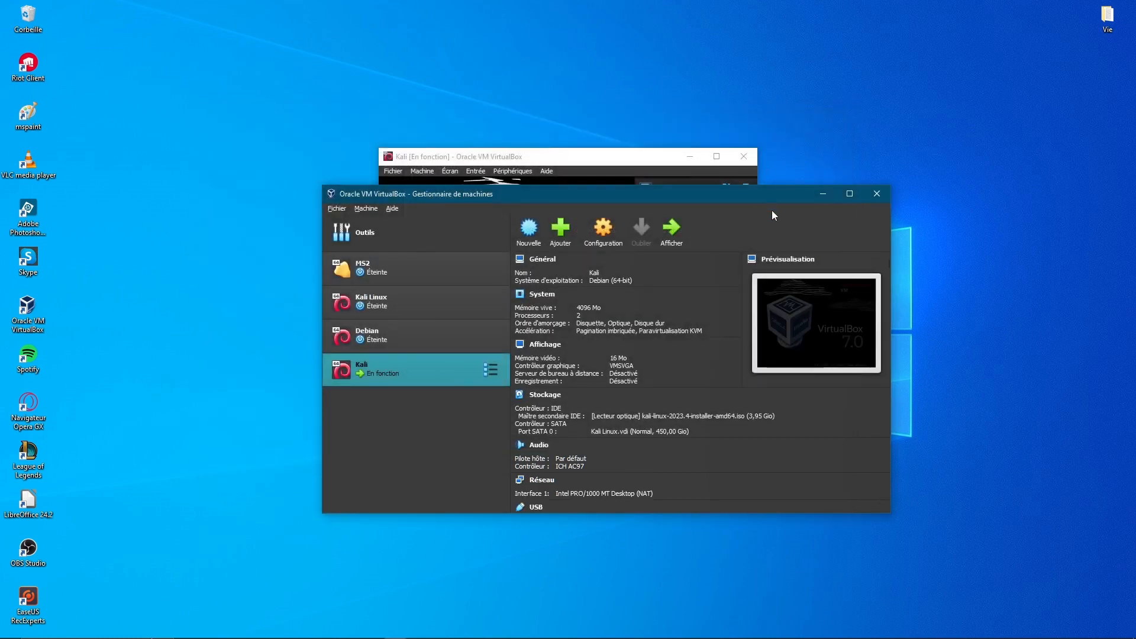
left_click(641, 157)
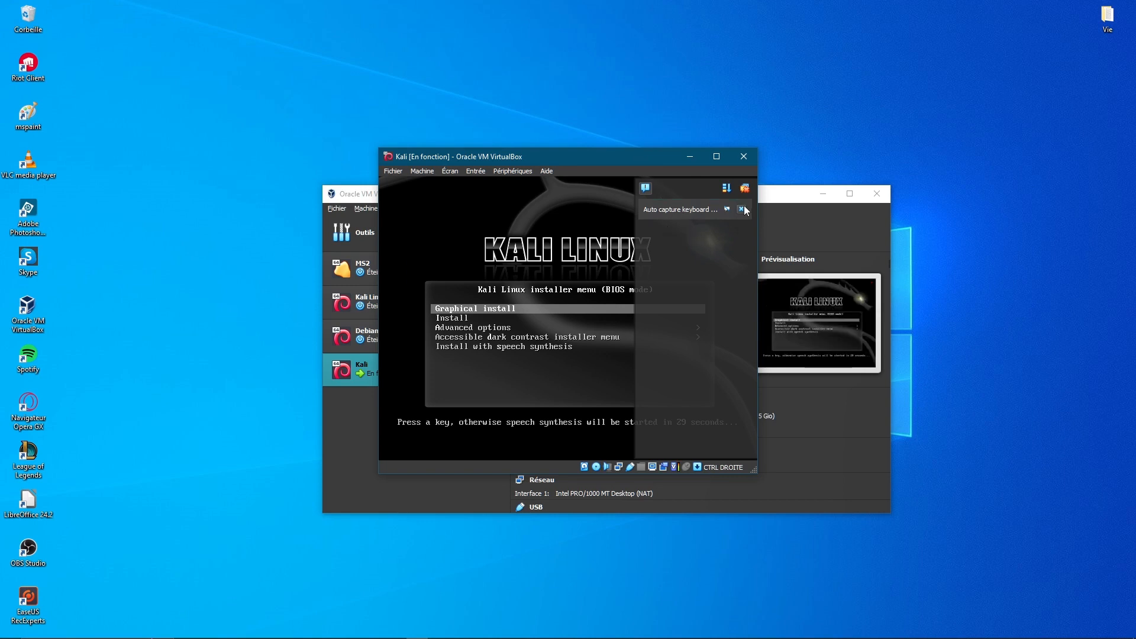
left_click(740, 209)
Maximize the Kali VM window and launch Graphical install
left_click(716, 156)
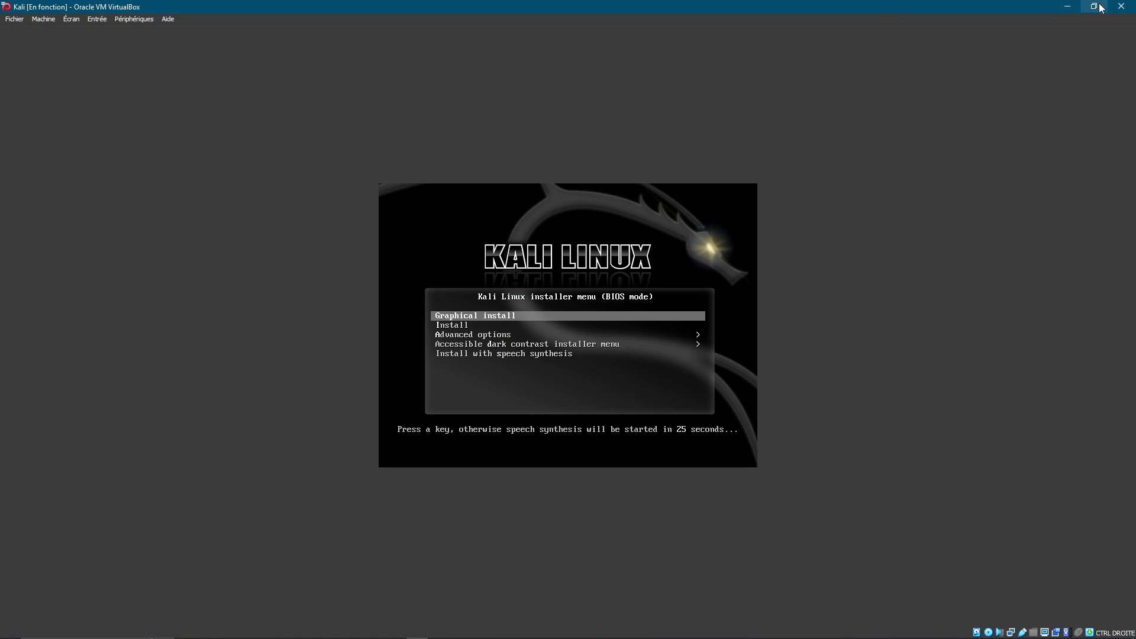
left_click(1094, 6)
left_click(710, 157)
key("Return")
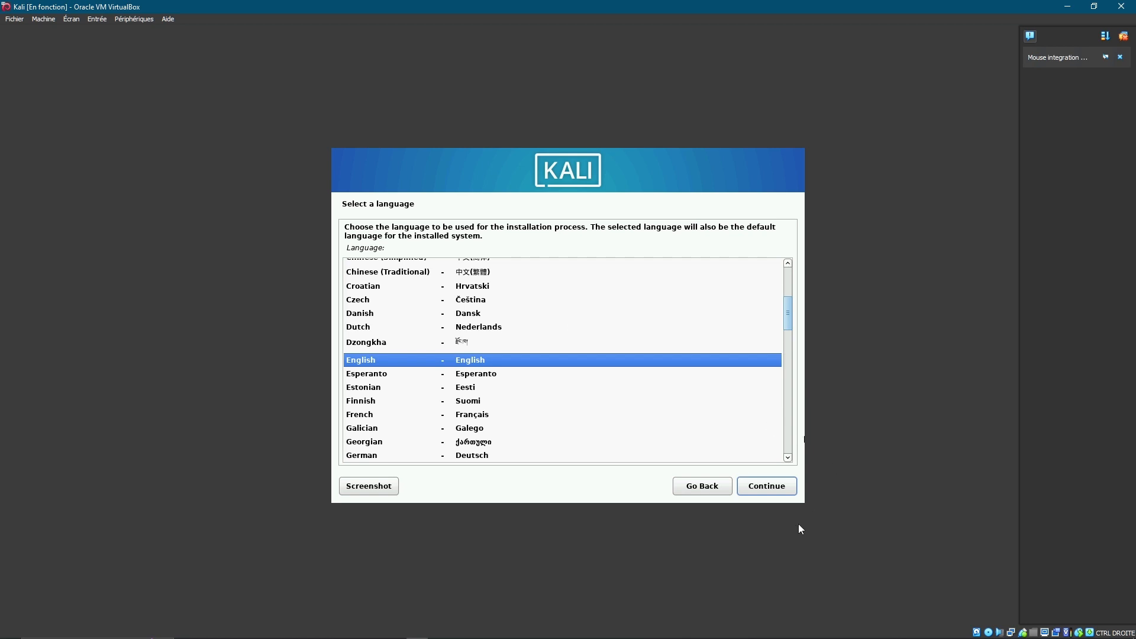
Choose French language, France location and the Français keyboard layout
left_click(487, 416)
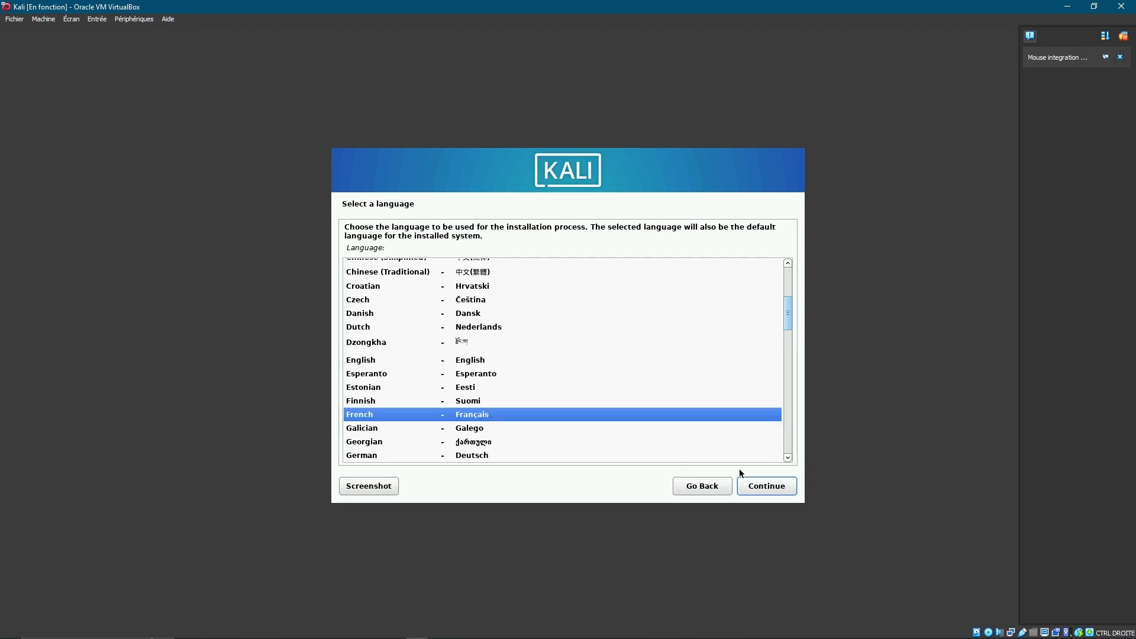
left_click(772, 485)
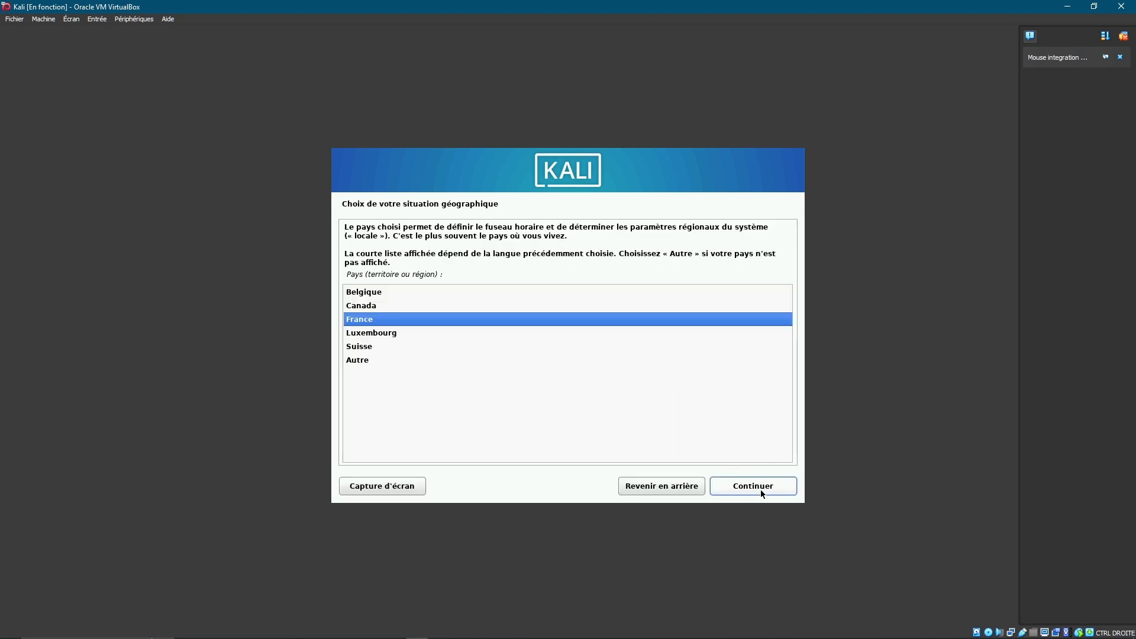
left_click(762, 492)
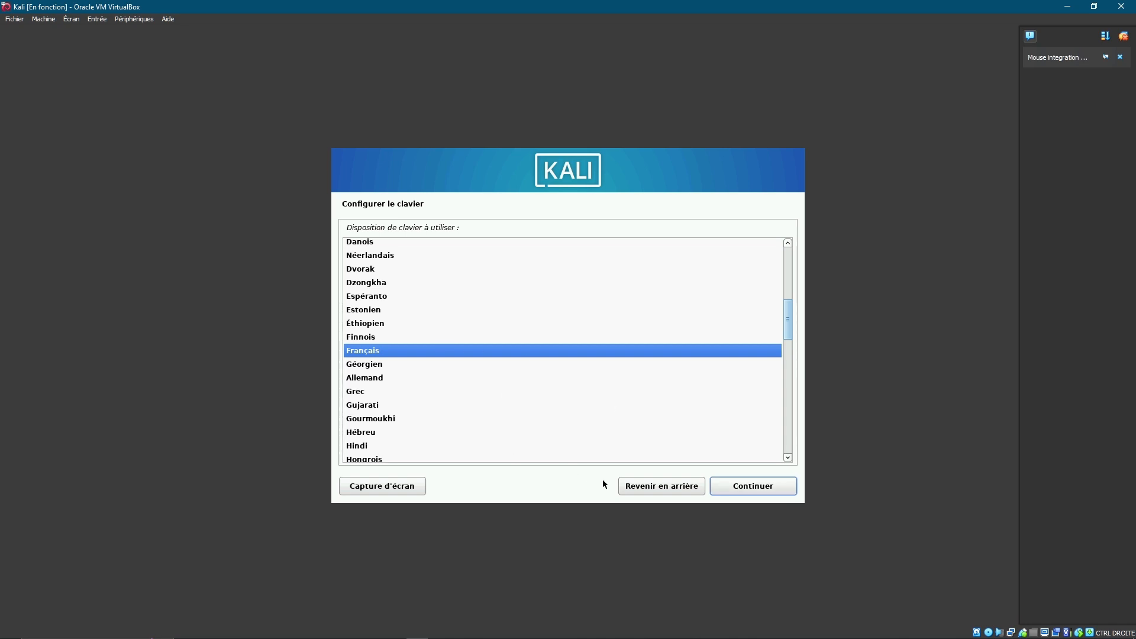
left_click(642, 488)
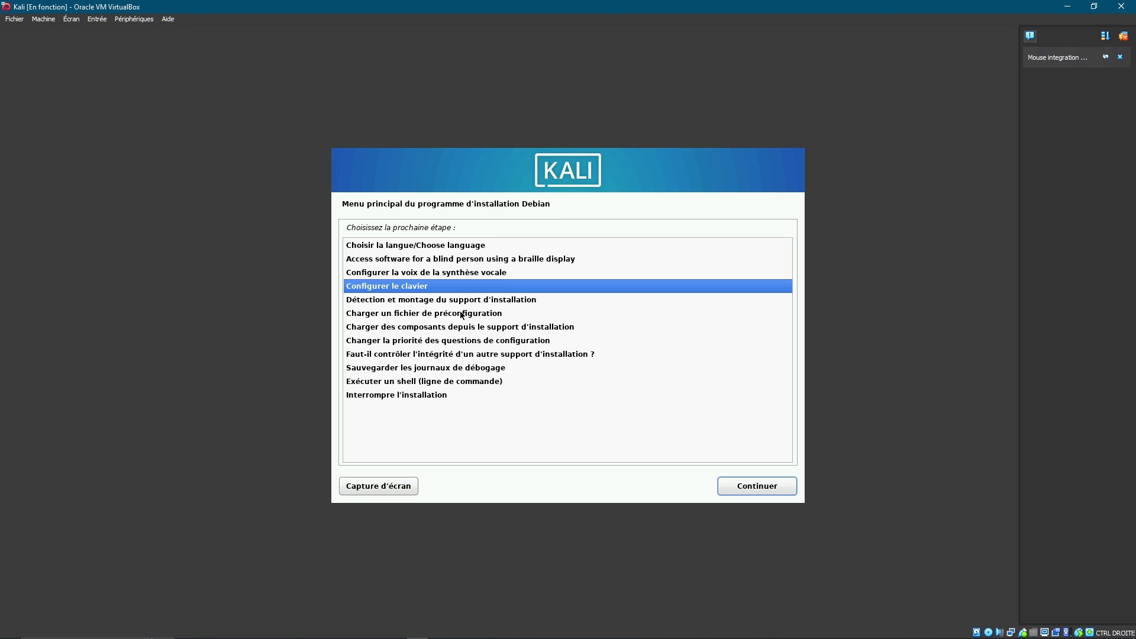
double_click(407, 288)
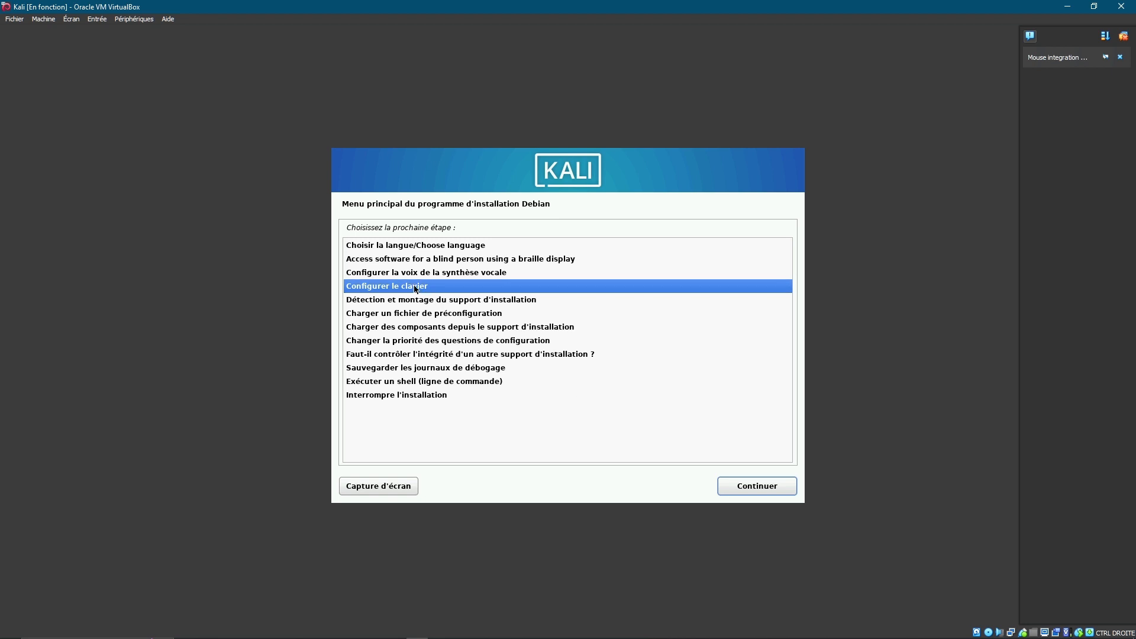
left_click(754, 486)
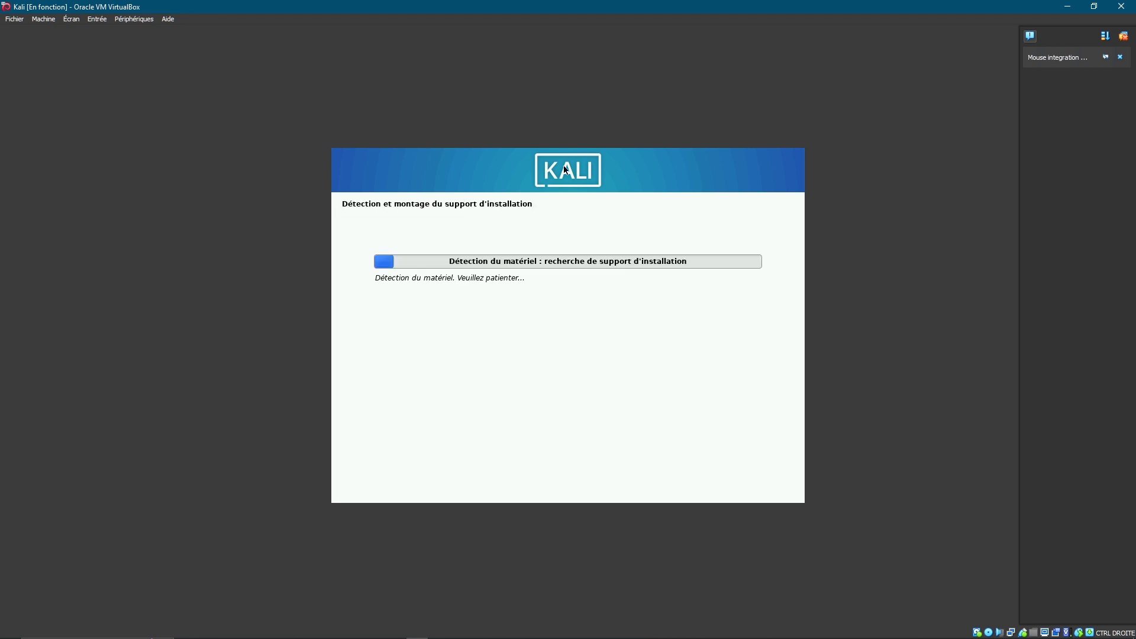
Dismiss the mouse integration notice and switch the VM to full-screen mode
left_click(1121, 57)
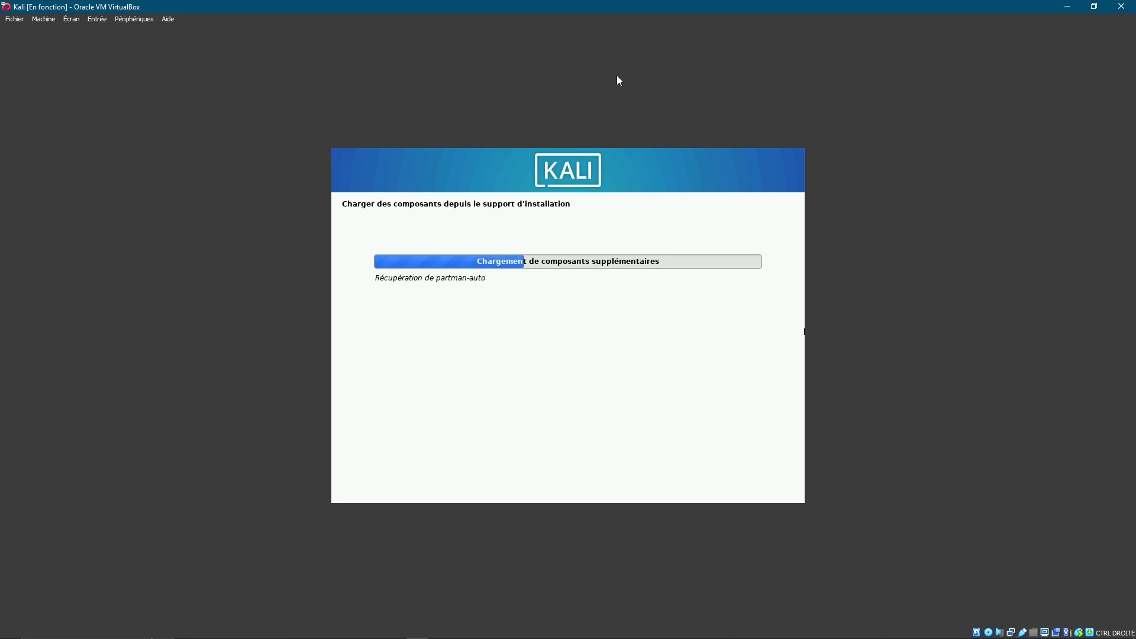
left_click(71, 19)
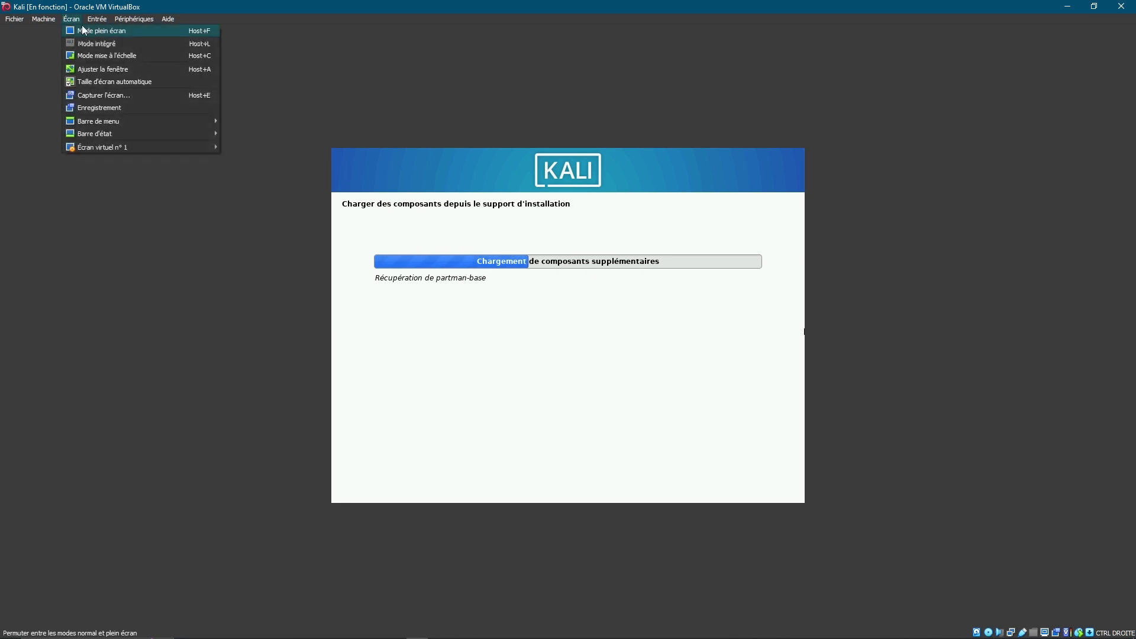
left_click(84, 30)
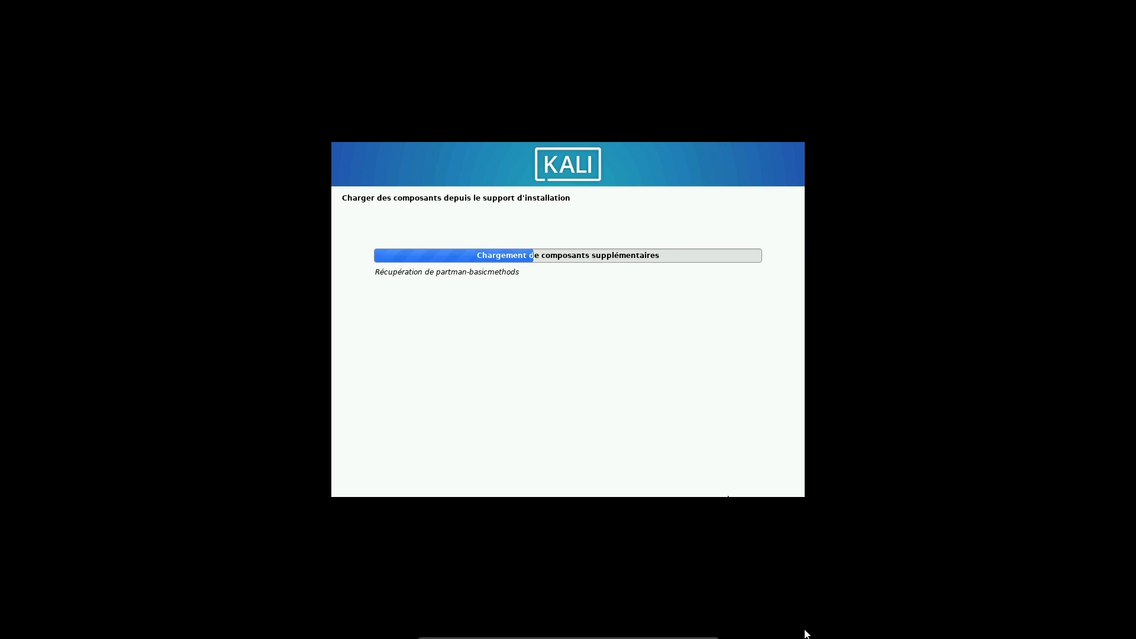
Bring the Kali VM window back, centre it and maximize it
left_click(696, 626)
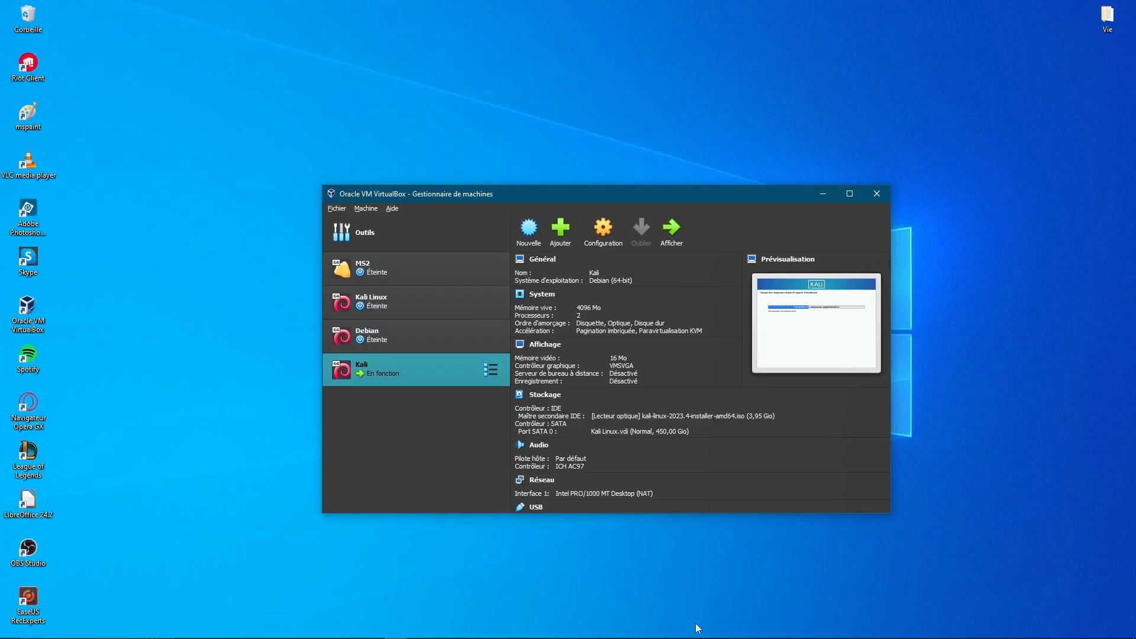
left_click(1087, 4)
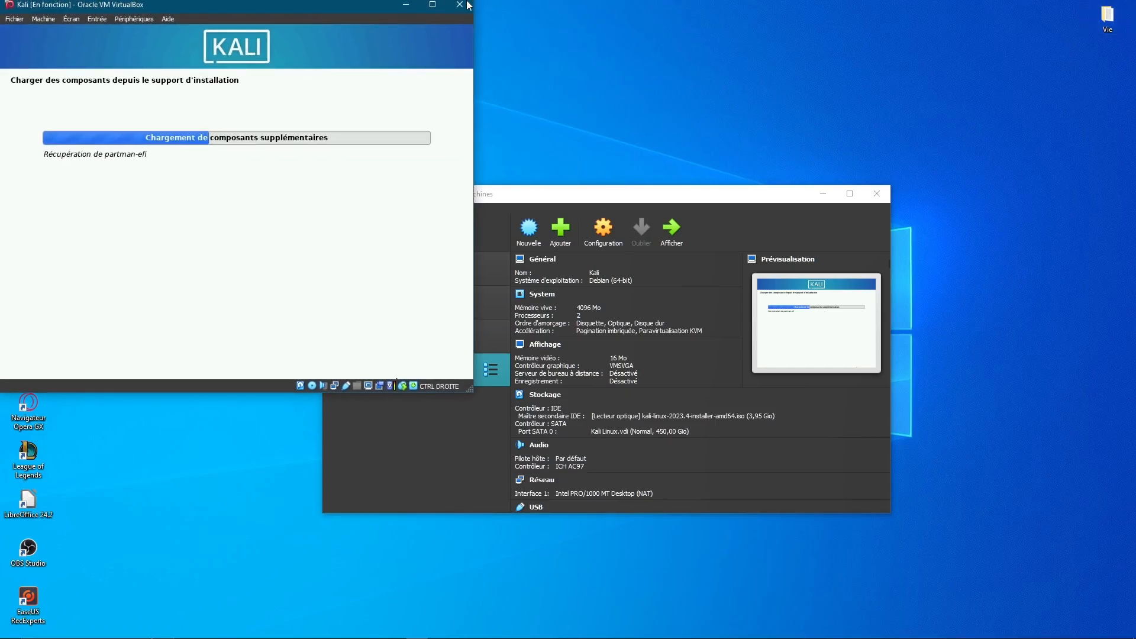
left_click_drag(337, 7, 704, 183)
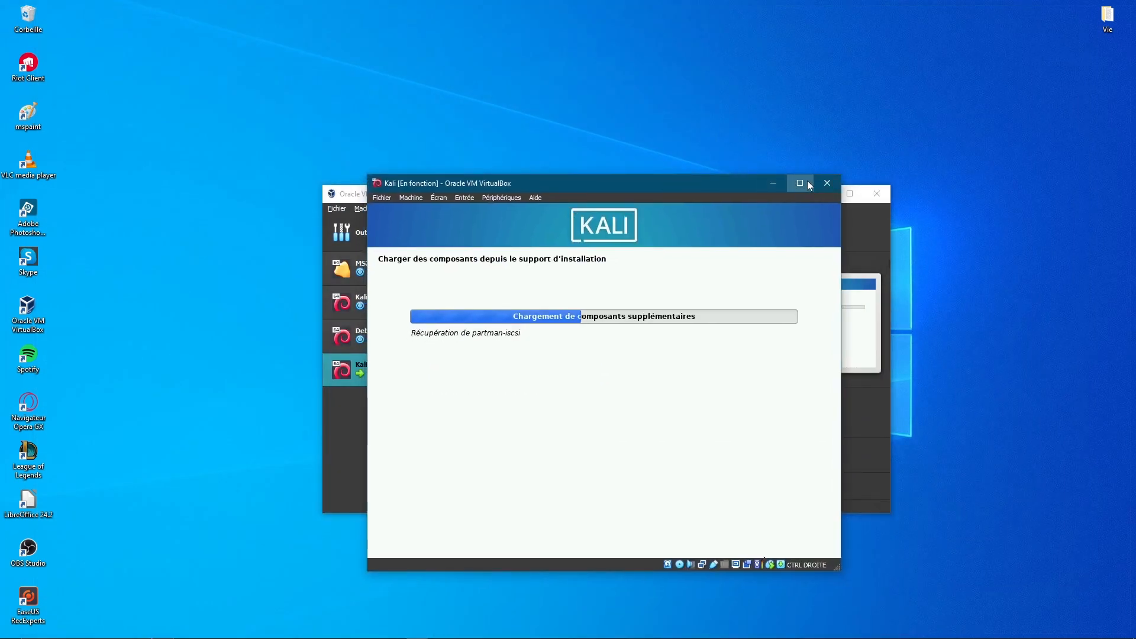
left_click(808, 185)
Switch the VM display to scaled mode and confirm the change
left_click(97, 20)
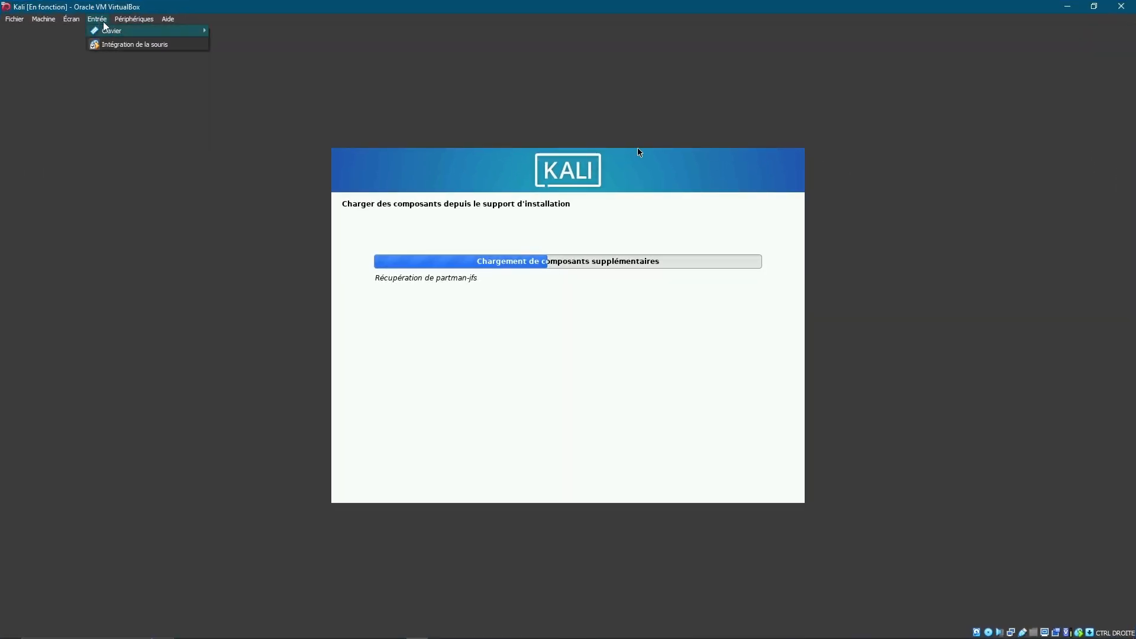
mouse_move(71, 21)
left_click(98, 55)
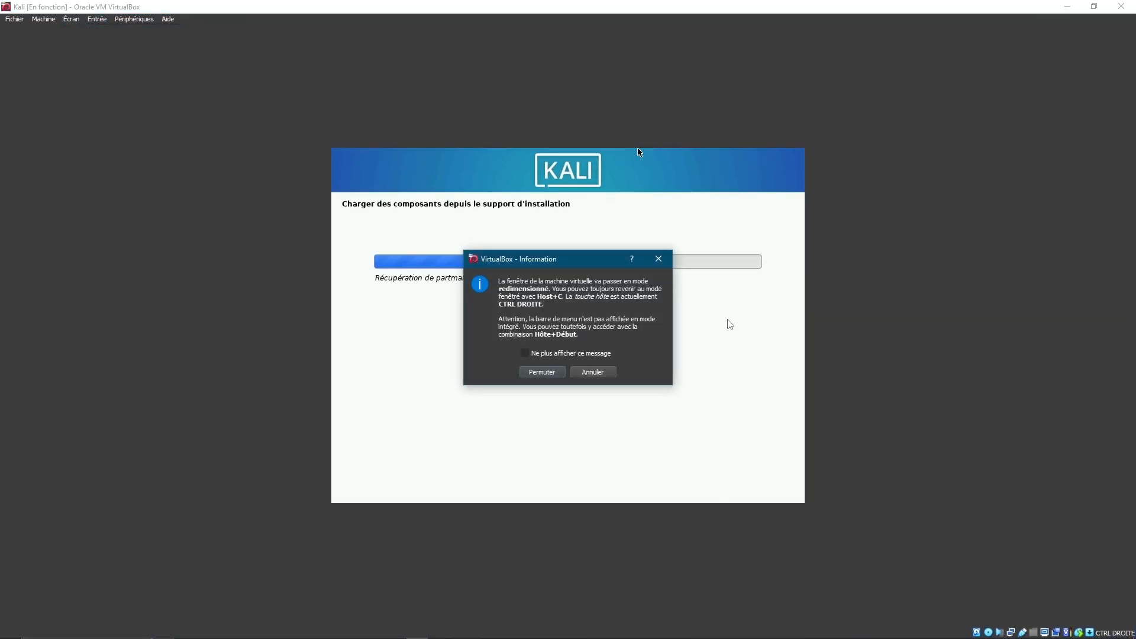
left_click(657, 259)
left_click(71, 19)
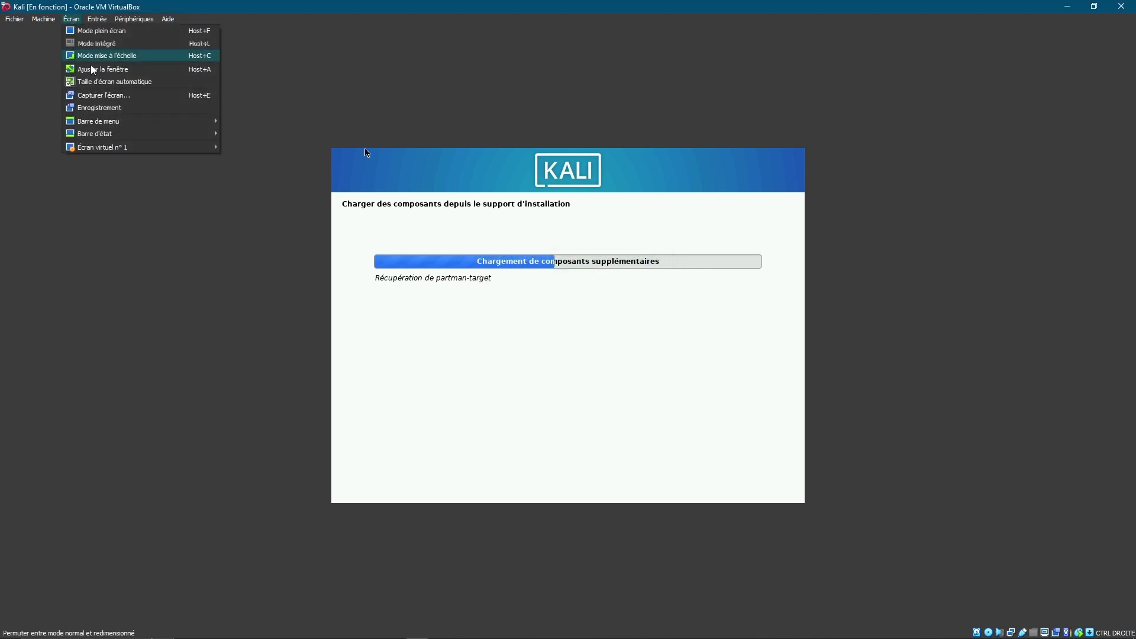
left_click(124, 57)
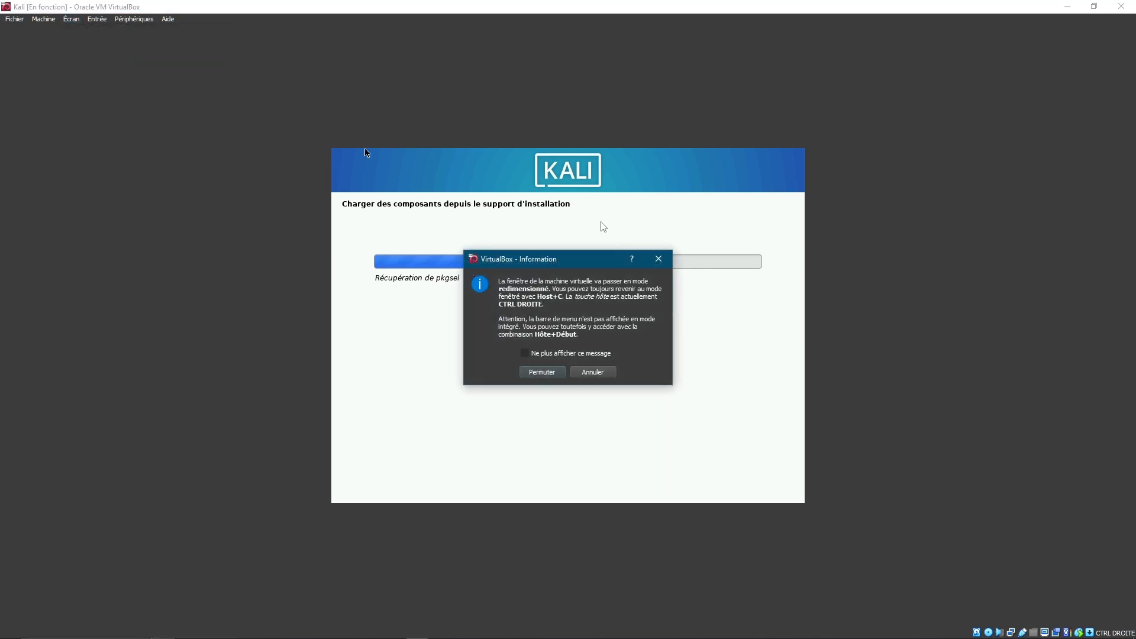
left_click(548, 372)
Restore the Kali VM window and move it down-left over the manager
left_click(714, 169)
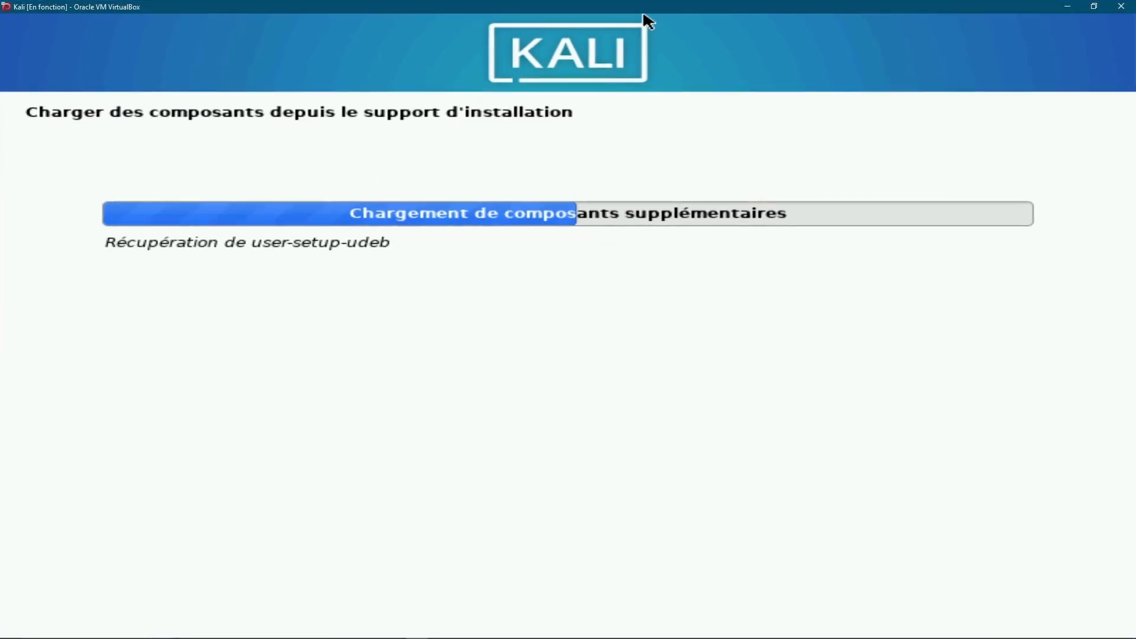
left_click(1098, 9)
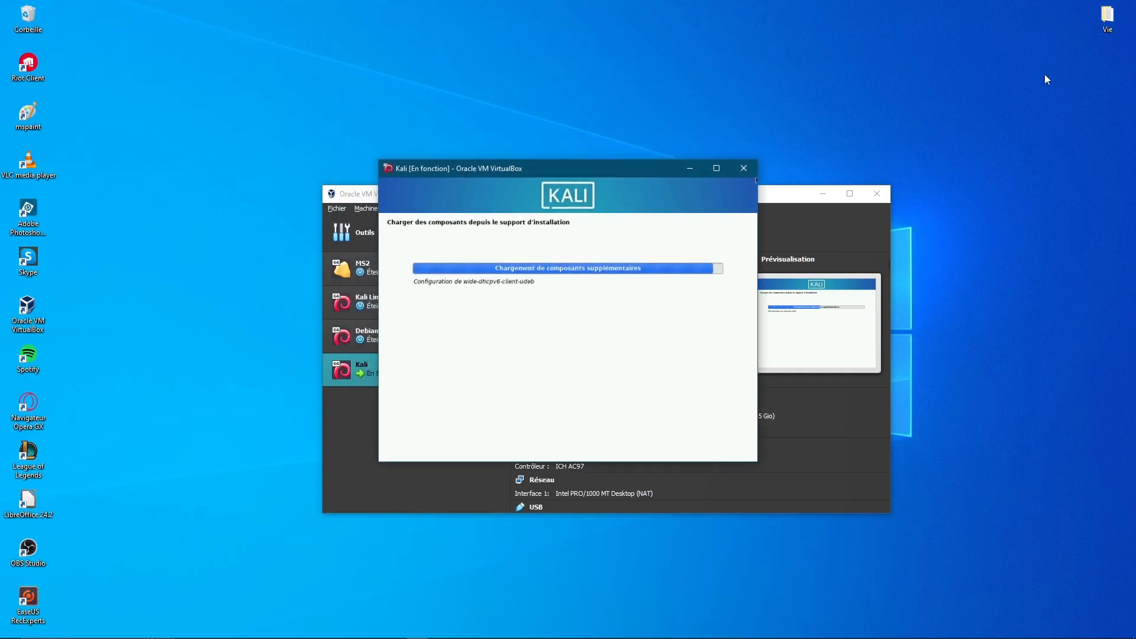
right_click(644, 174)
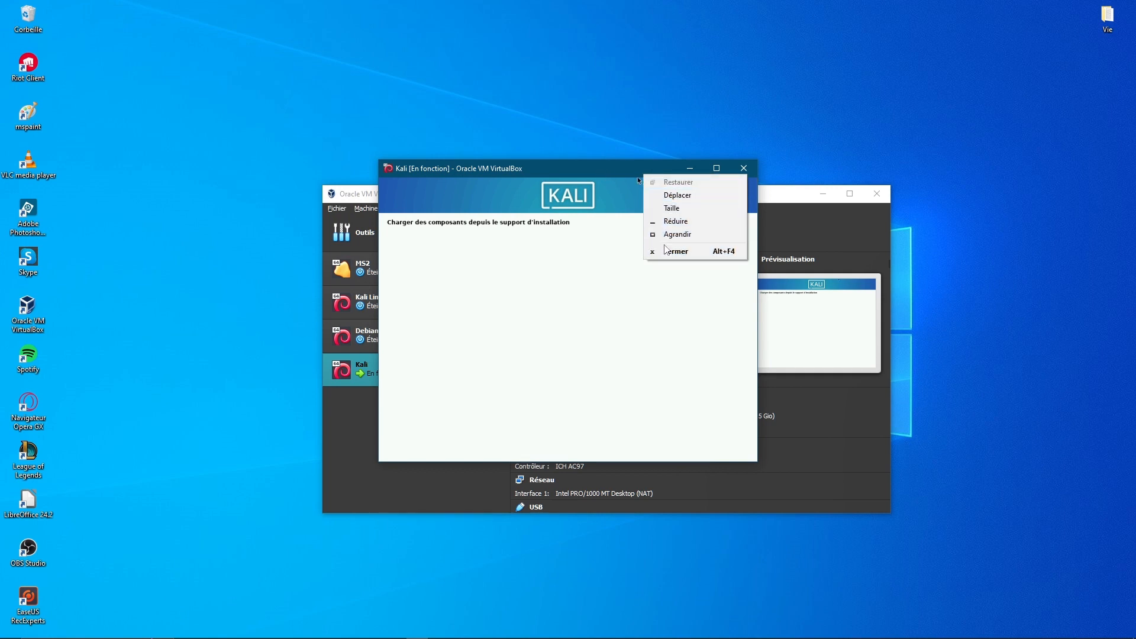
left_click(569, 174)
left_click_drag(569, 174, 544, 192)
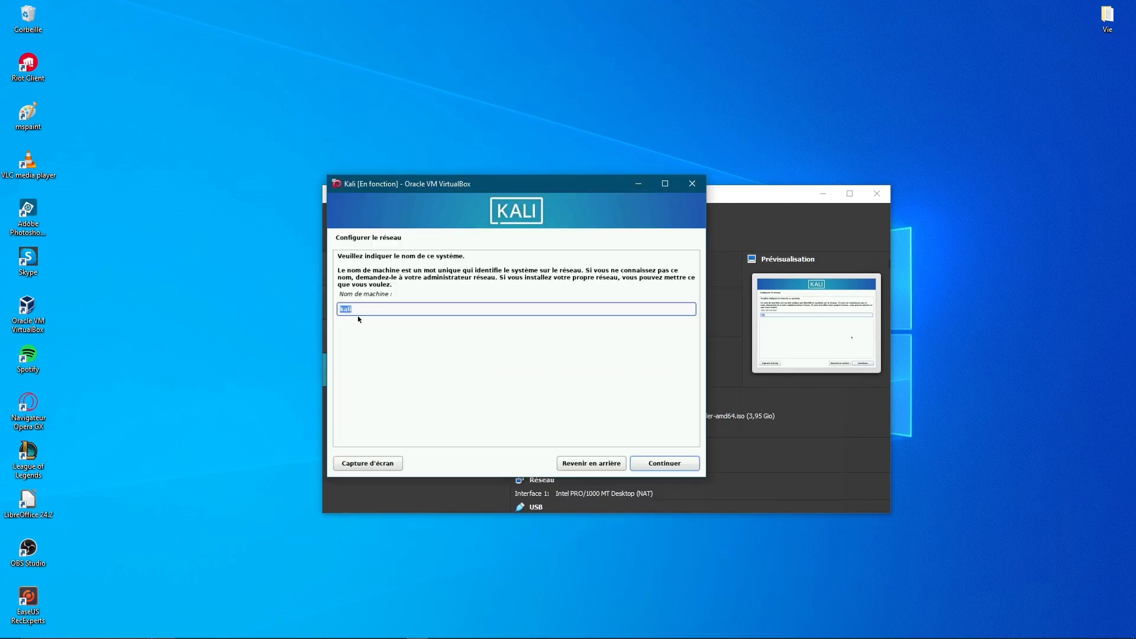
Keep kali as the hostname and leave the domain name empty
left_click(663, 464)
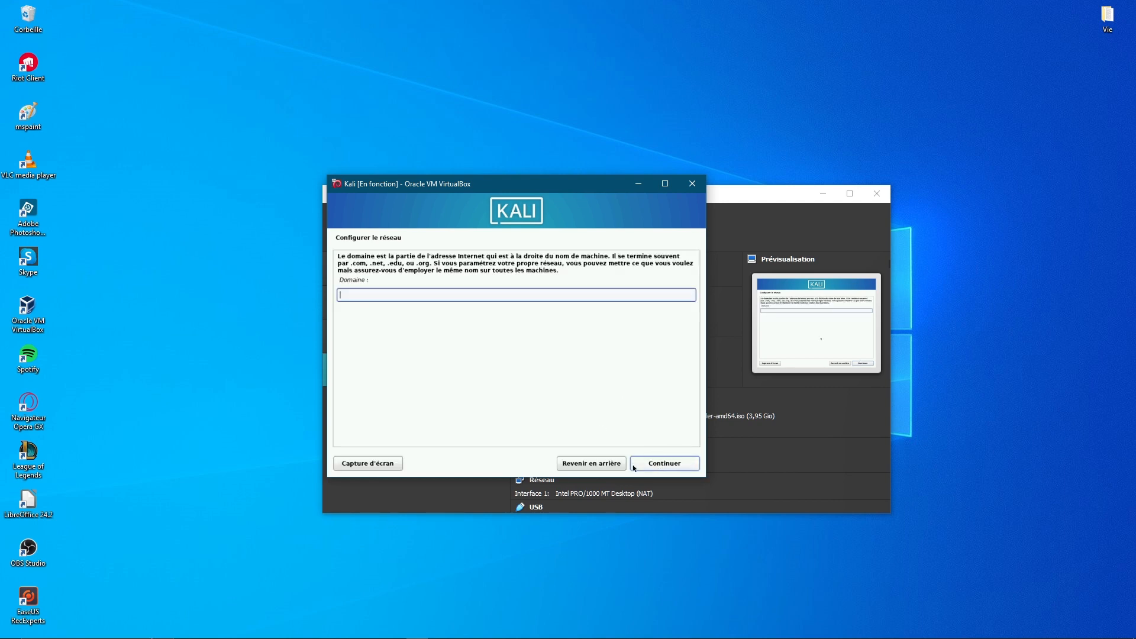
left_click(664, 463)
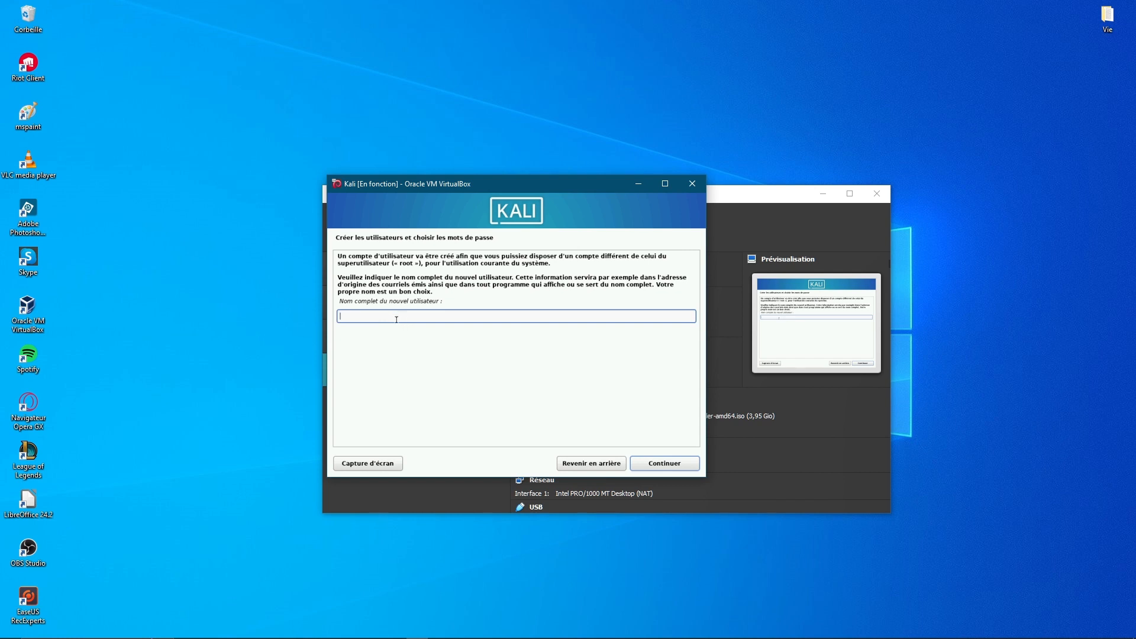
Enter the new user's full name and accept the login name
type("moonlight")
left_click(649, 462)
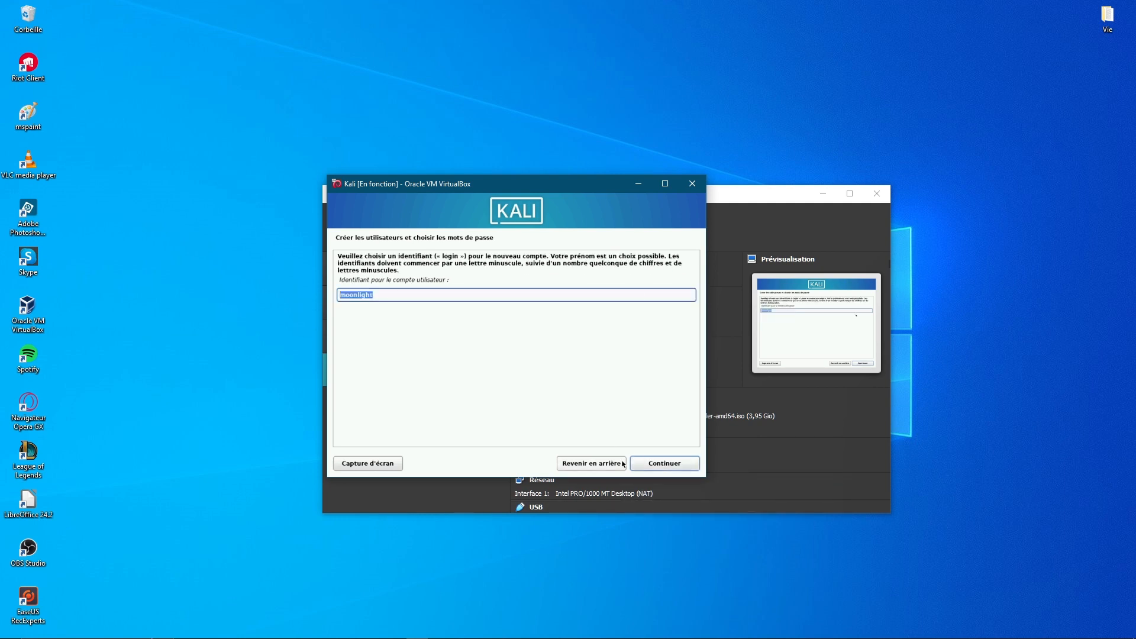
left_click(657, 463)
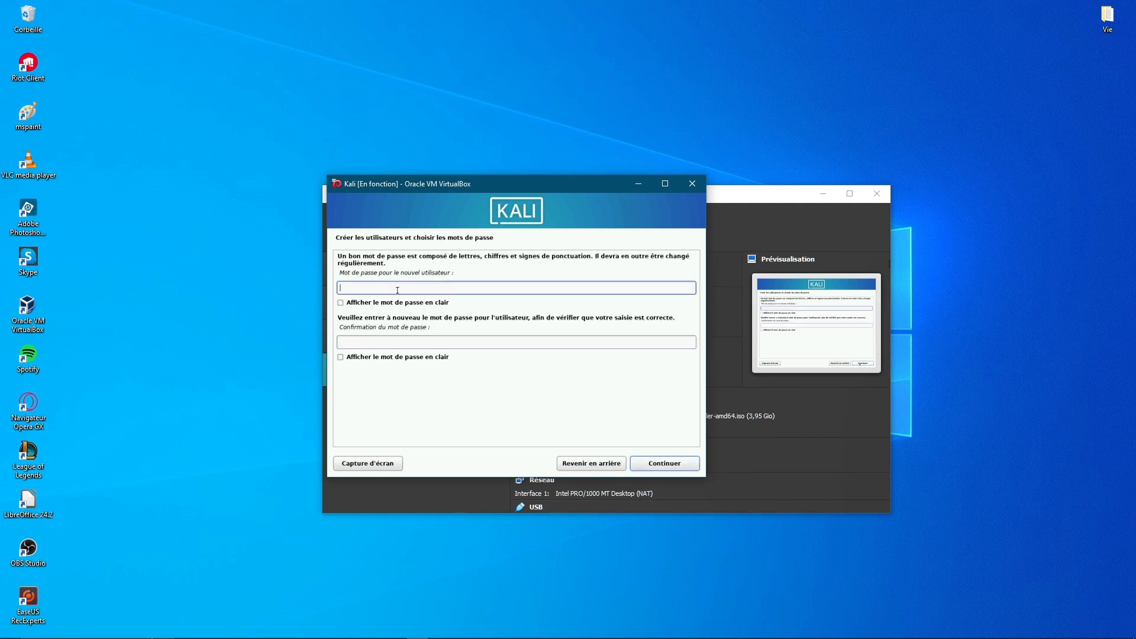
Type the user password, retype it in the confirmation field, and continue
type("123456")
left_click(422, 343)
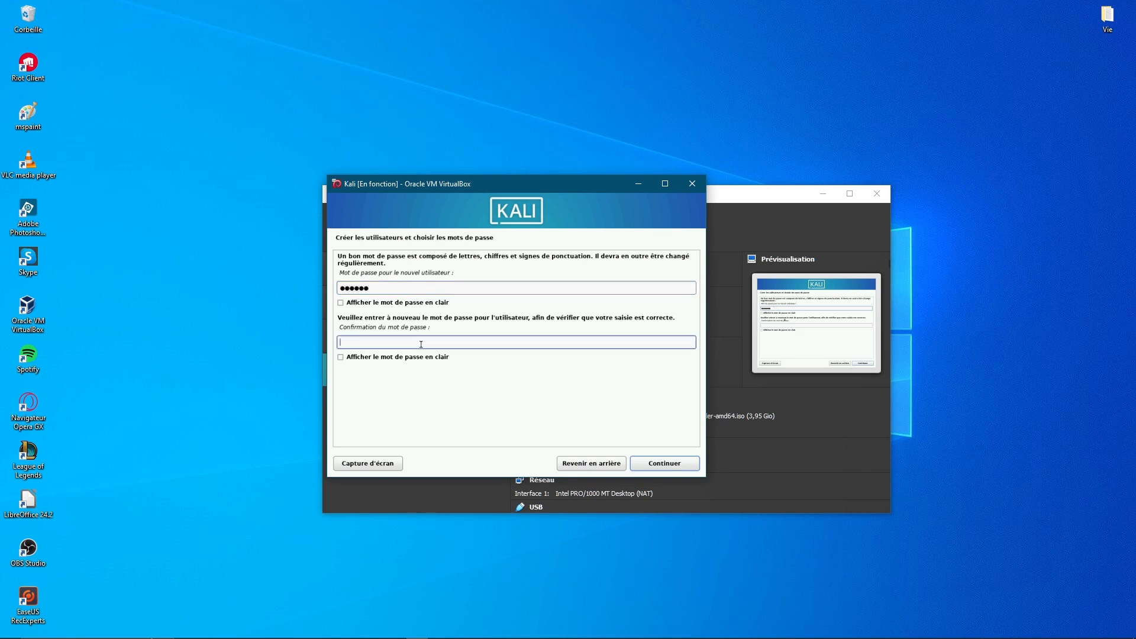
type("123456")
left_click(662, 464)
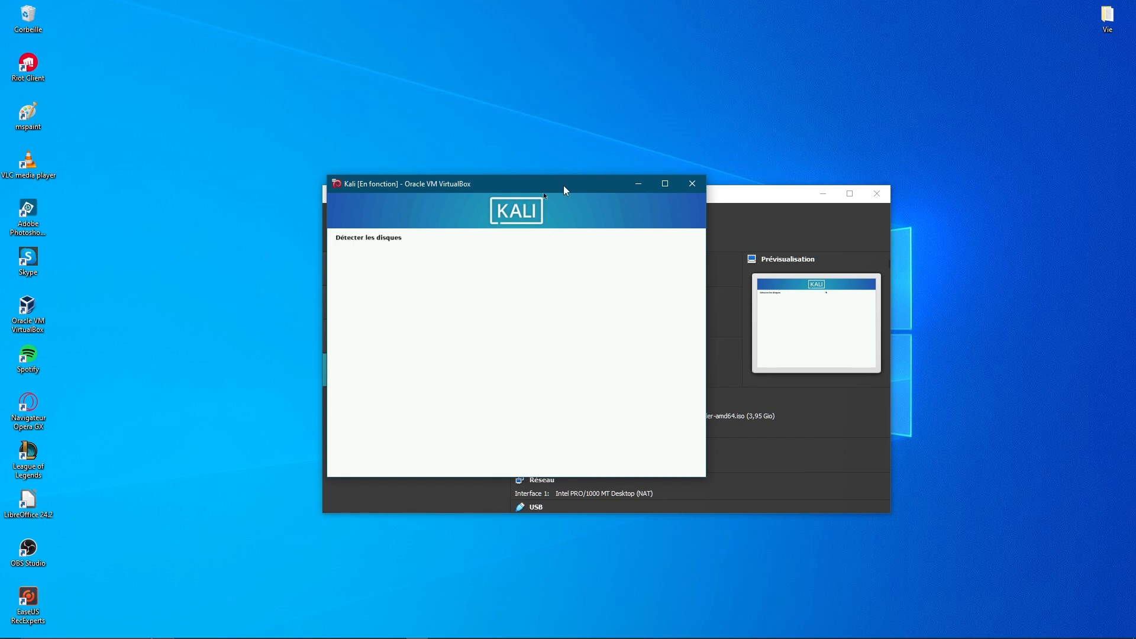
Guided-partition the whole 483.2 GB disk into one partition and write the changes
left_click_drag(563, 186, 619, 178)
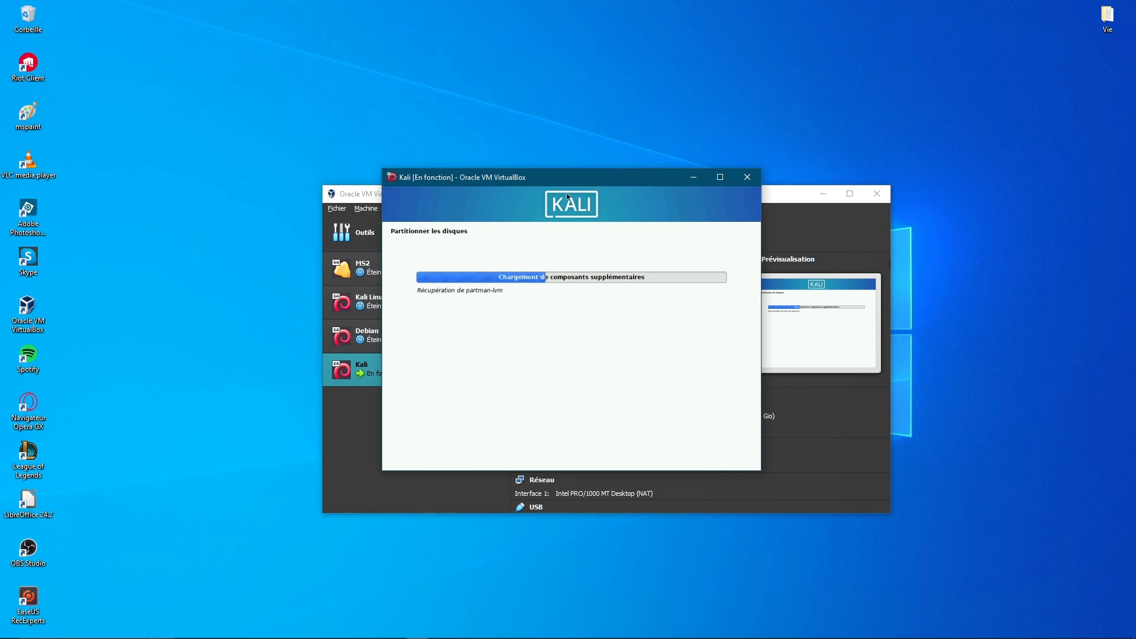
left_click_drag(557, 180, 579, 172)
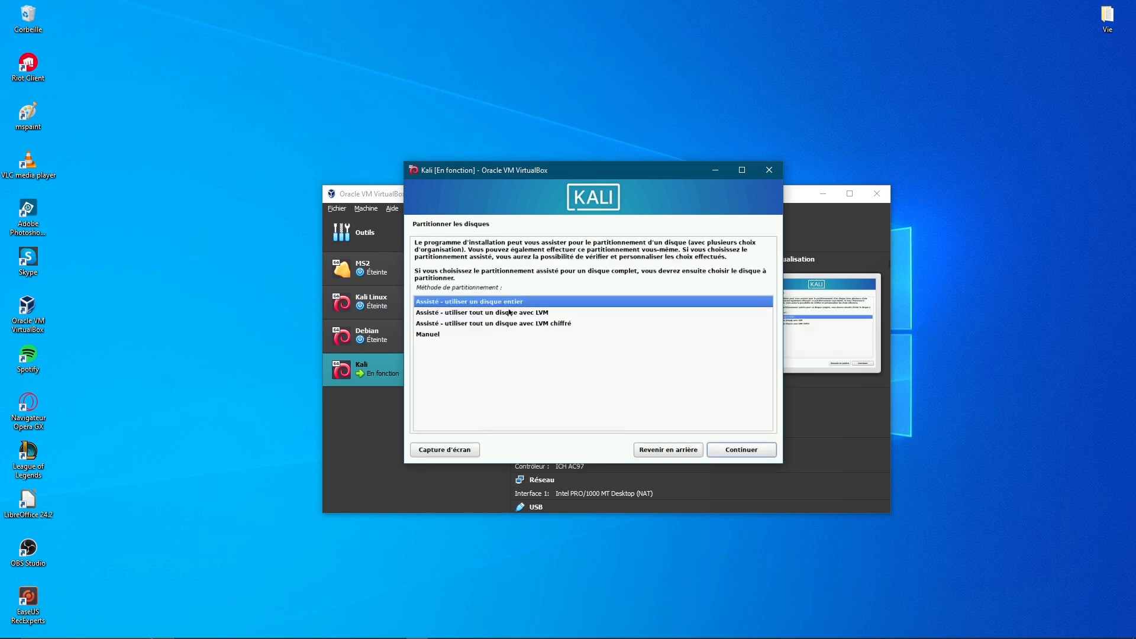
left_click(757, 451)
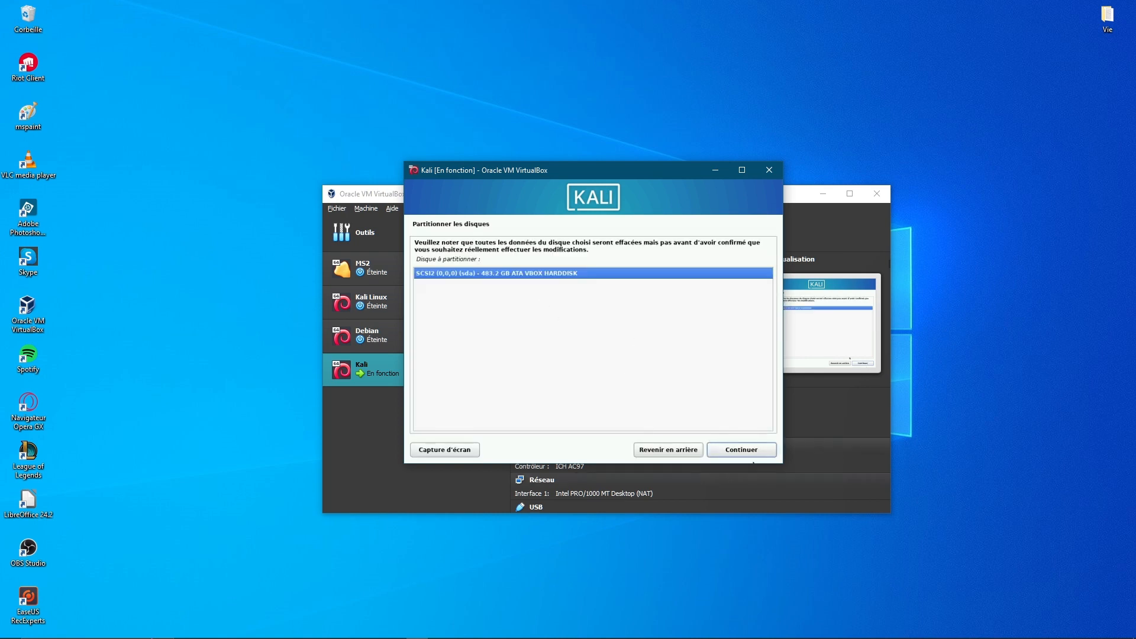
left_click(734, 448)
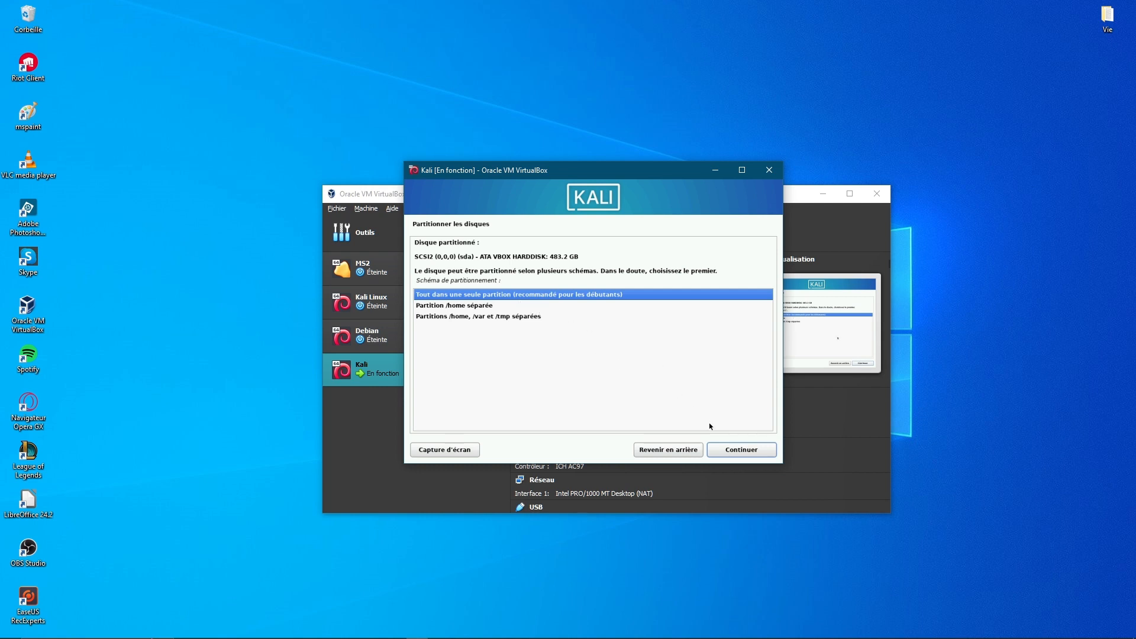
left_click(733, 451)
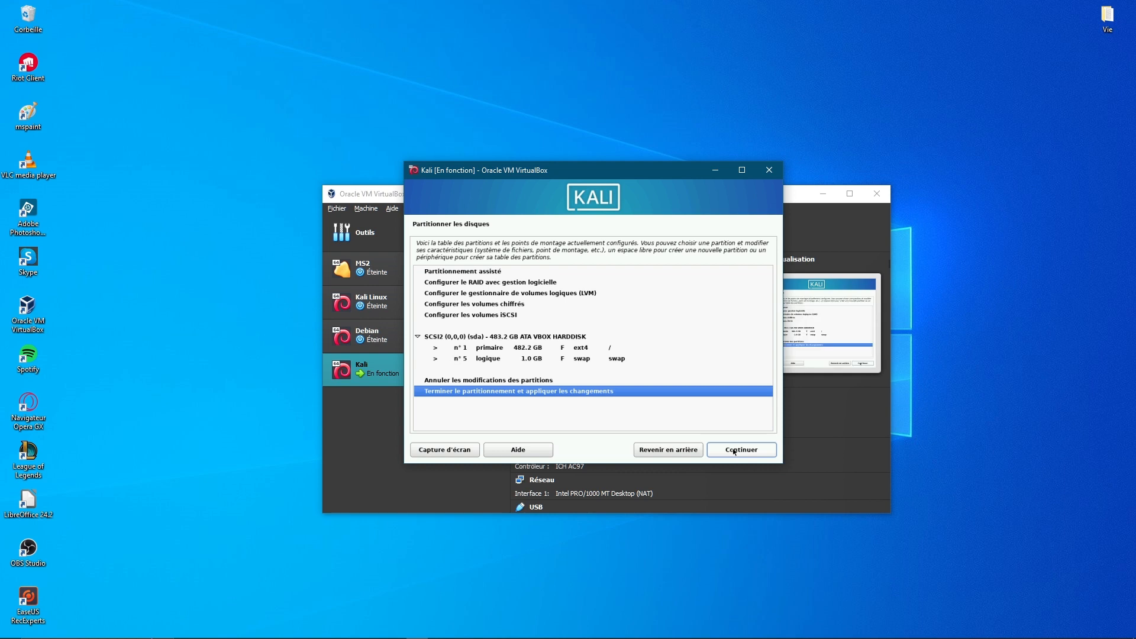
left_click(756, 451)
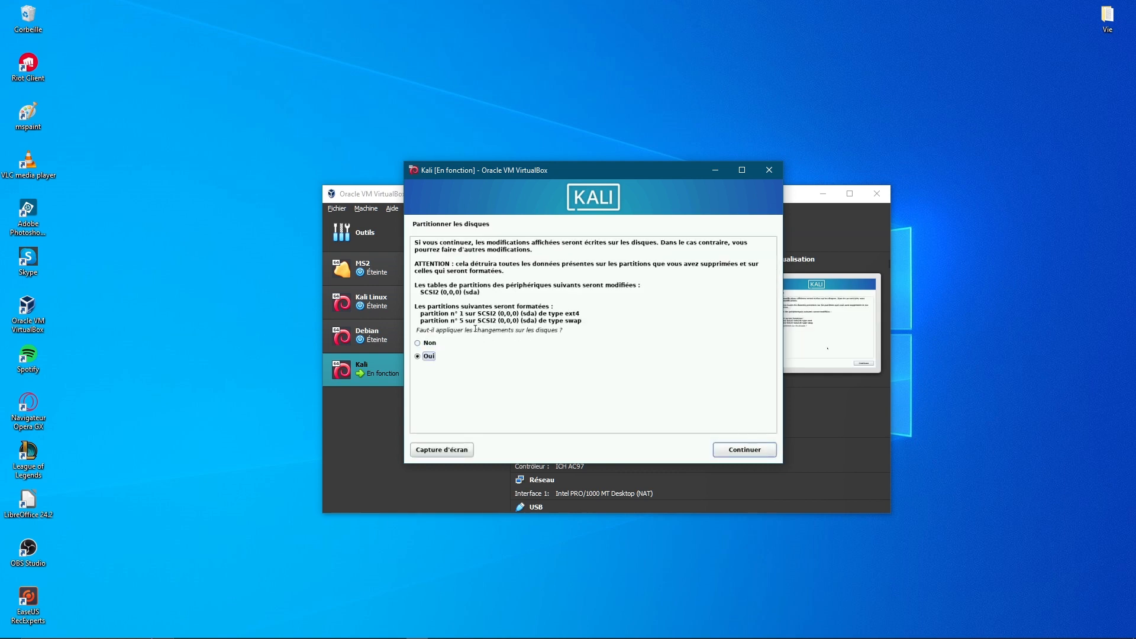
left_click_drag(474, 330, 562, 330)
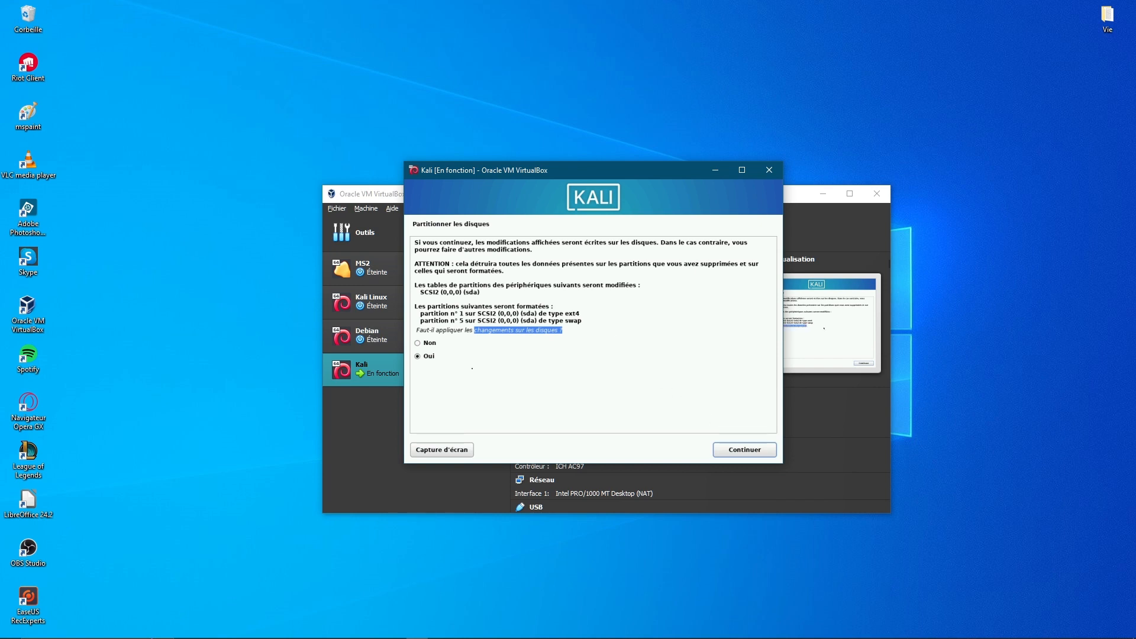
left_click(743, 453)
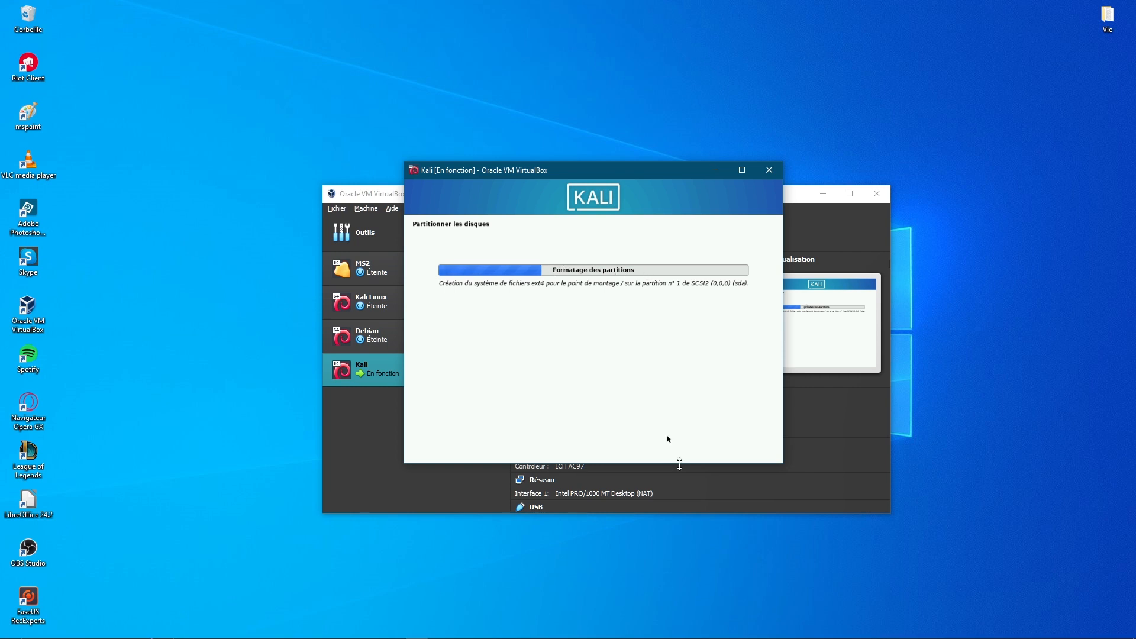
Move the Kali VM window higher while the base system installs
left_click_drag(722, 282, 679, 286)
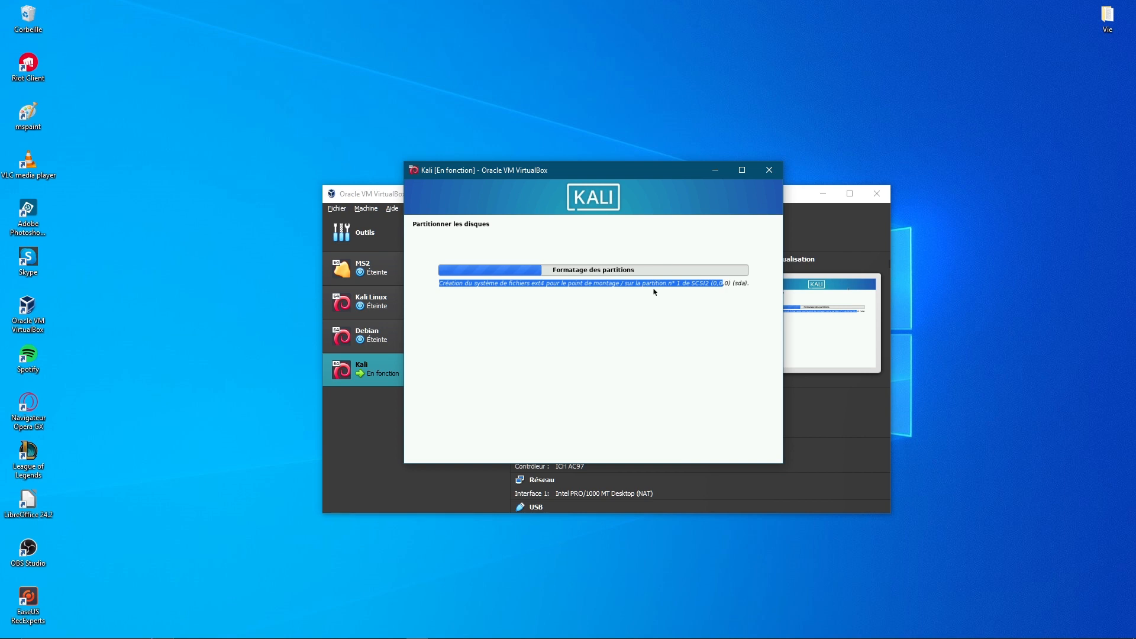
left_click_drag(641, 174, 643, 157)
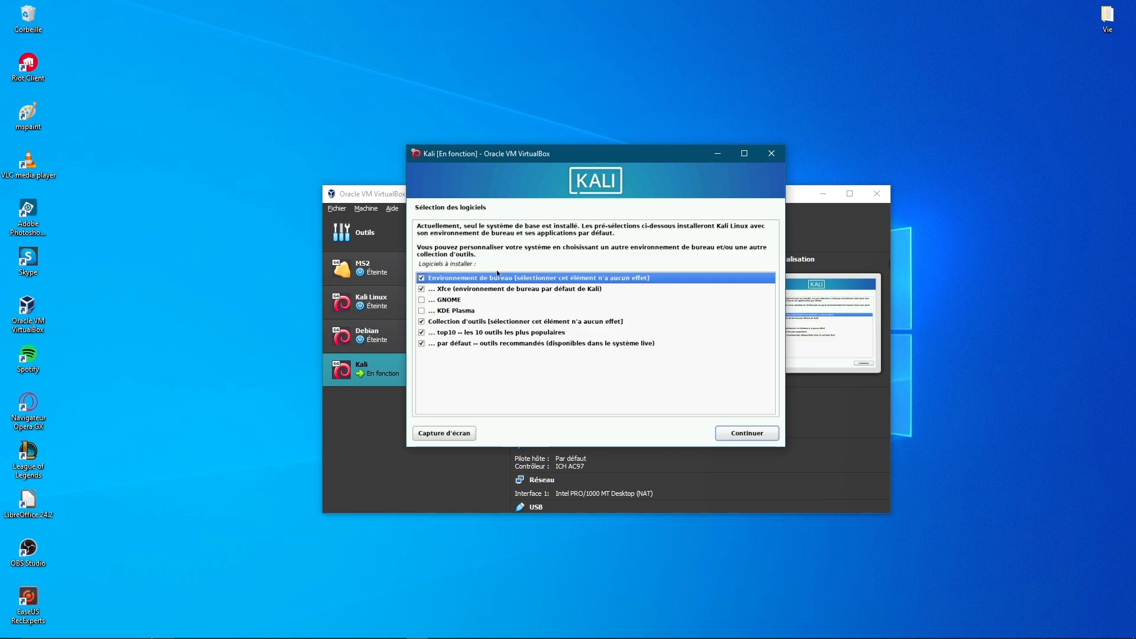
Keep the default Xfce, top10 and default tools selection and start installing
left_click_drag(498, 273, 418, 265)
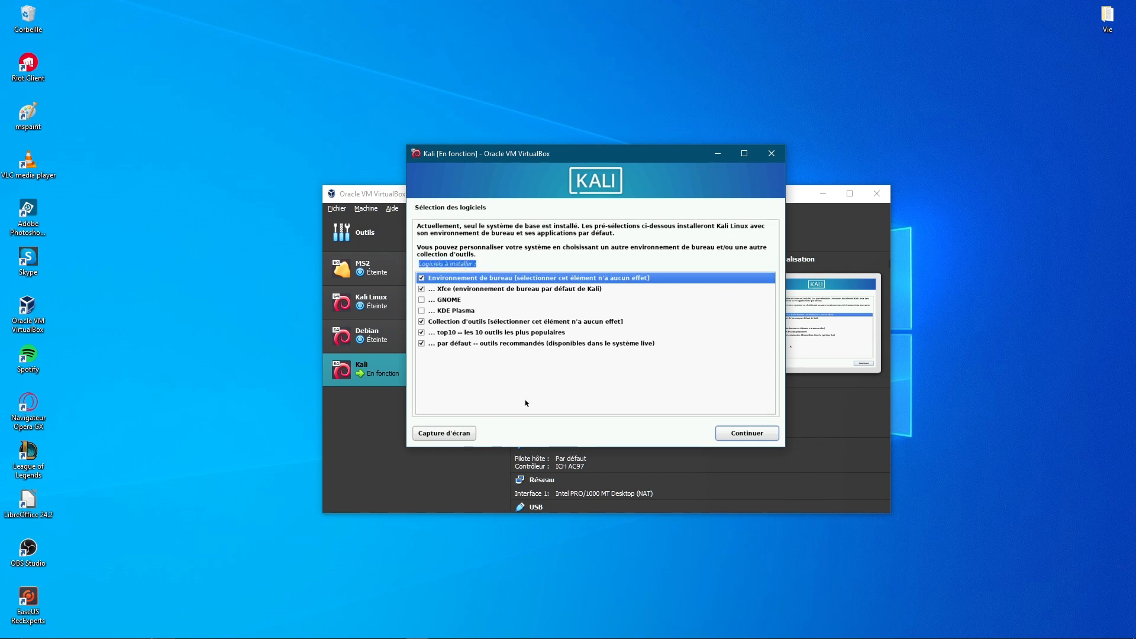
left_click(497, 344)
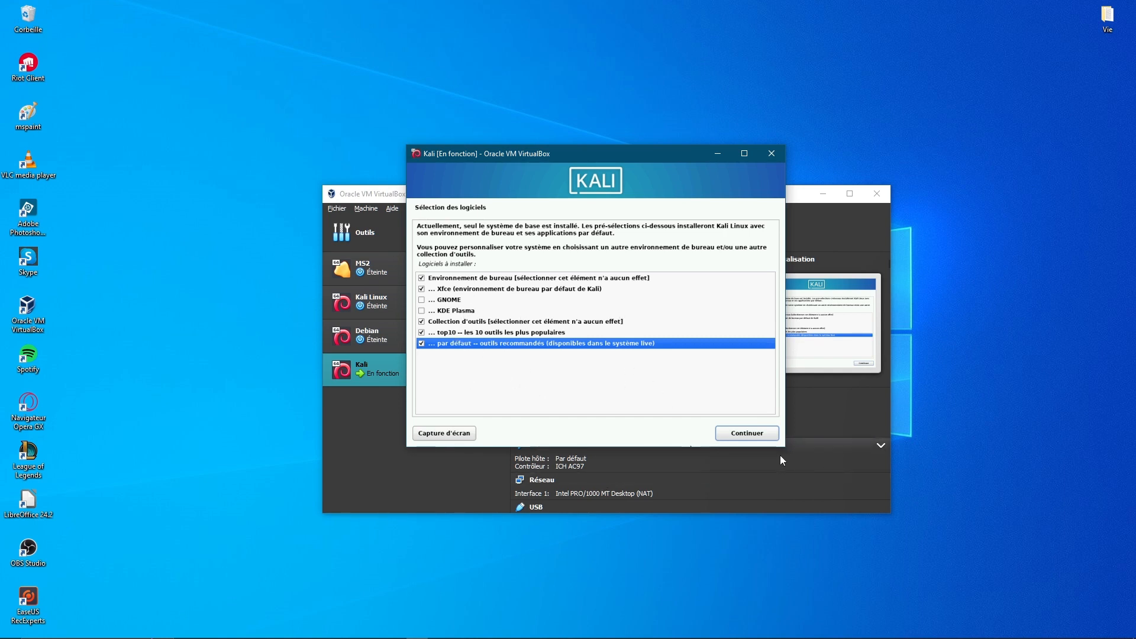
left_click(746, 433)
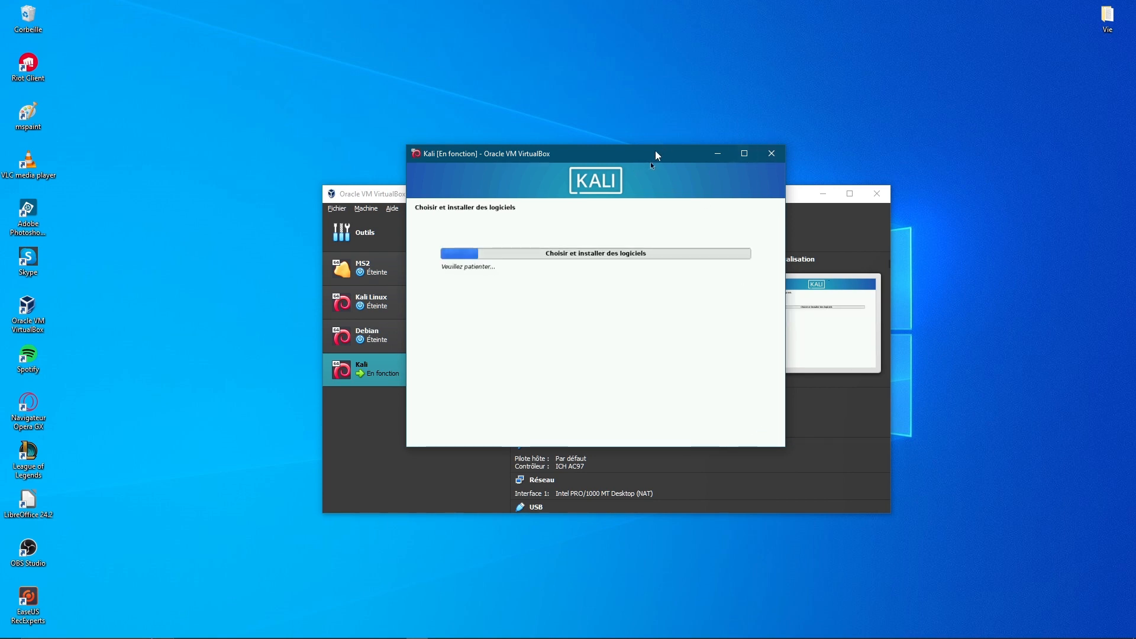
left_click_drag(653, 159, 659, 142)
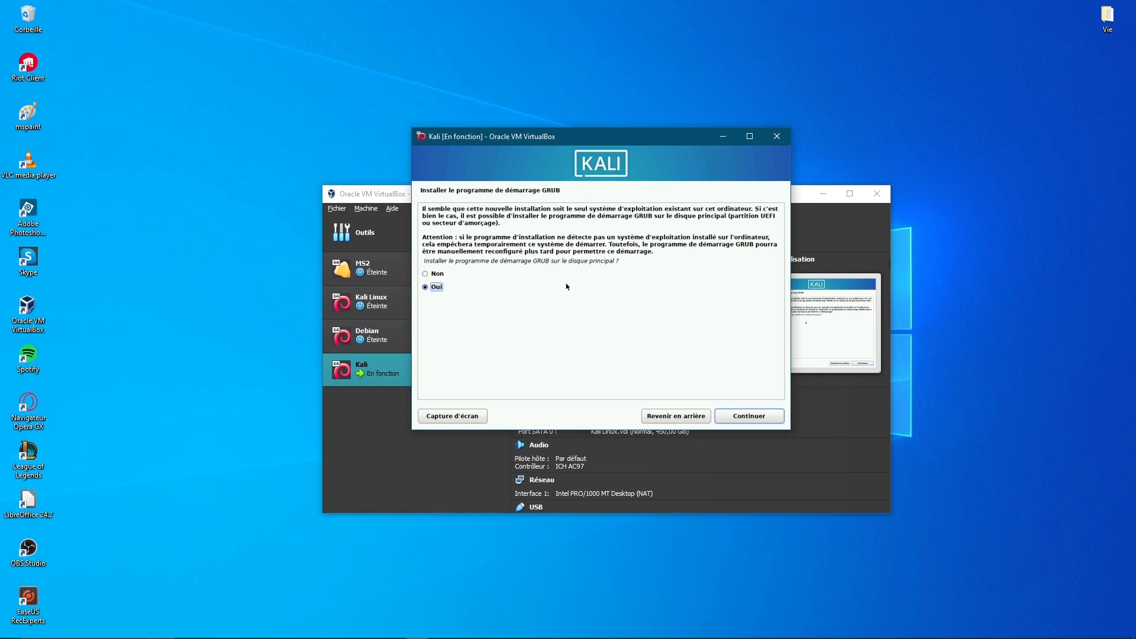
Install the GRUB bootloader on /dev/sda
left_click(431, 278)
left_click(437, 287)
left_click(748, 419)
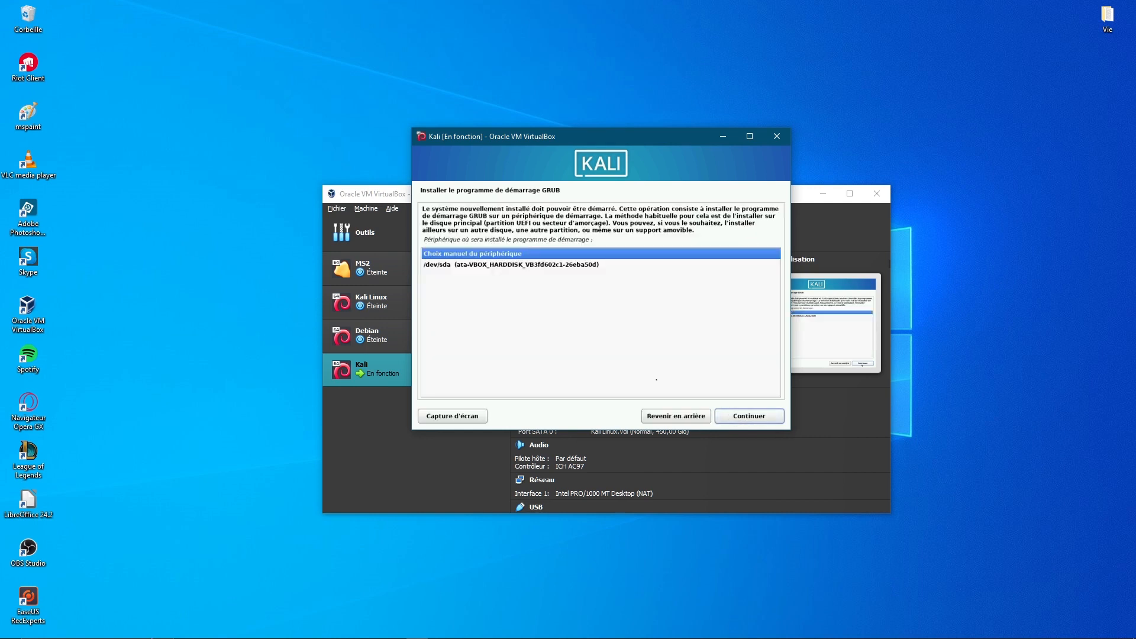
left_click(731, 421)
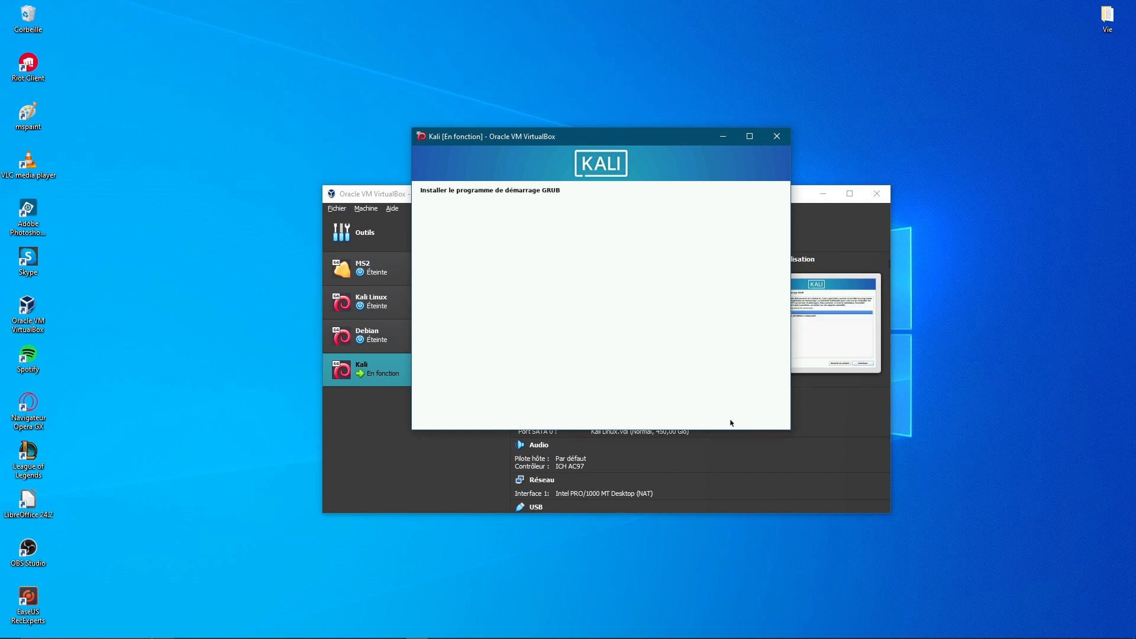
left_click(676, 416)
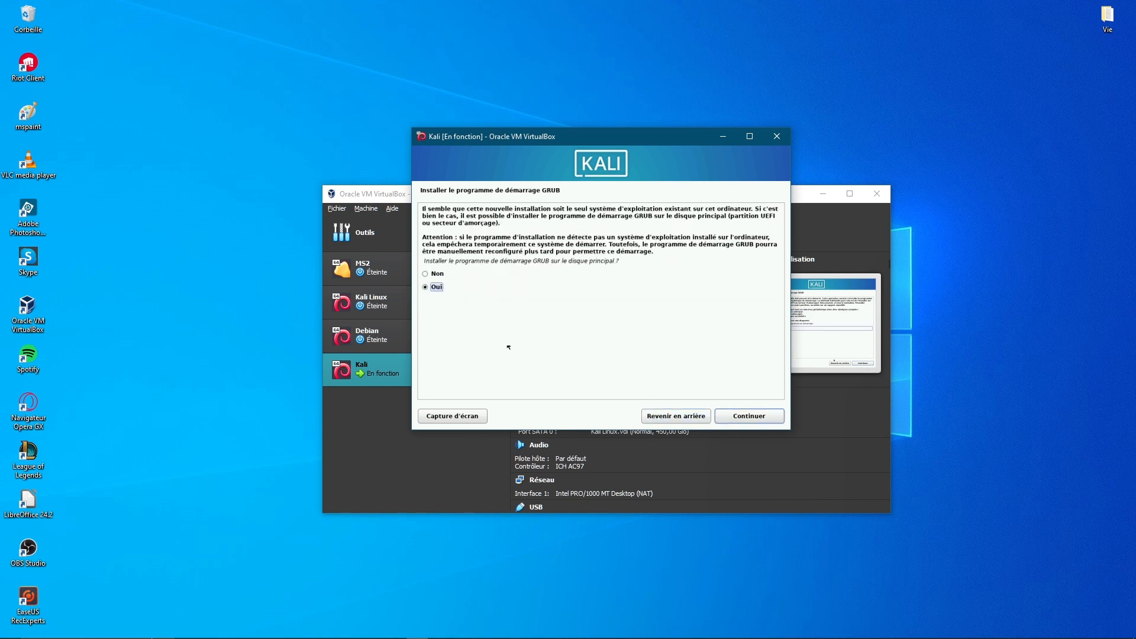
left_click(719, 411)
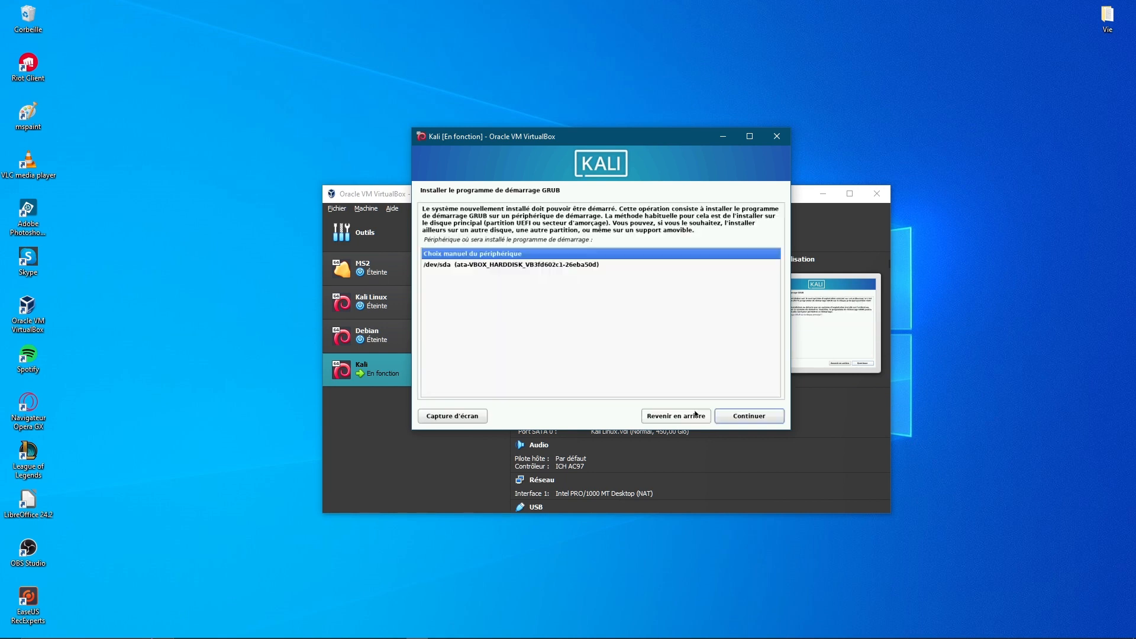
left_click(499, 266)
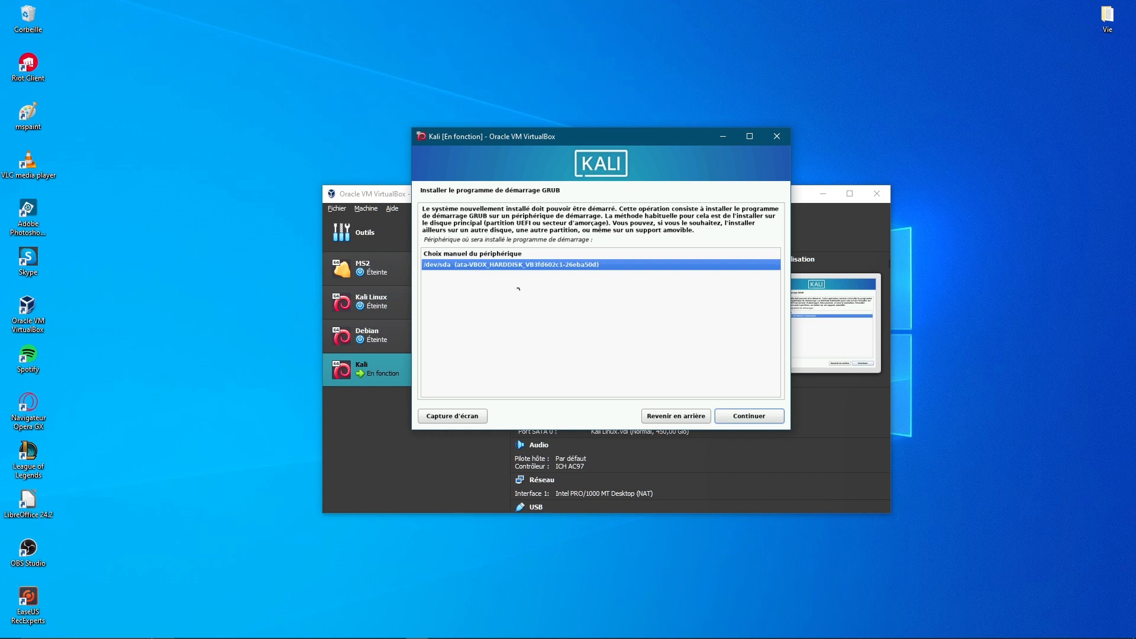
left_click(756, 419)
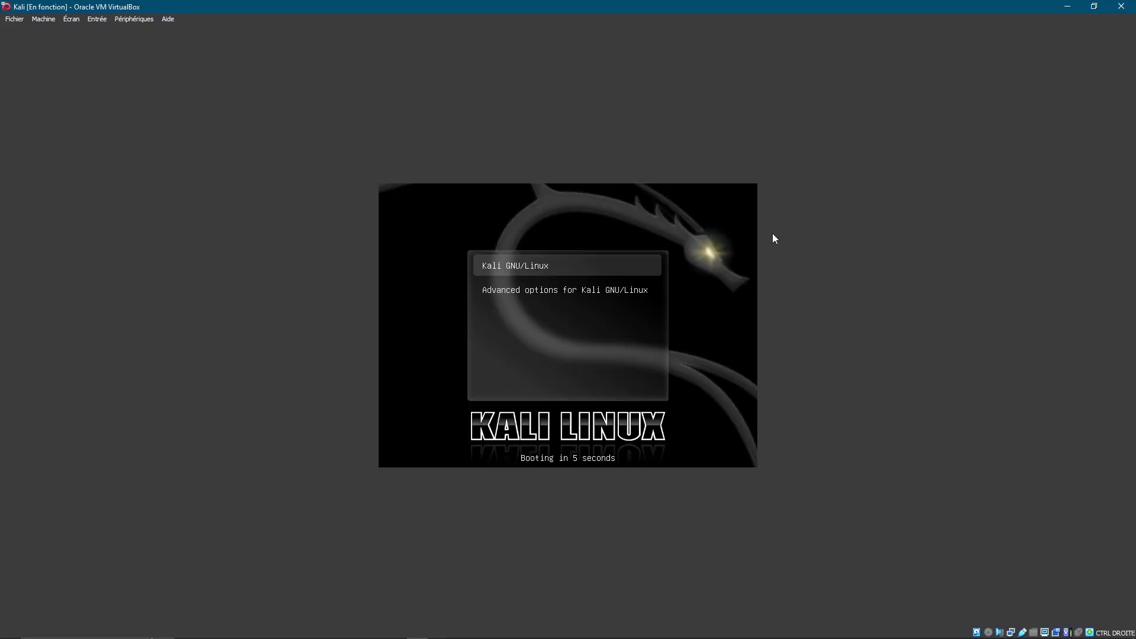
Boot the Kali GNU/Linux GRUB entry immediately and close the mouse integration notice
key("Return")
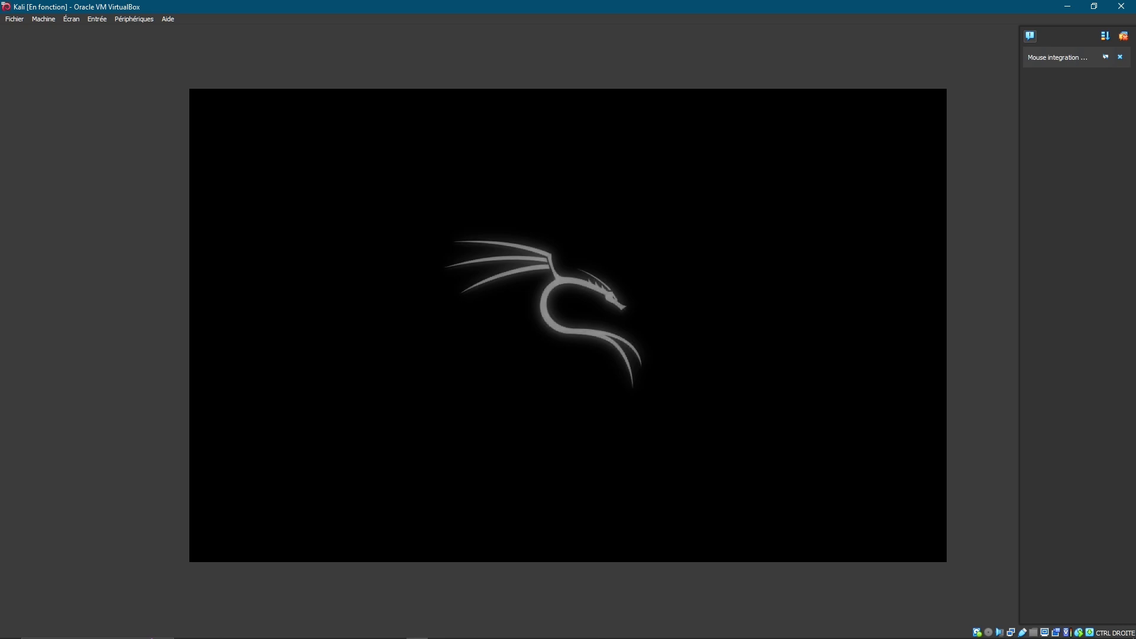
left_click(1119, 57)
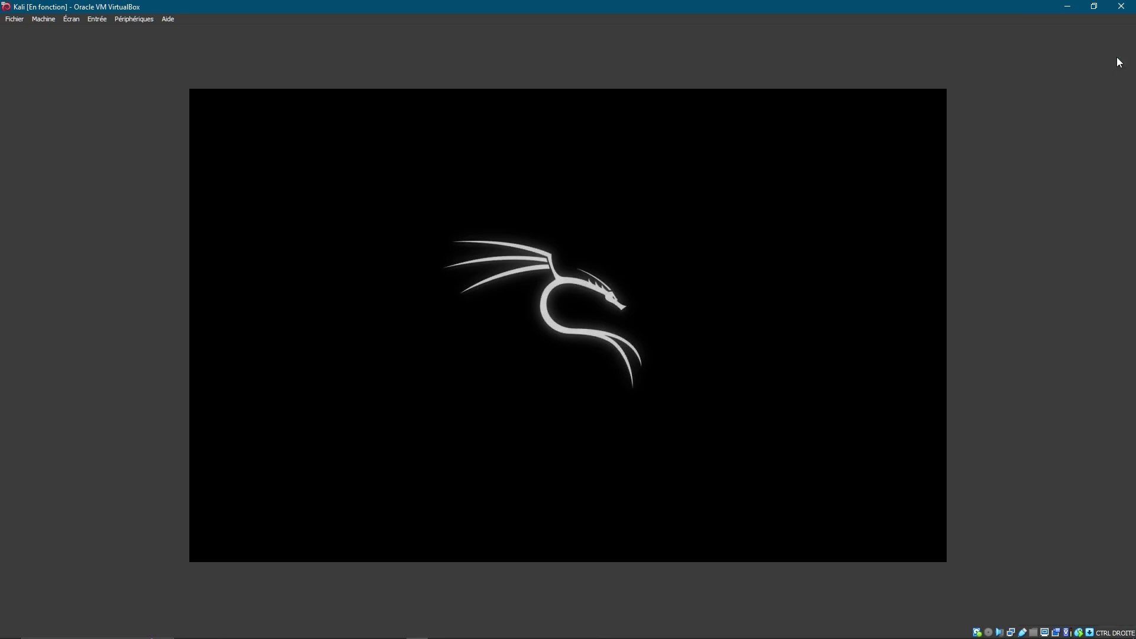
Switch the VM to full screen via Écran > Mode plein écran, then log in as the new user with the account password
left_click(71, 19)
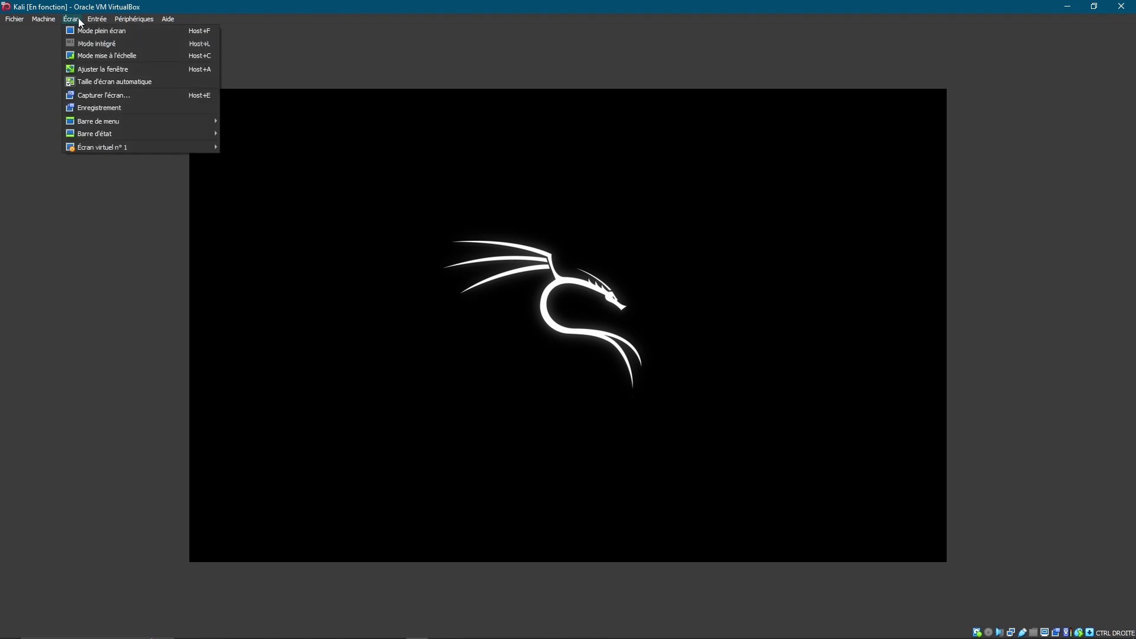
left_click(91, 34)
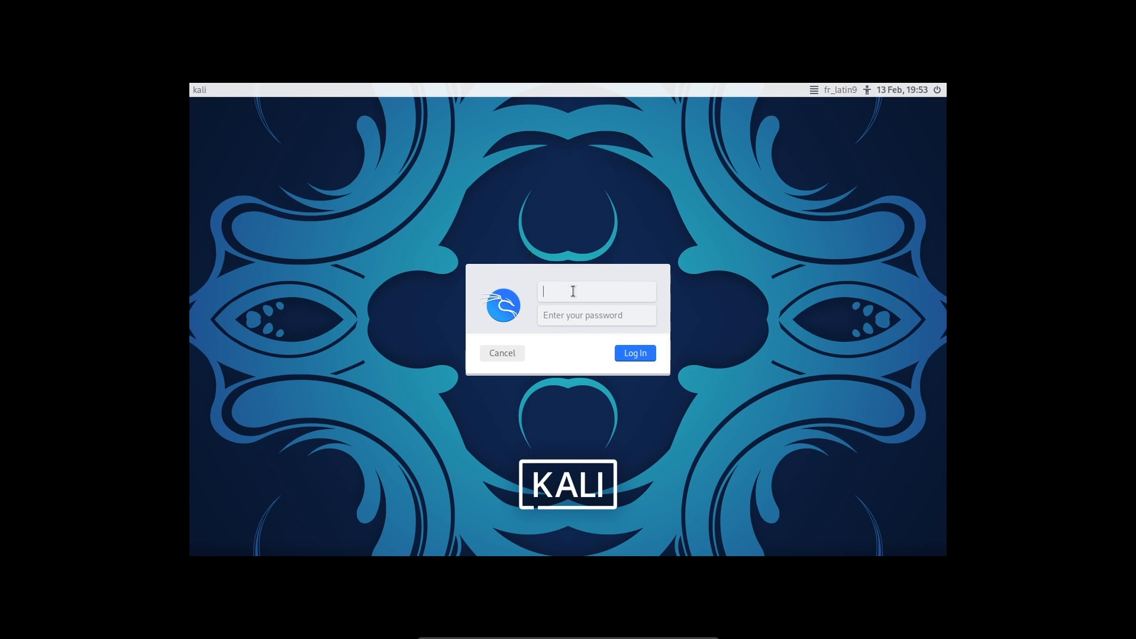
type("moonlight")
left_click(607, 322)
type("******")
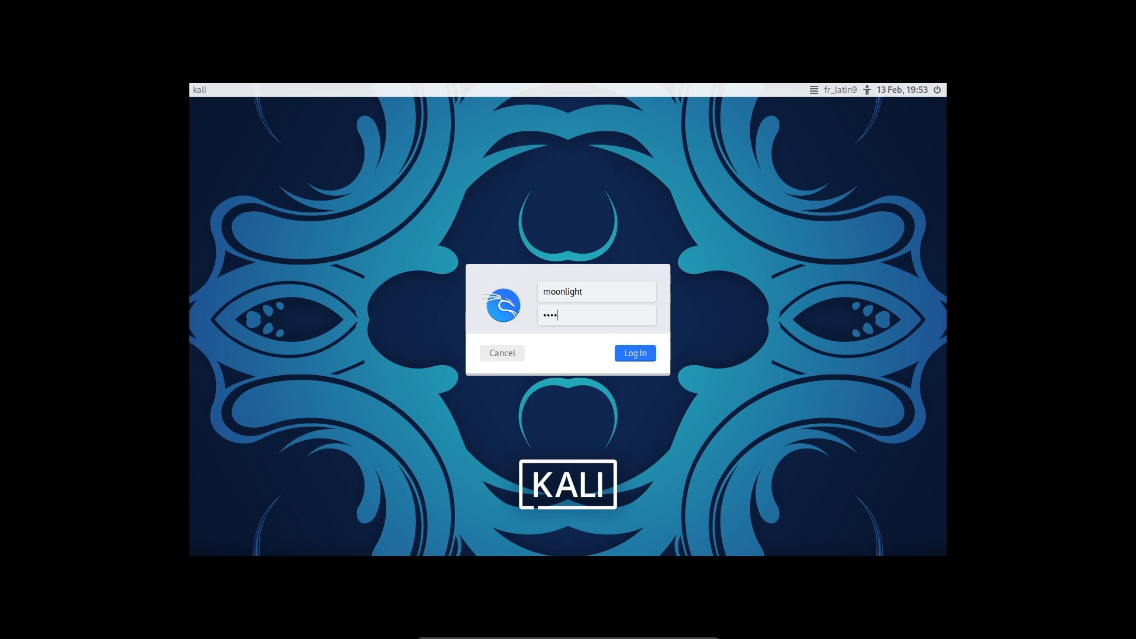
left_click(644, 359)
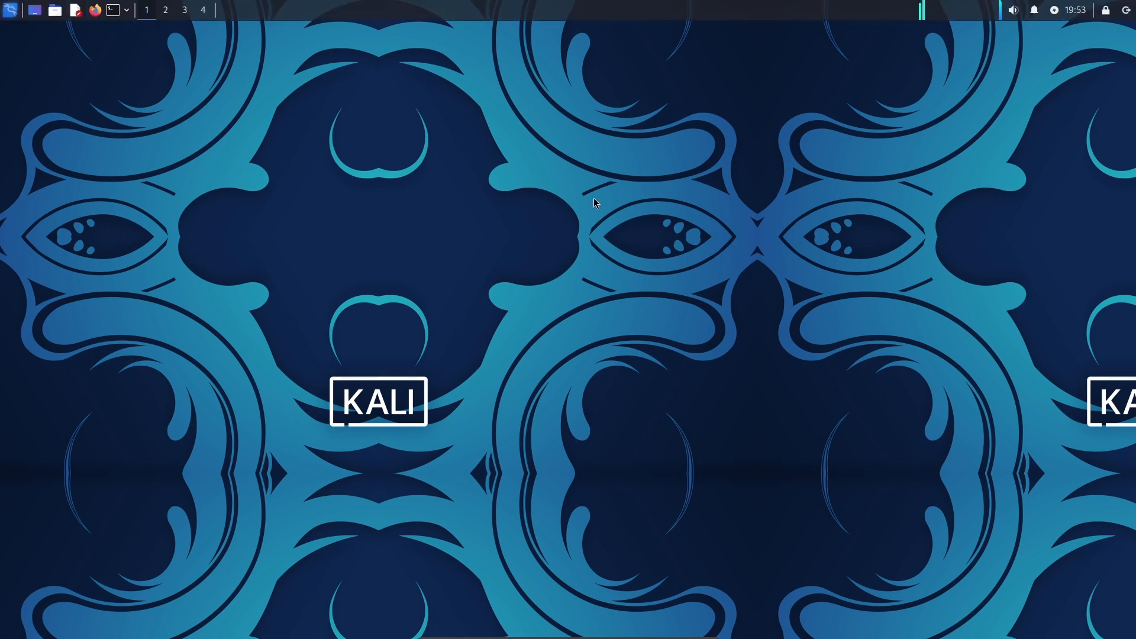
Open a terminal window and position it near the desktop centre
left_click(120, 6)
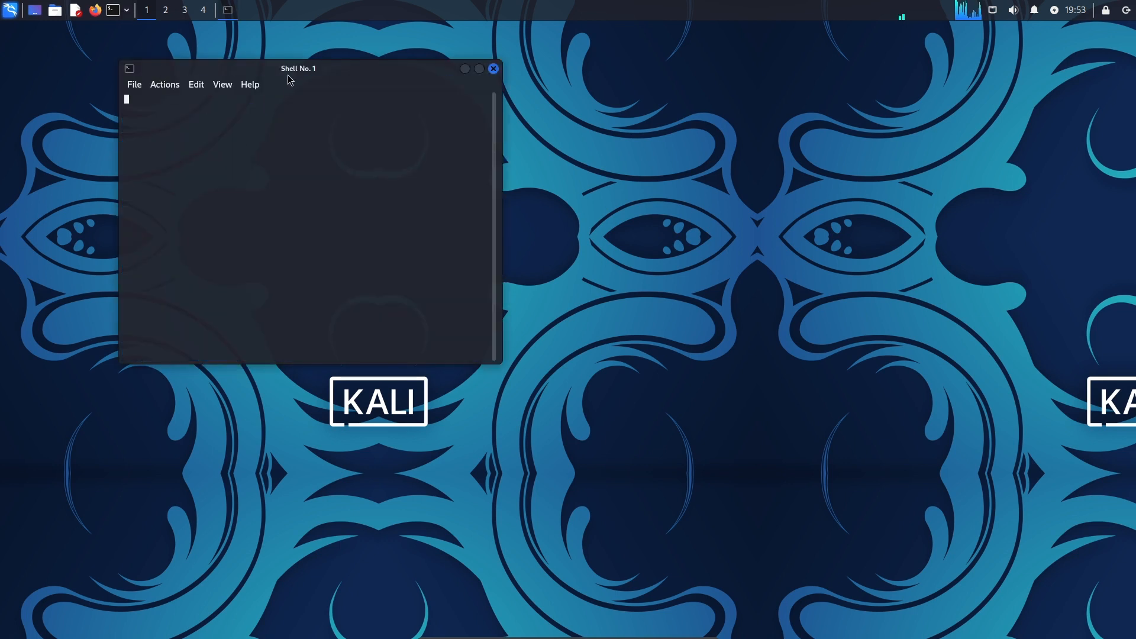
left_click_drag(290, 79, 736, 111)
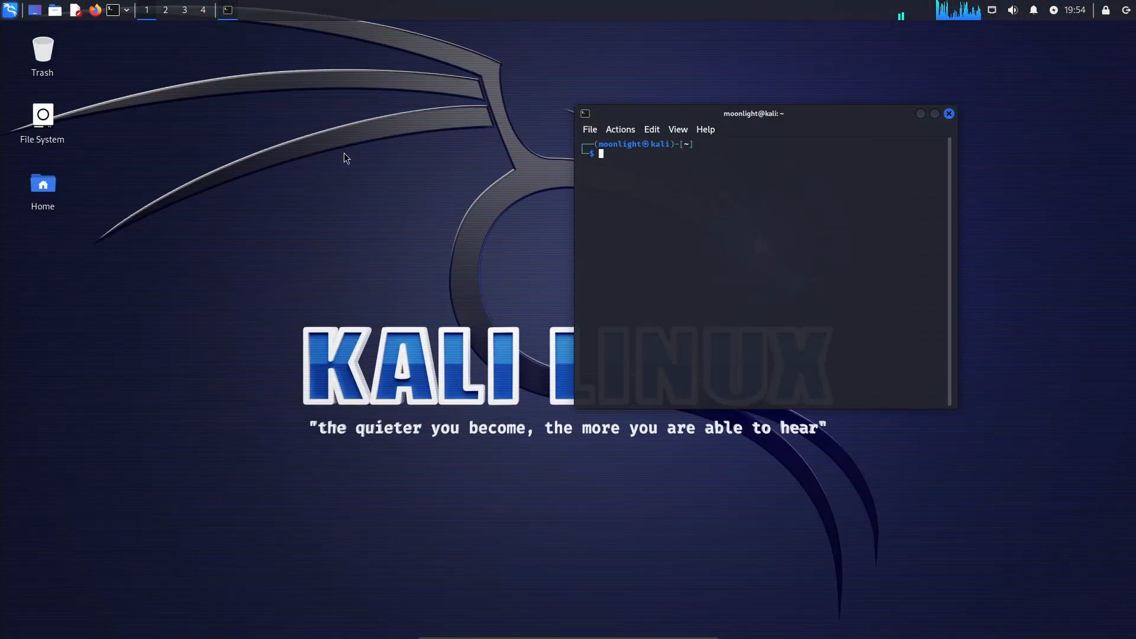
mouse_move(825, 117)
left_mouse_down()
mouse_move(794, 266)
mouse_move(816, 114)
left_mouse_up()
Set the desktop wallpaper to the blue Kali dragon image in Desktop settings
right_click(438, 297)
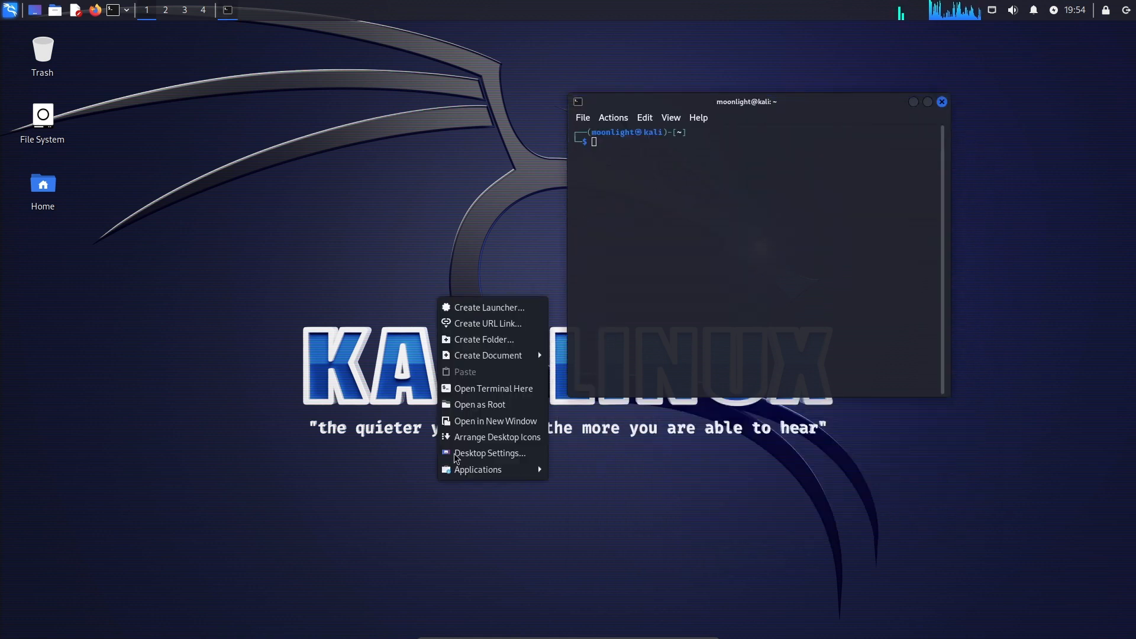
left_click(516, 453)
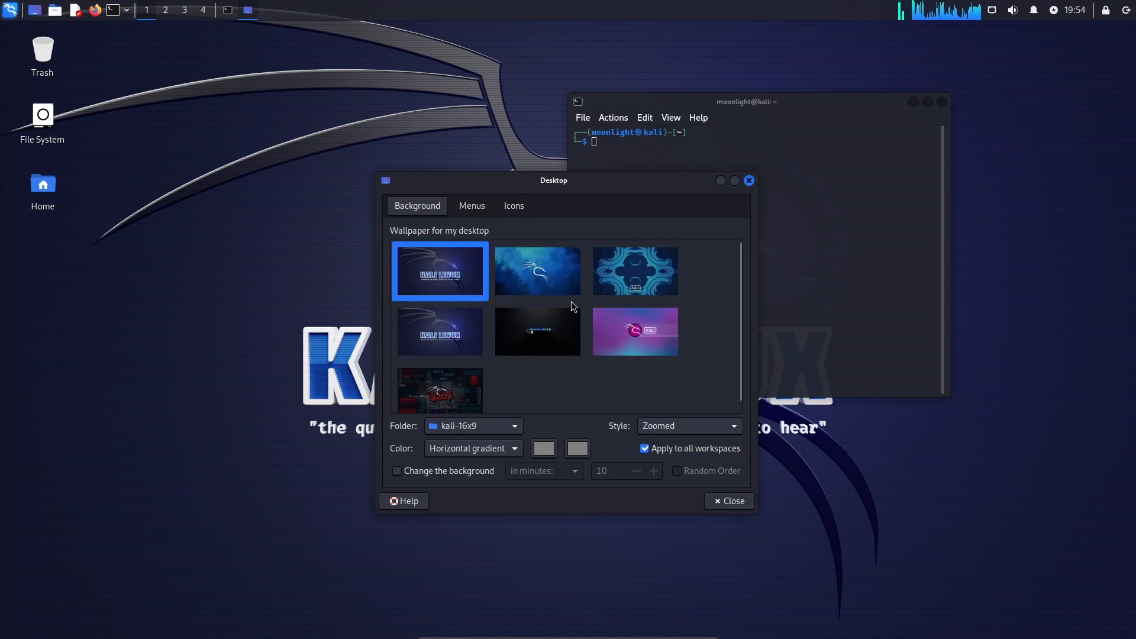
left_click(567, 262)
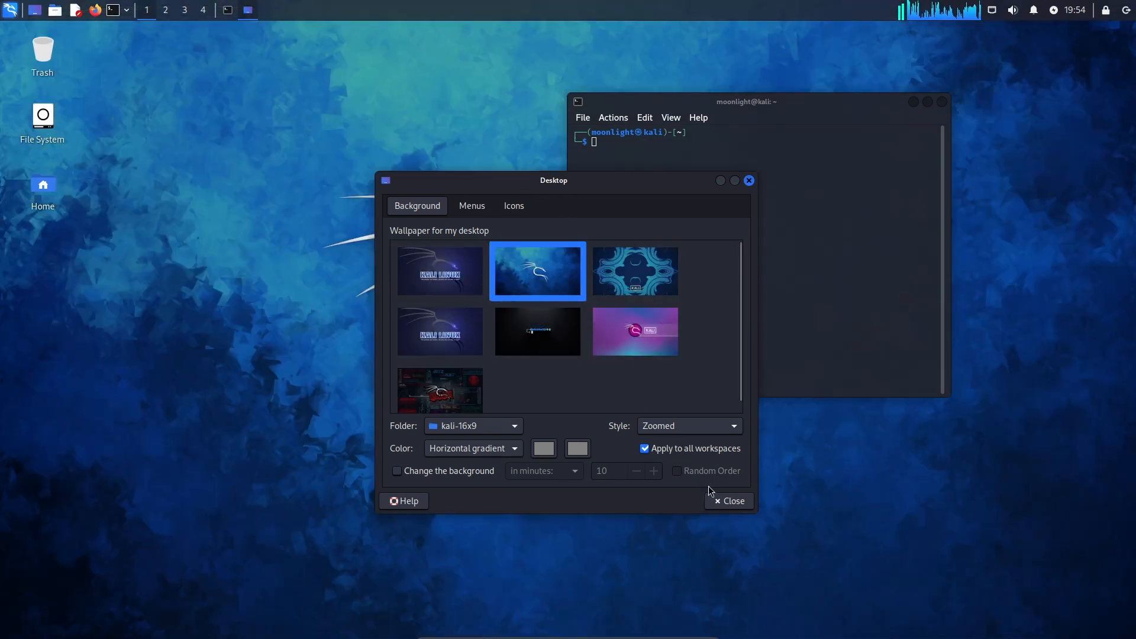
left_click(749, 180)
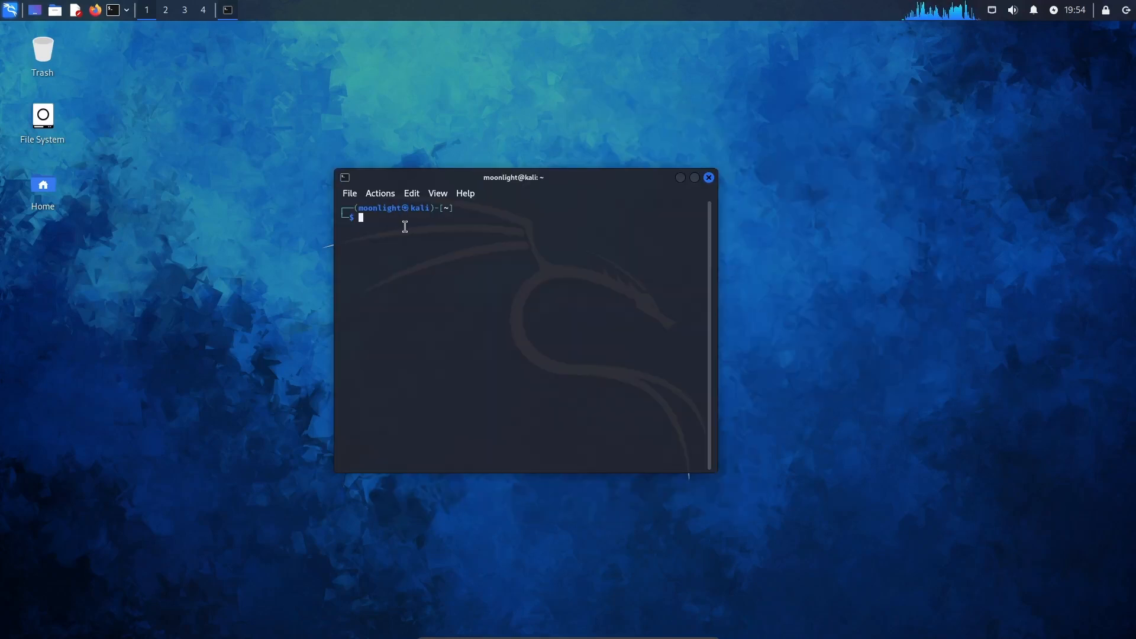
Become root with sudo su and the account password, then clear the terminal
type("sudo su")
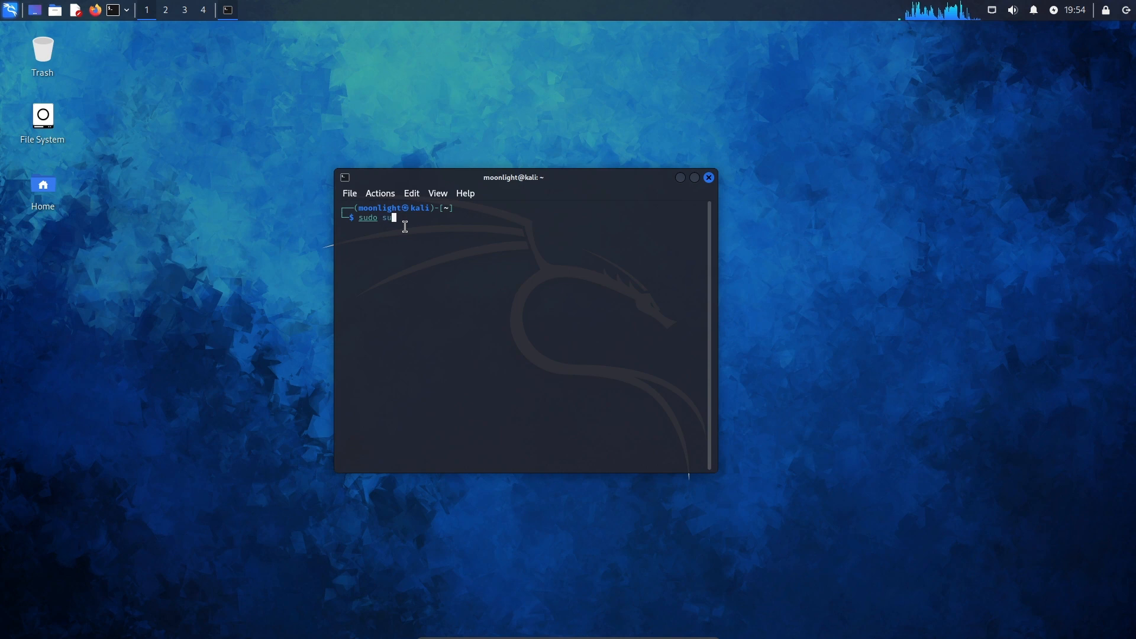
key("Return")
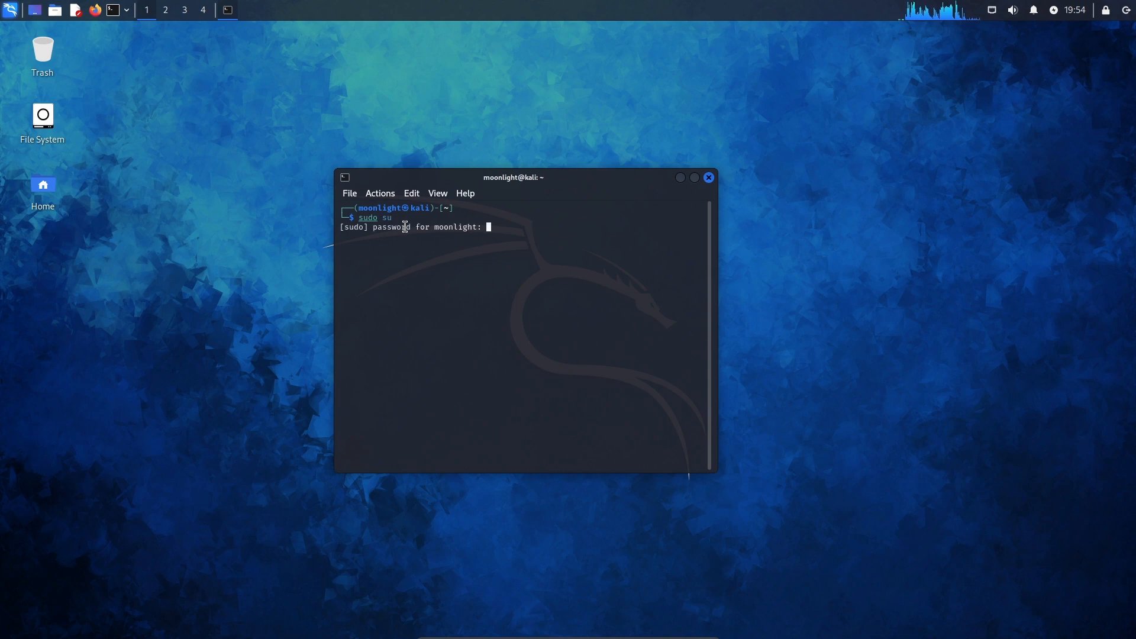
key("Return")
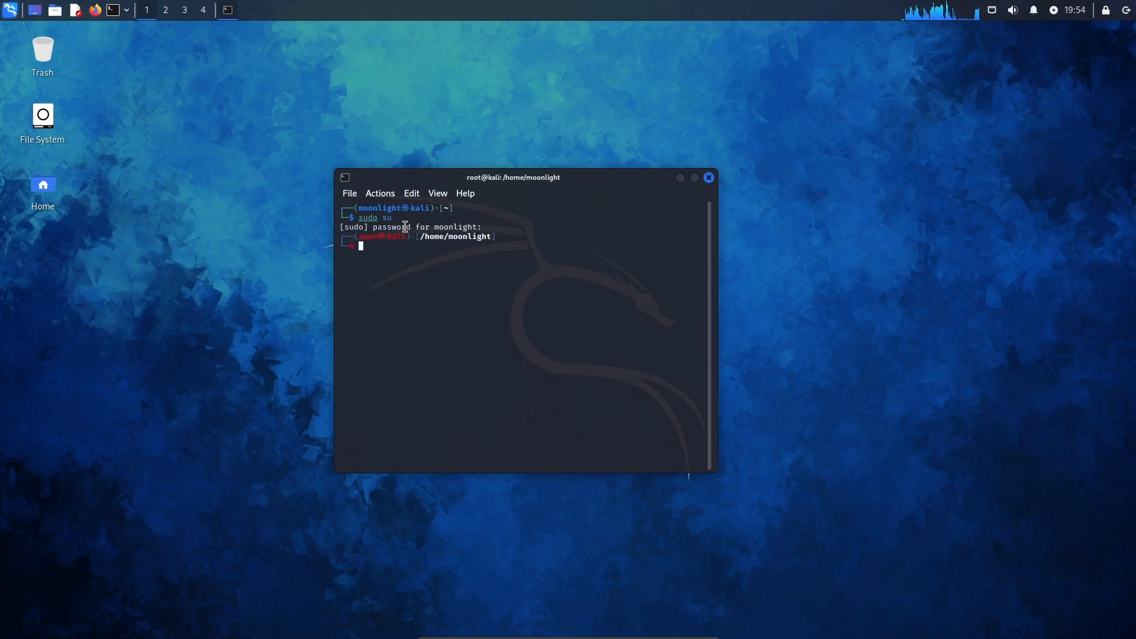
type("clear")
key("Return")
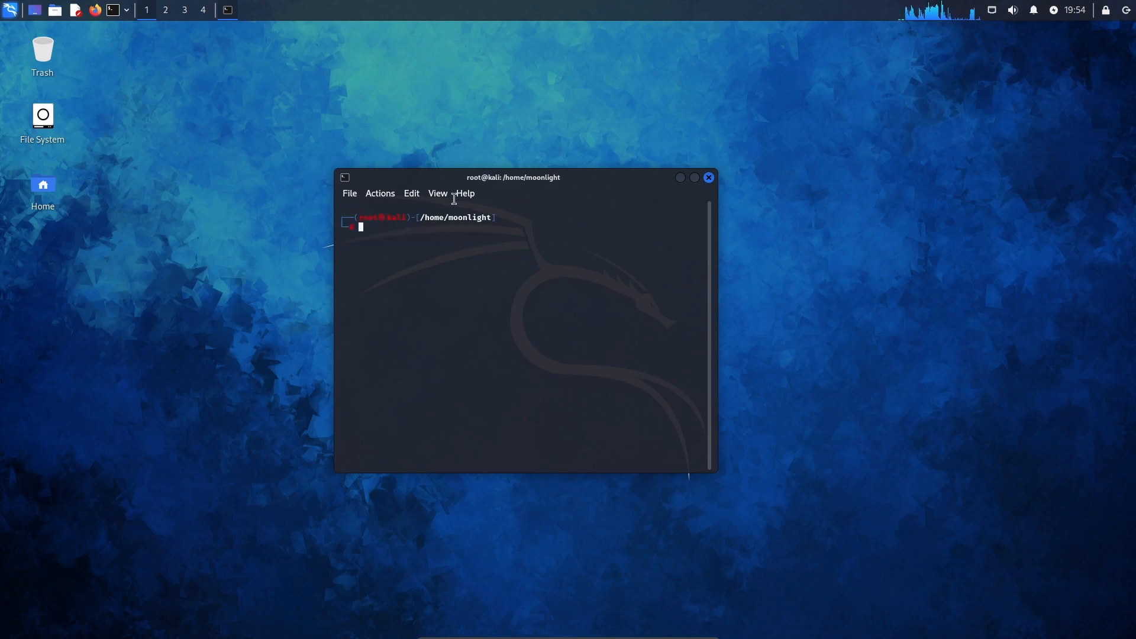
Run apt-get update to refresh the package lists, then clear the output
left_click_drag(459, 182, 442, 219)
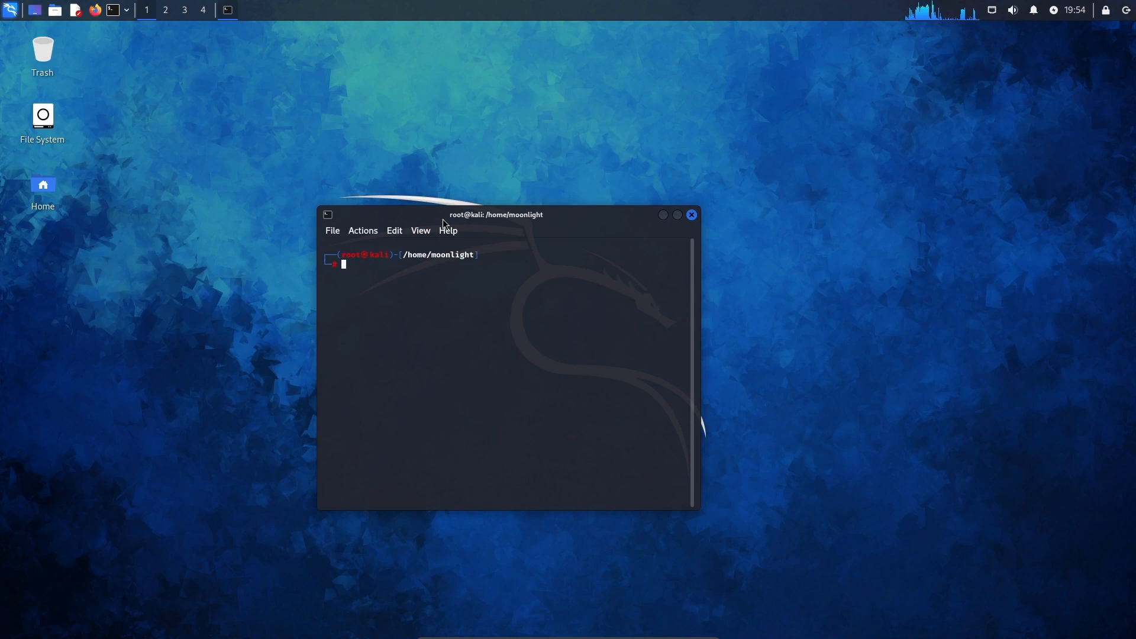
type("apt-get ")
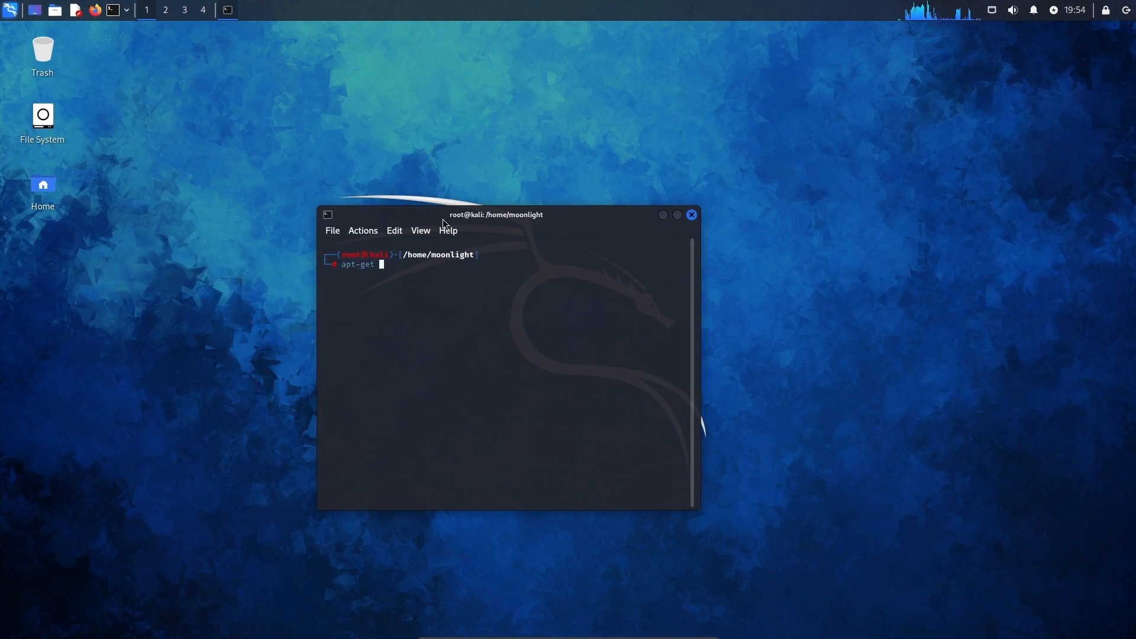
type("update")
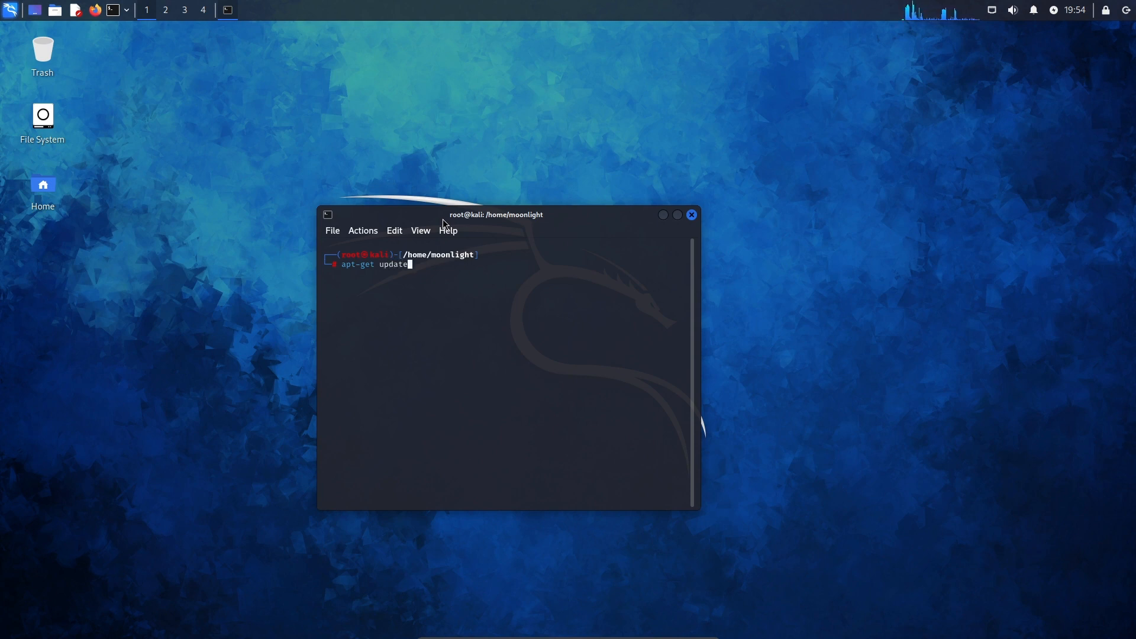
key("Return")
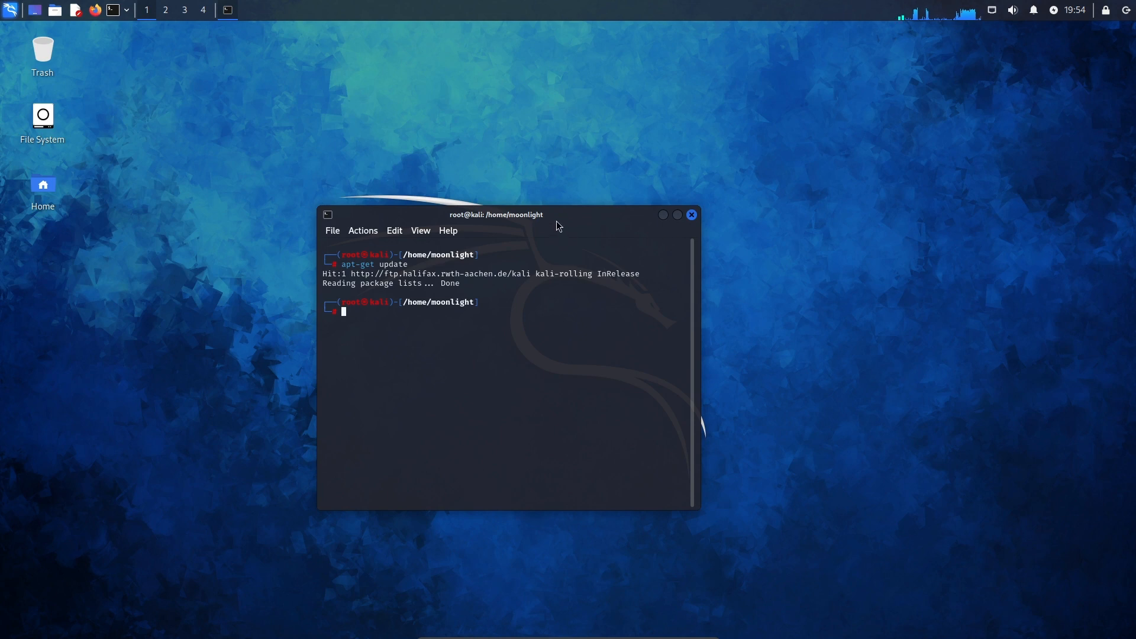
left_click_drag(554, 219, 580, 190)
type("clear")
key("Return")
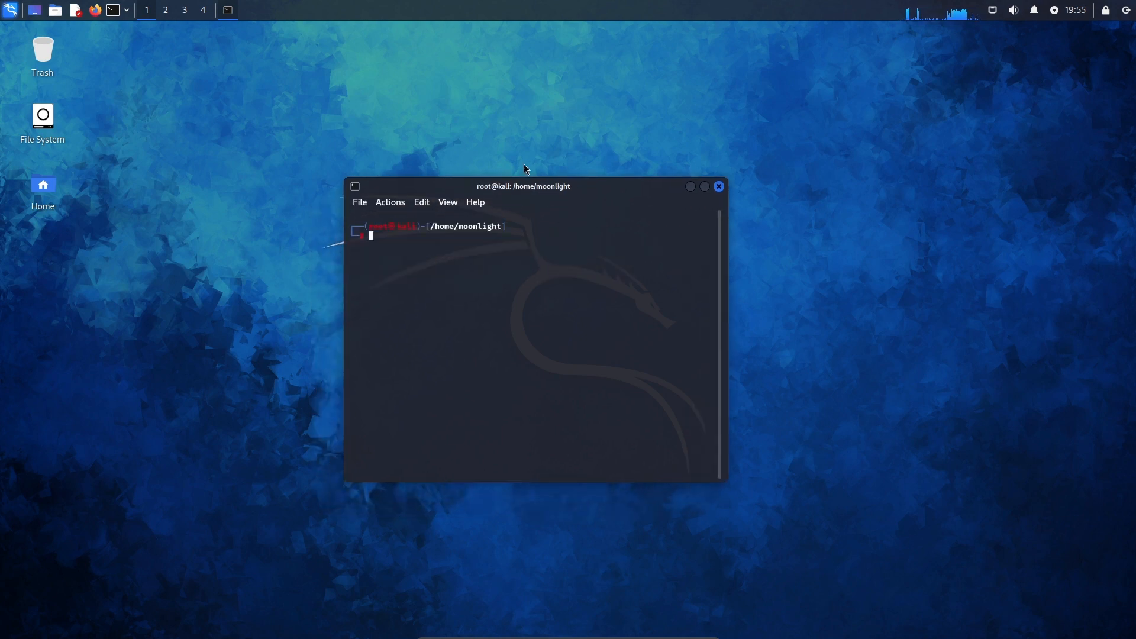
Type 'azerty' in the terminal, then close the terminal window
type("a")
key("BackSpace")
type("azerty")
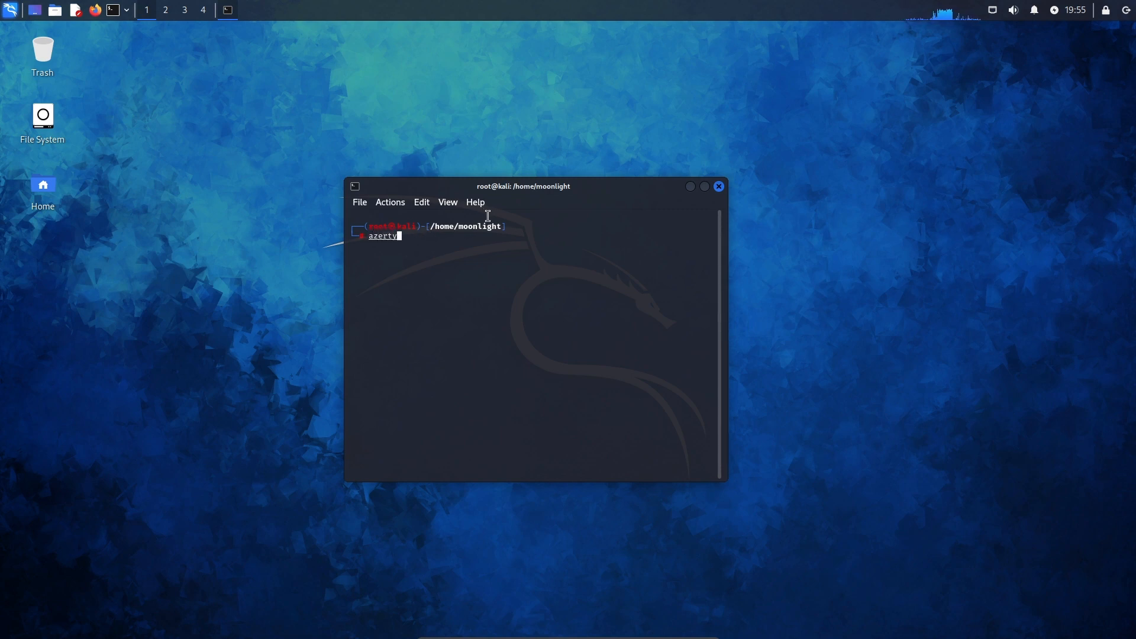
left_click(719, 186)
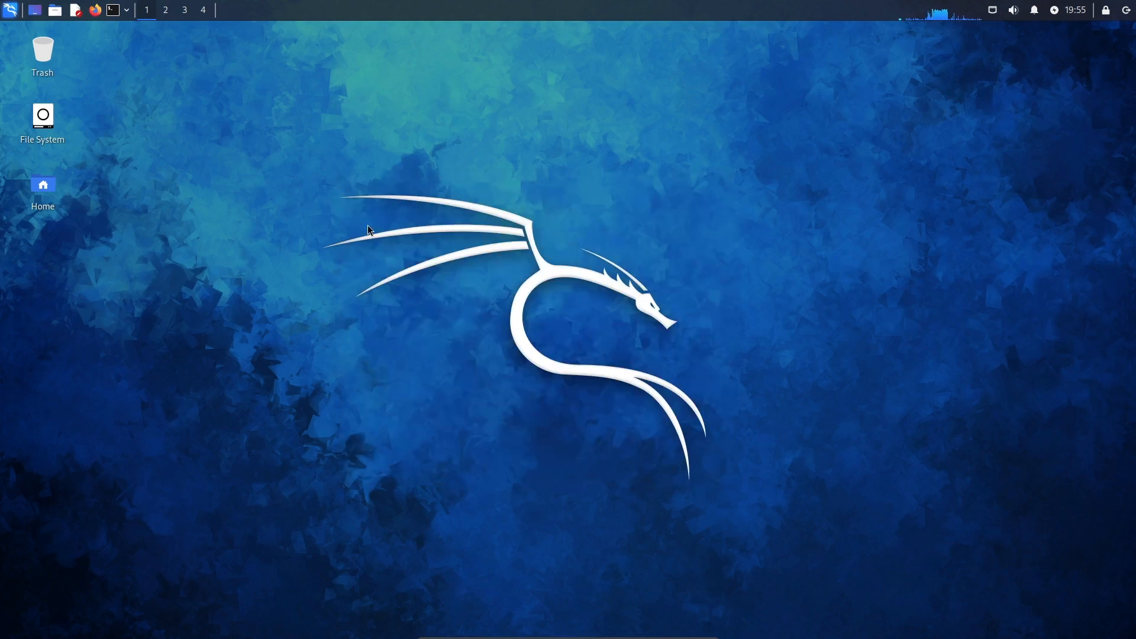
Browse the Home folder to Desktop in the file manager, then close it
double_click(50, 180)
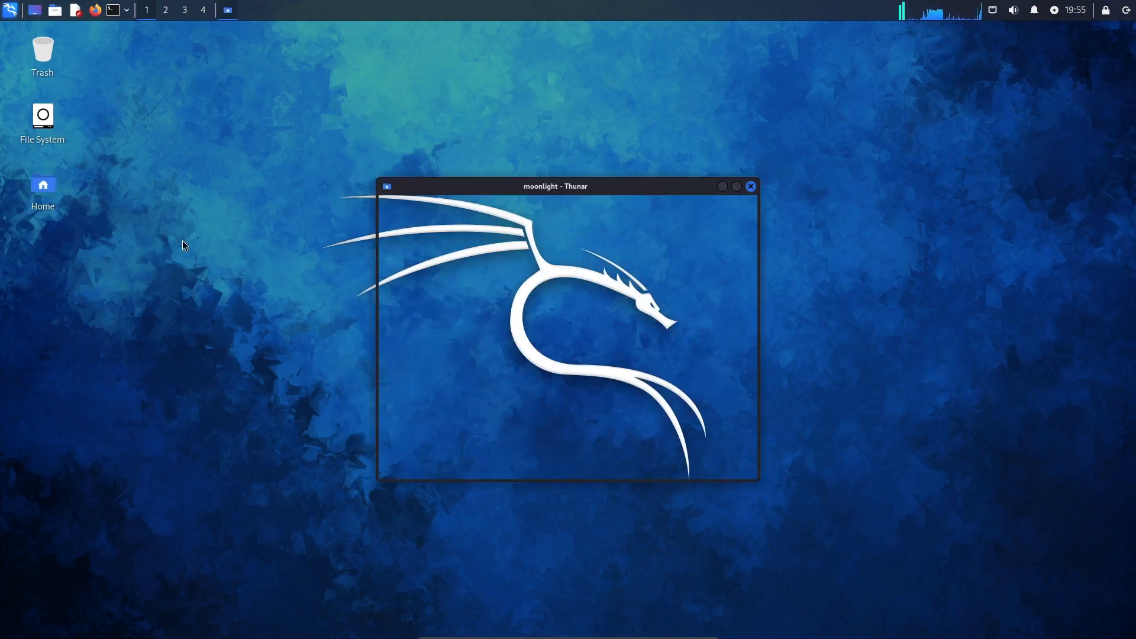
left_click(514, 266)
double_click(514, 266)
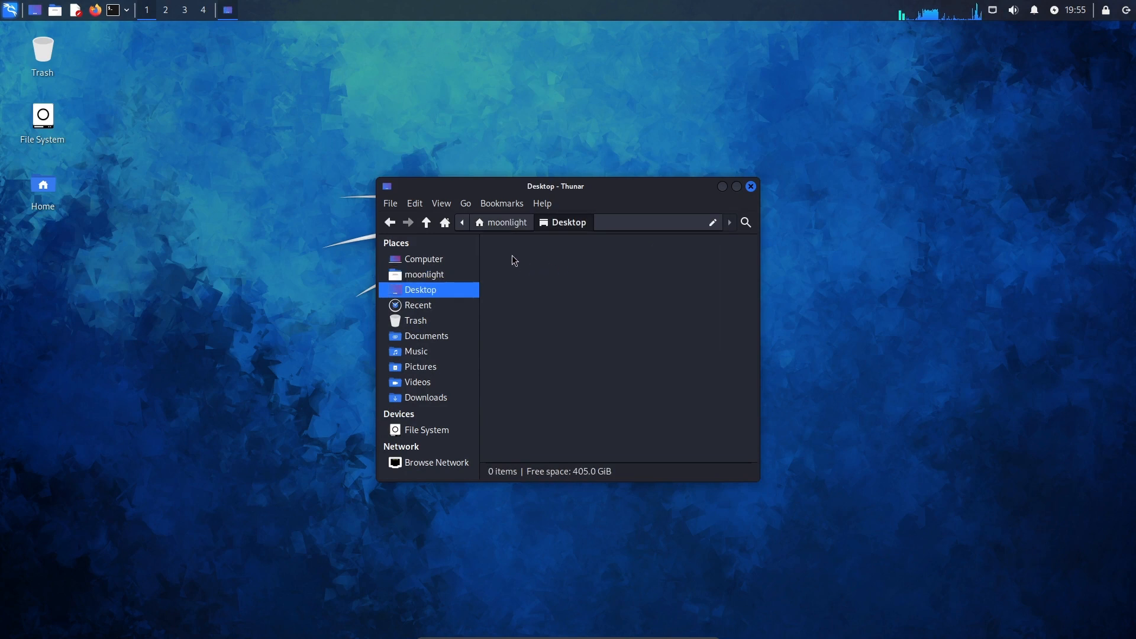
left_click(751, 186)
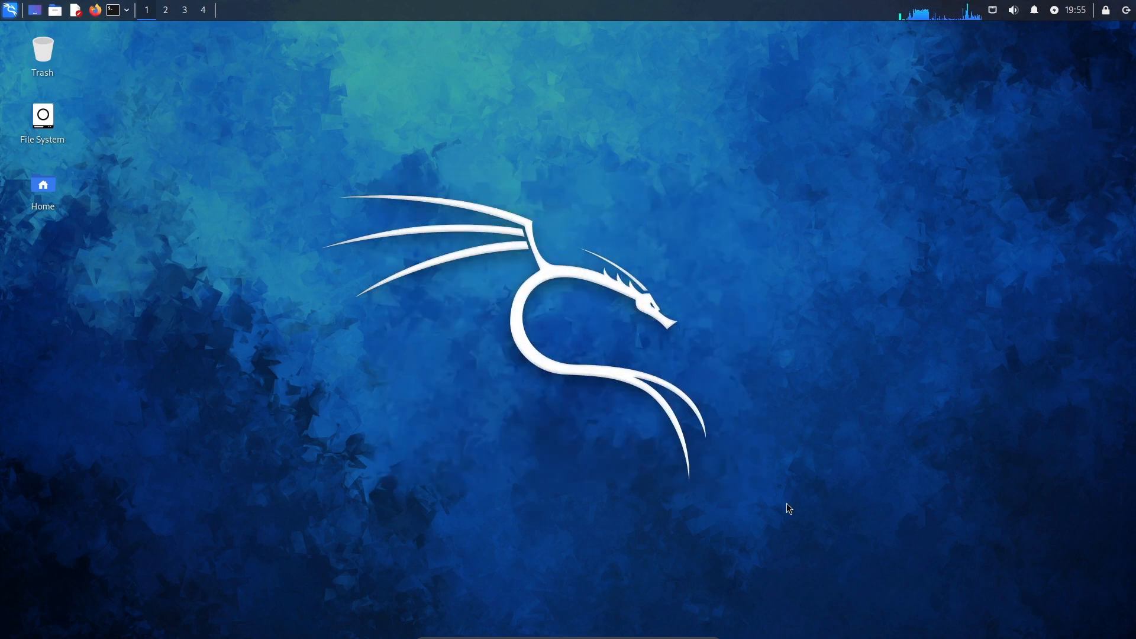
Leave full-screen via the mini-toolbar, minimize the VM, and restore it from the taskbar
left_click_drag(786, 506, 714, 406)
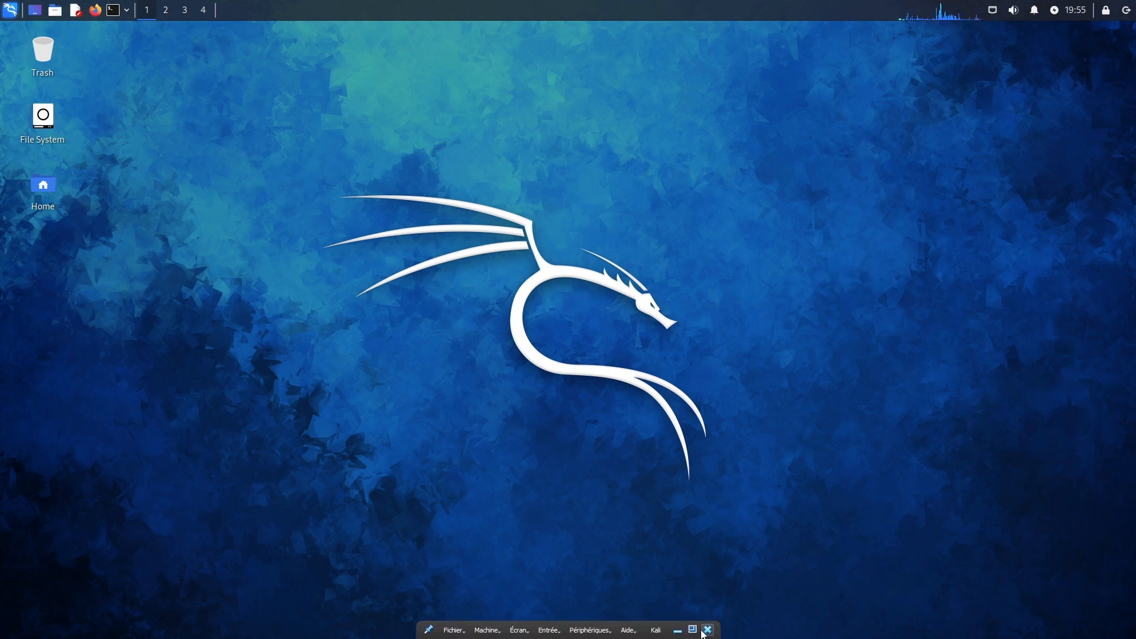
left_click(688, 628)
left_click(1068, 6)
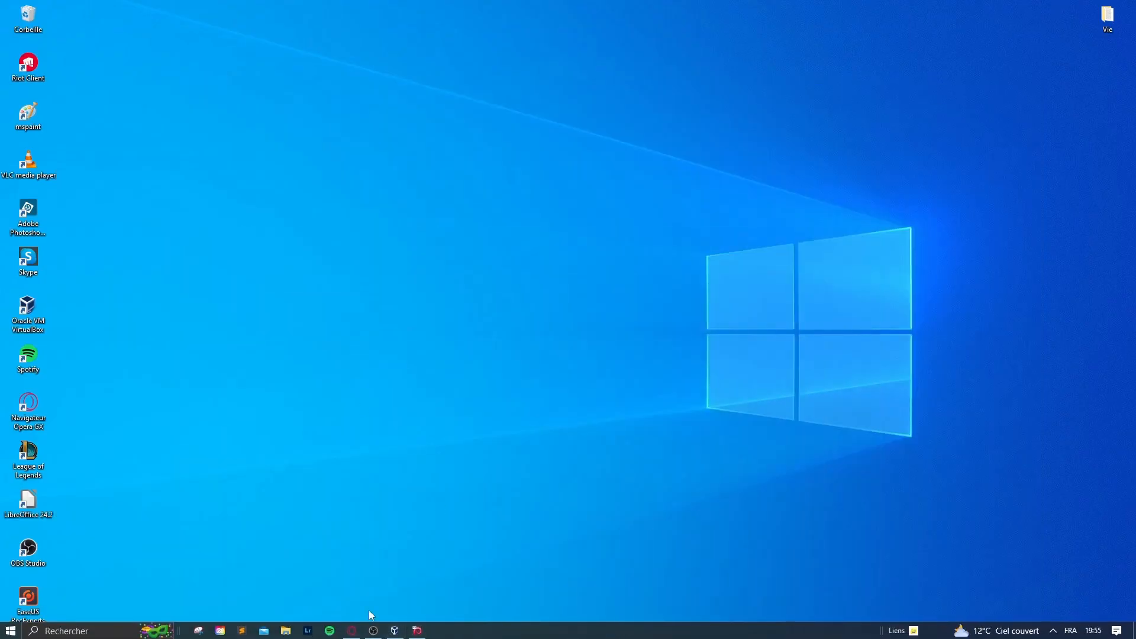
left_click(394, 631)
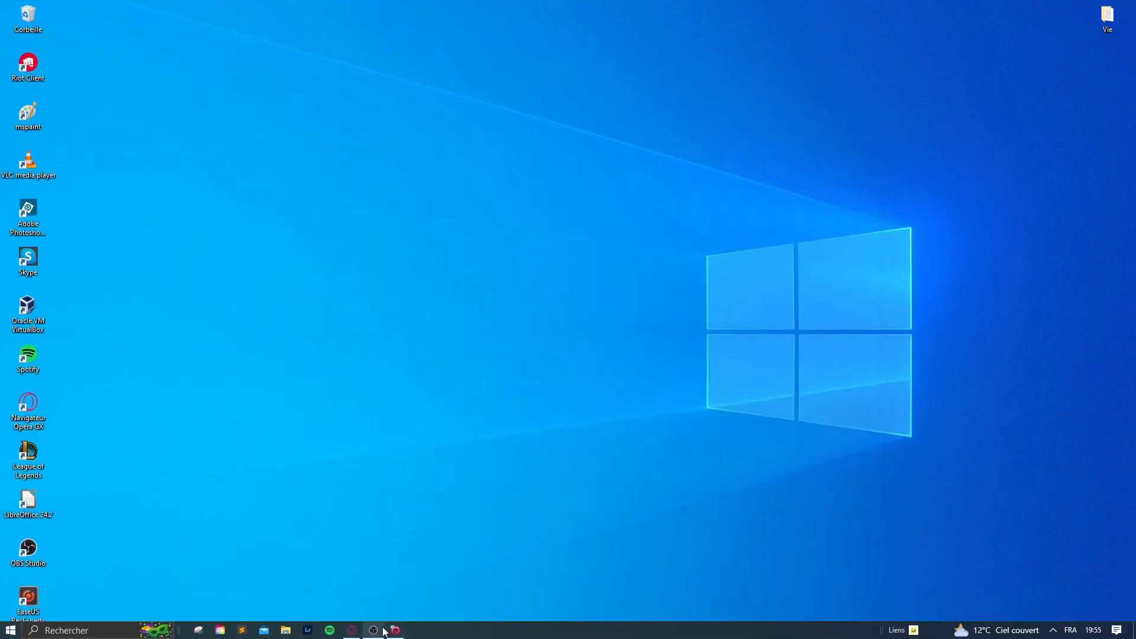
left_click(395, 631)
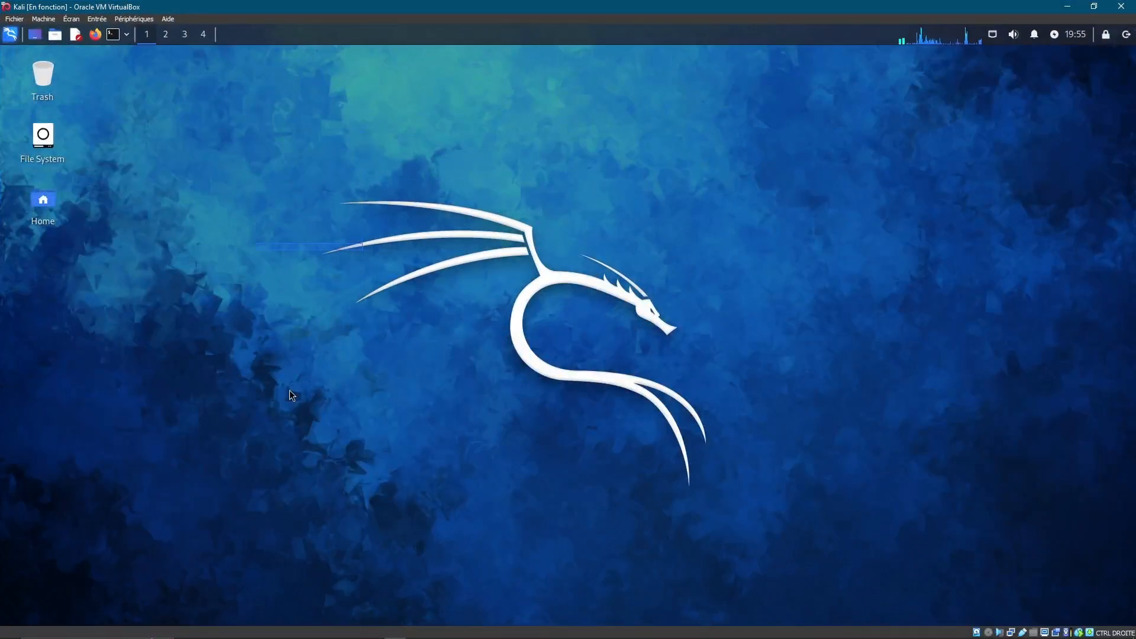
left_click_drag(234, 173, 758, 508)
left_click(14, 41)
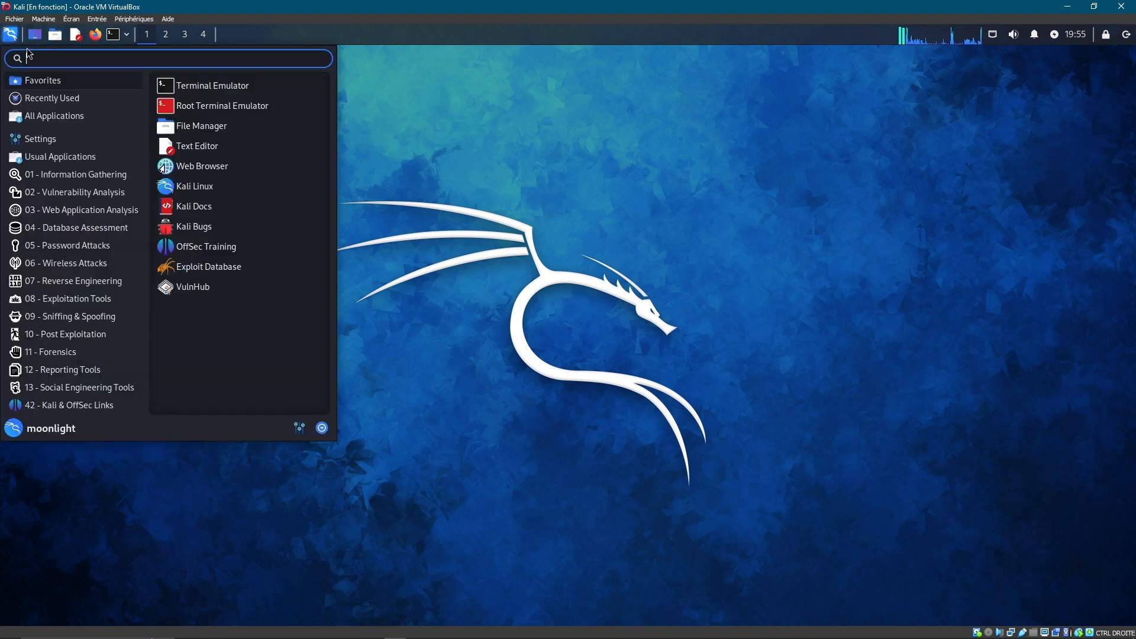
left_click(71, 192)
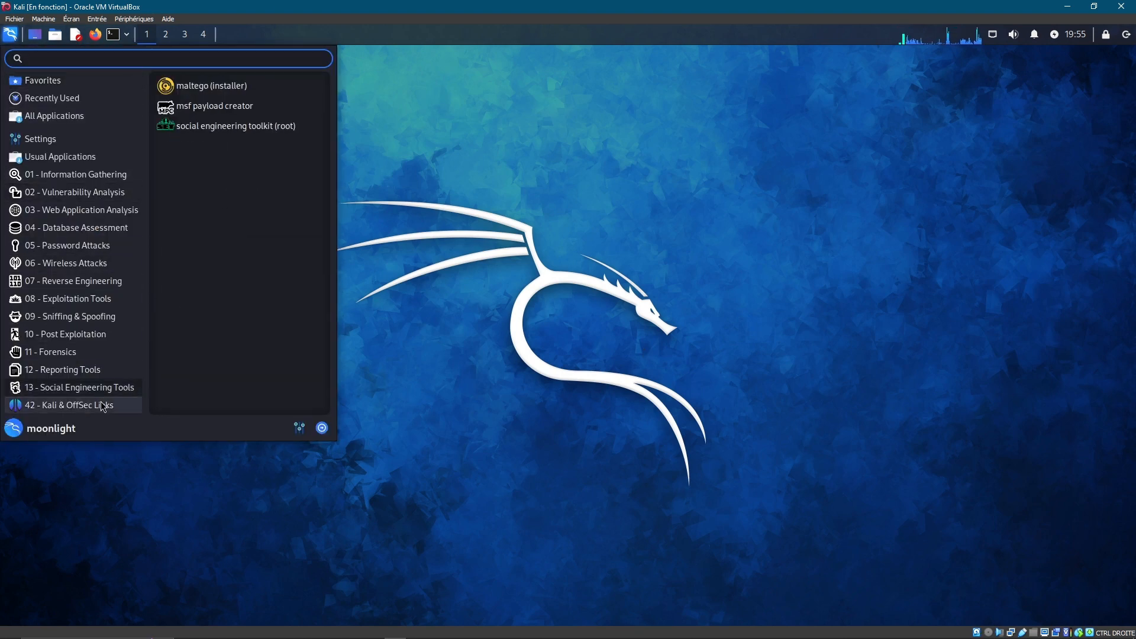
mouse_move(106, 280)
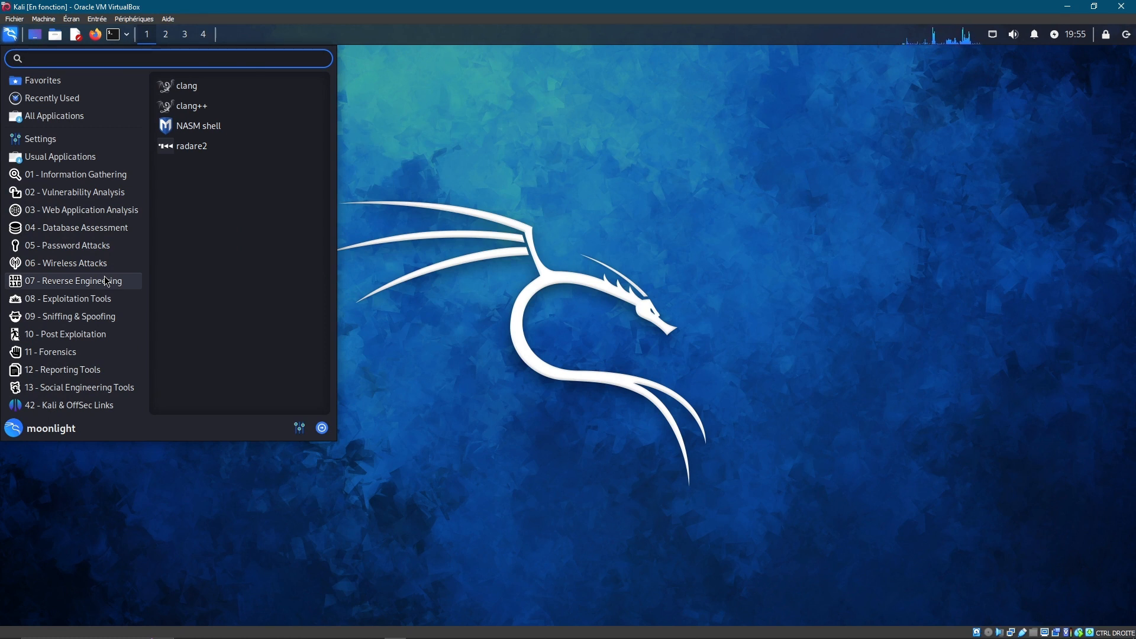
mouse_move(114, 253)
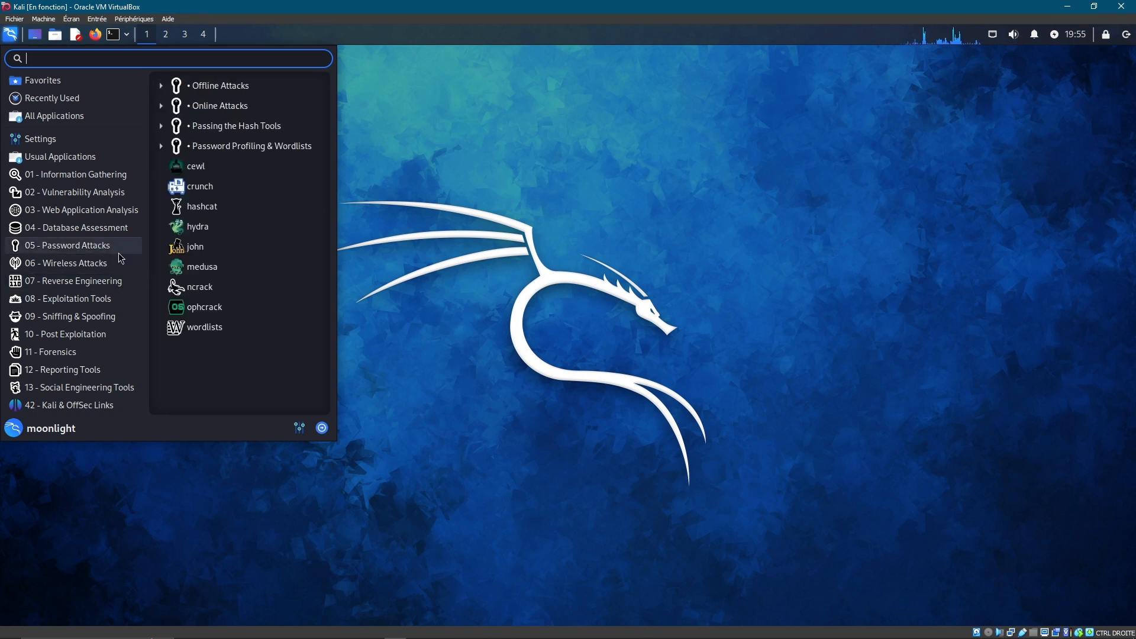
mouse_move(106, 217)
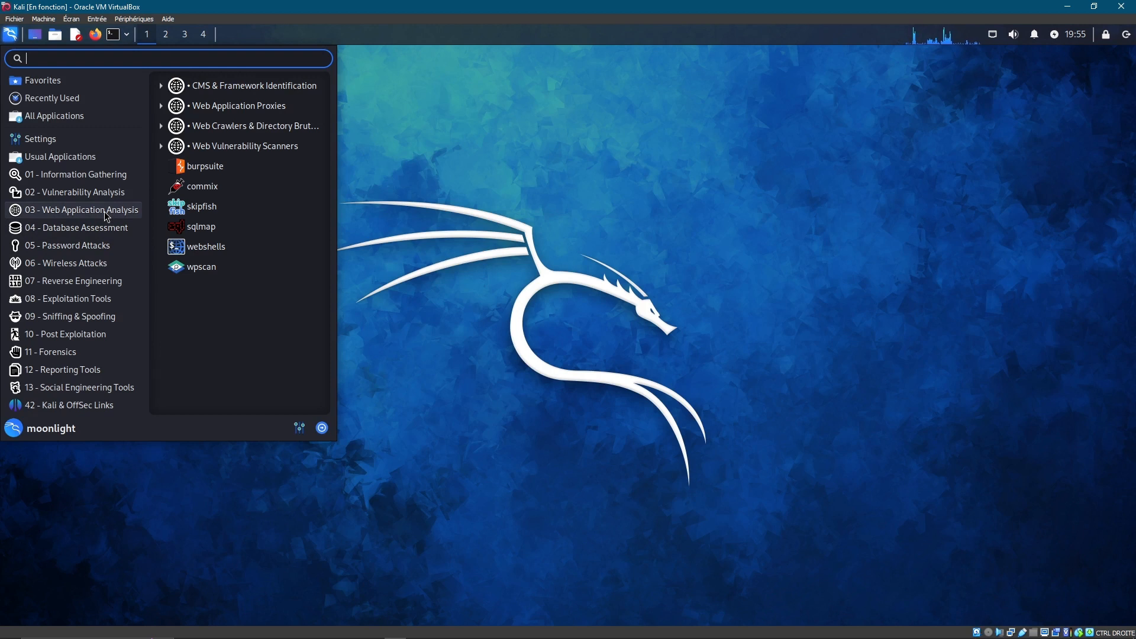
left_click(659, 353)
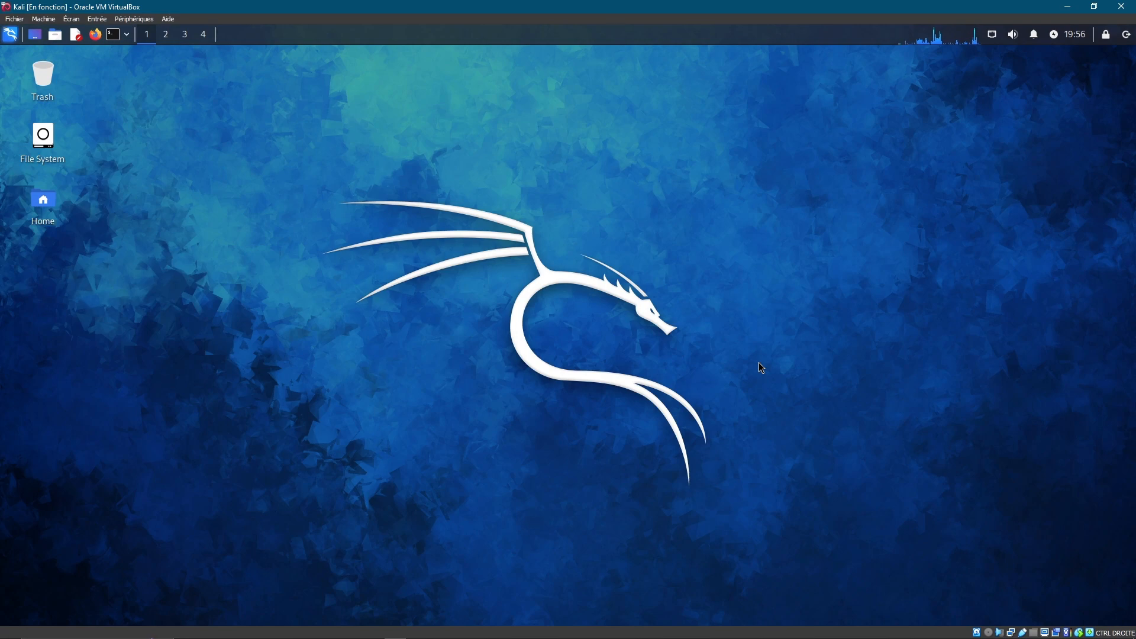
Power off the Kali machine with Éteindre la machine and reopen VirtualBox Manager
left_click(1121, 6)
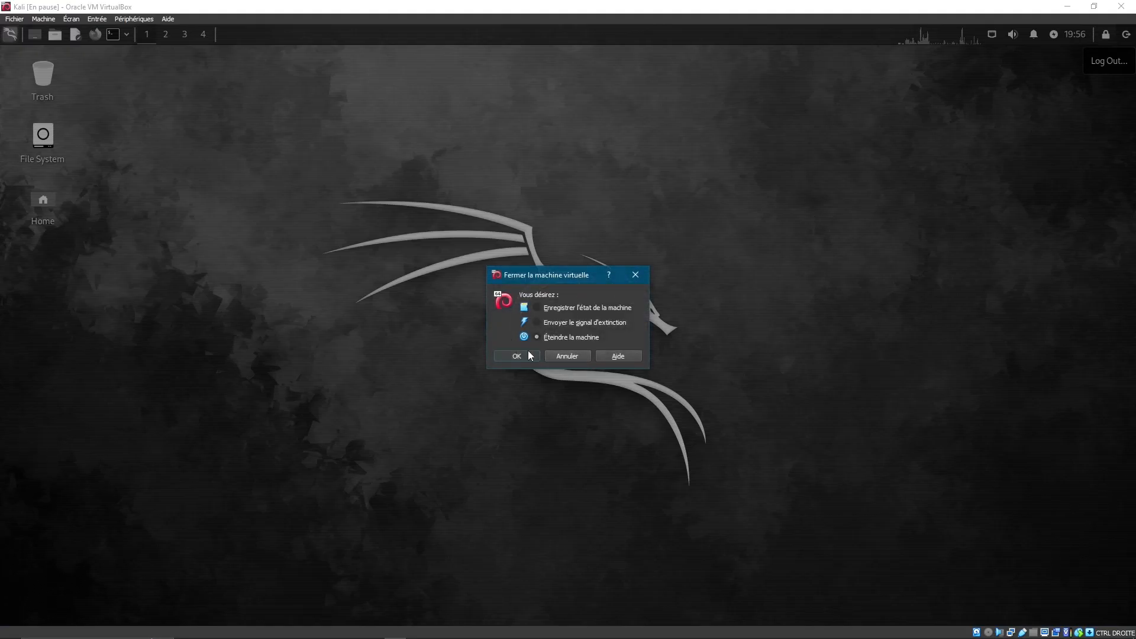
left_click(528, 354)
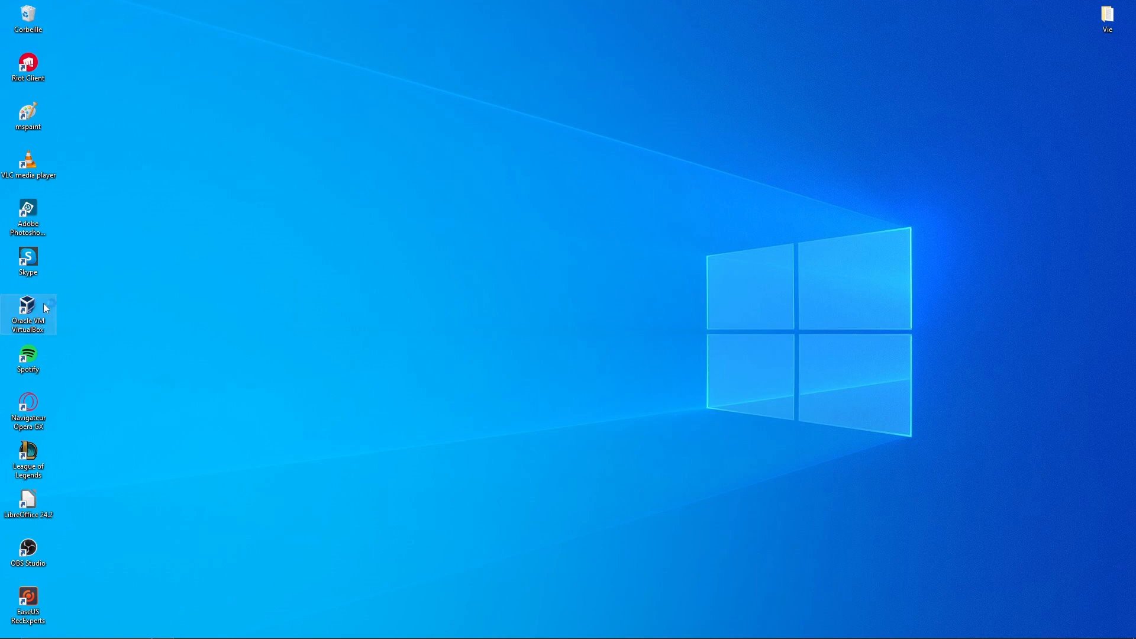
double_click(53, 309)
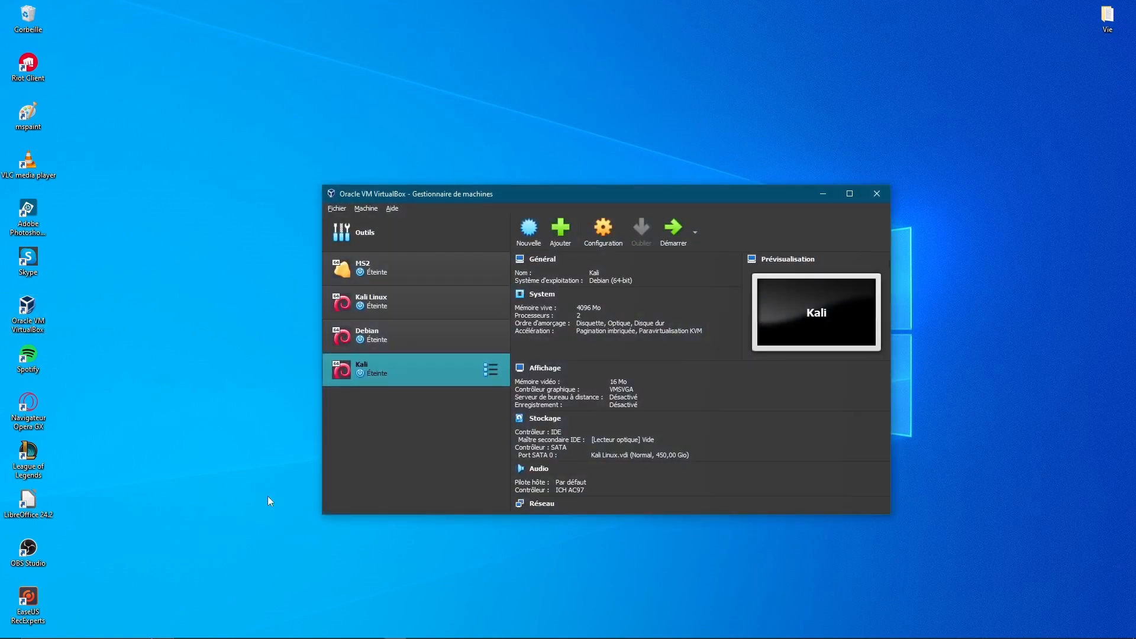